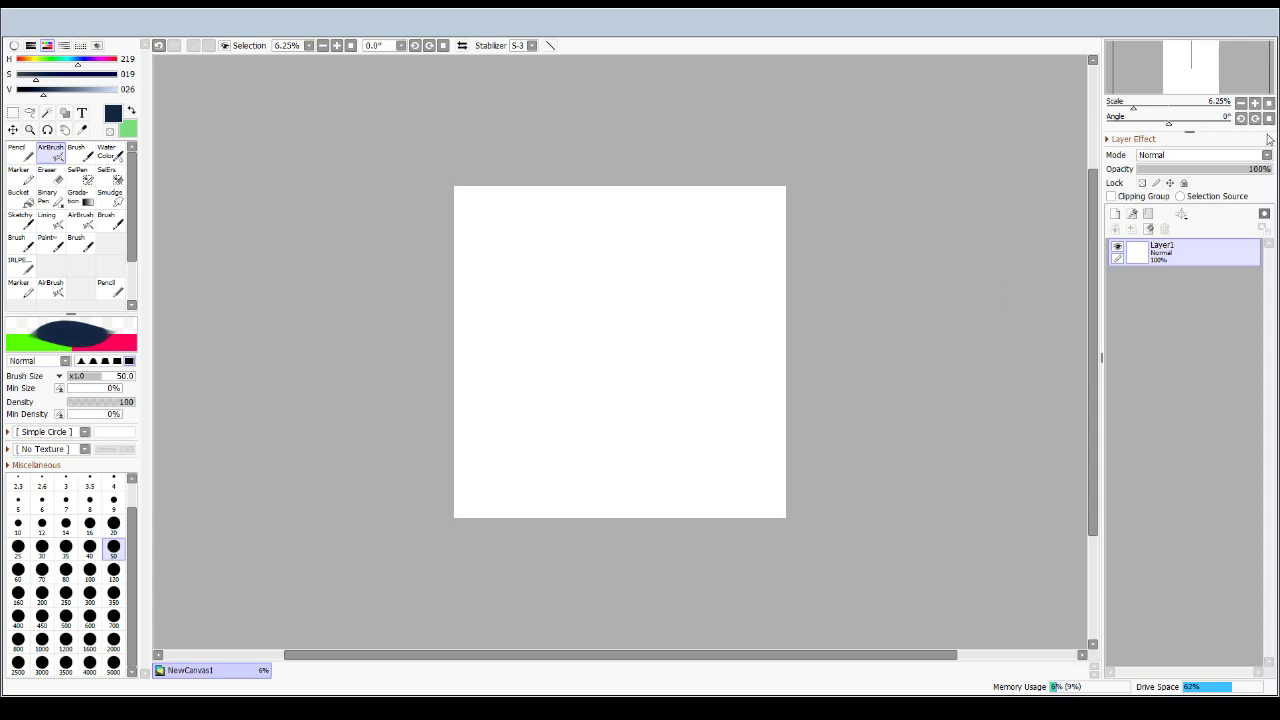
Show the ruler on the canvas, switch it to a straight line, and reset it to its default horizontal position.
click(1218, 60)
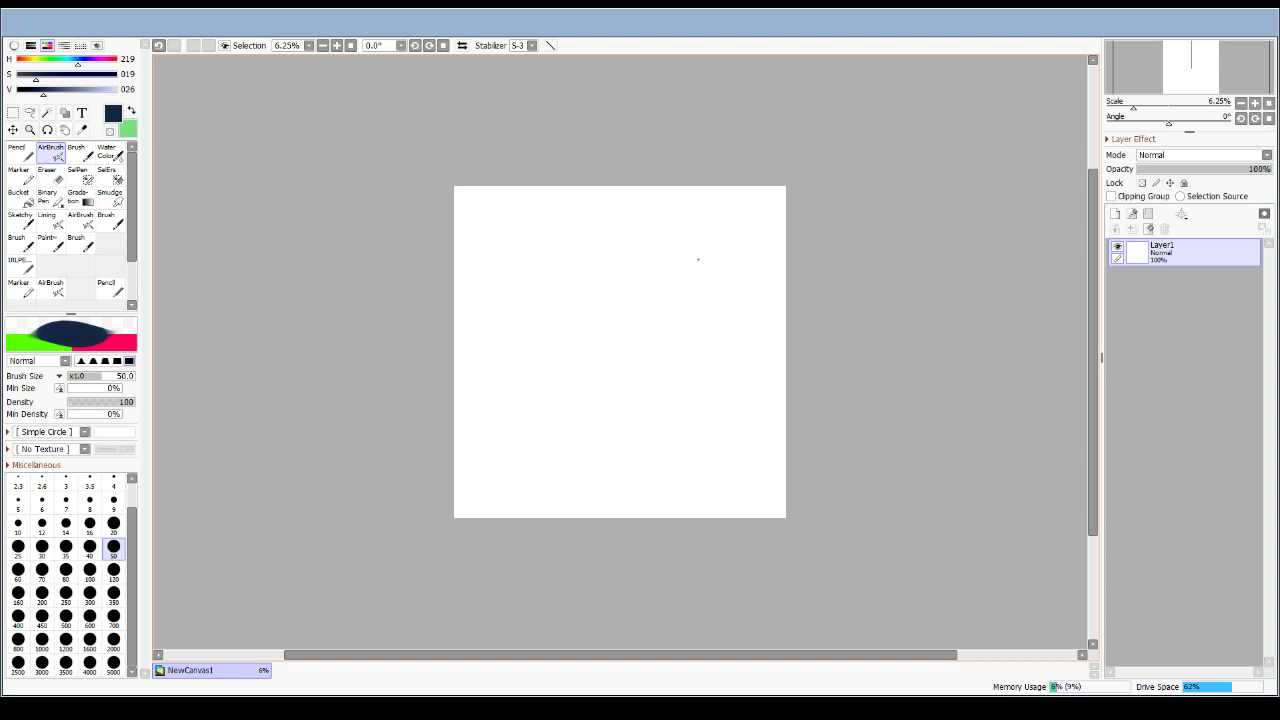
key(ctrl+r)
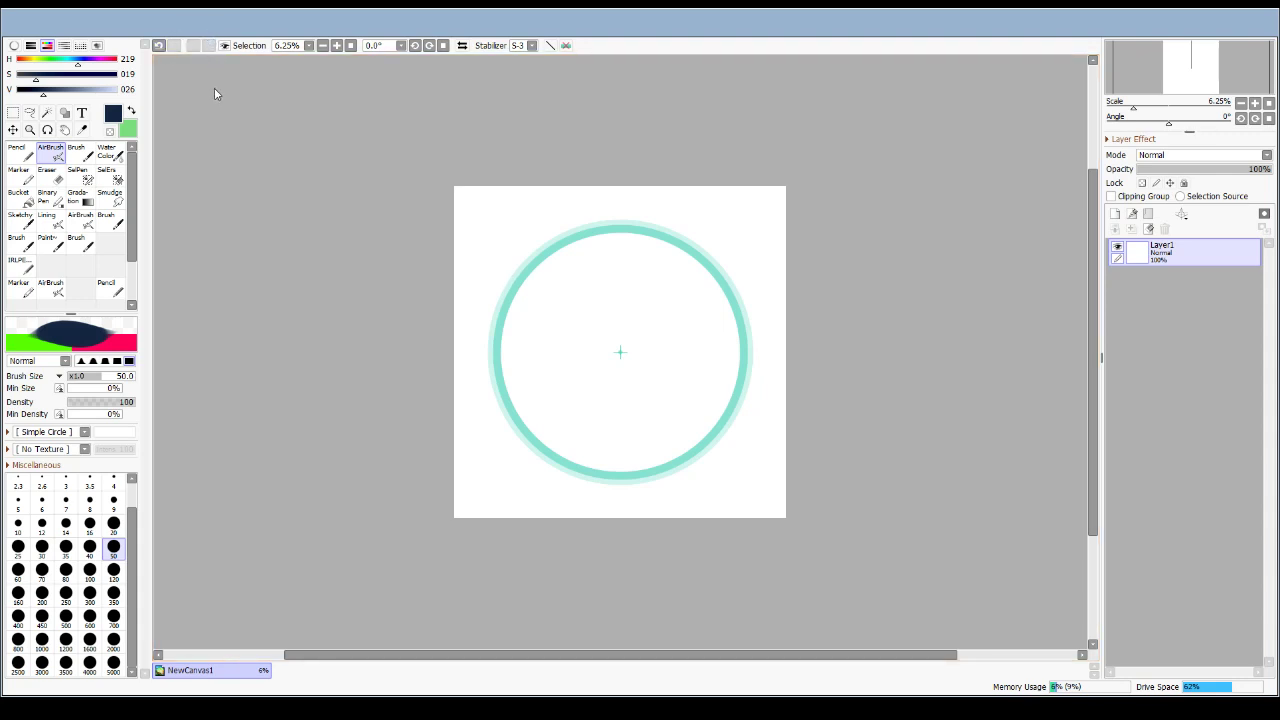
click(239, 70)
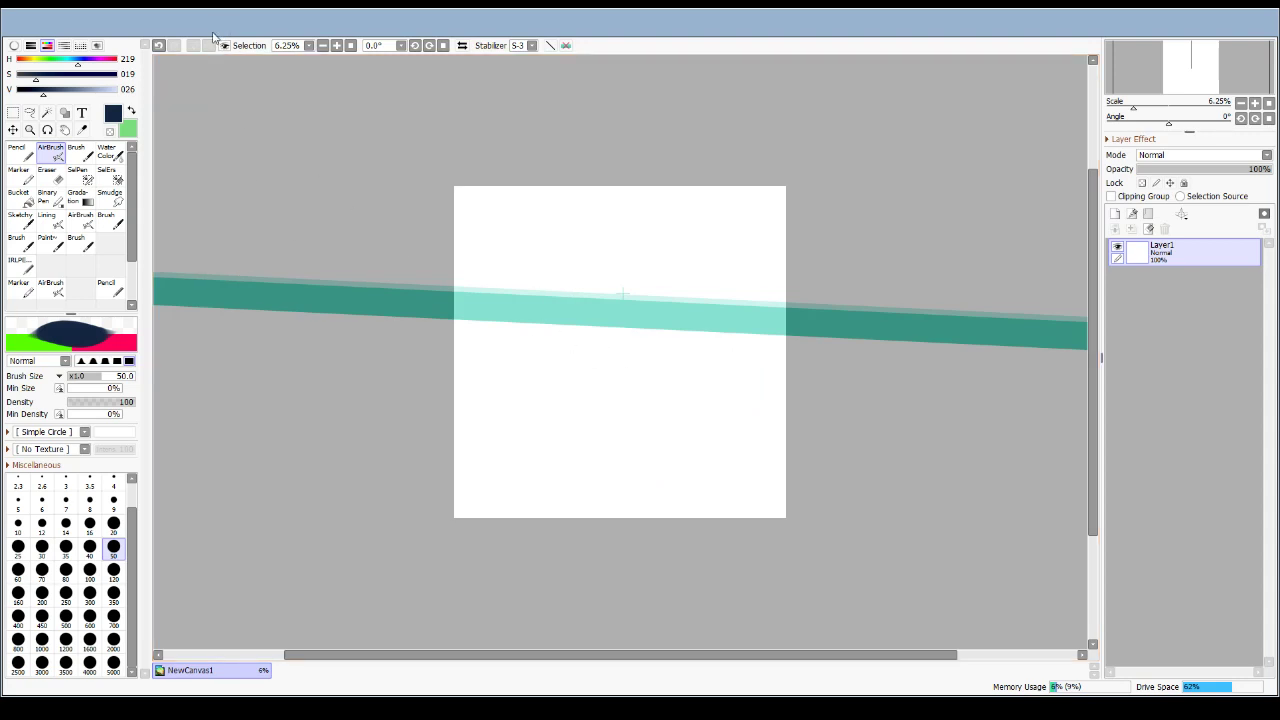
click(226, 160)
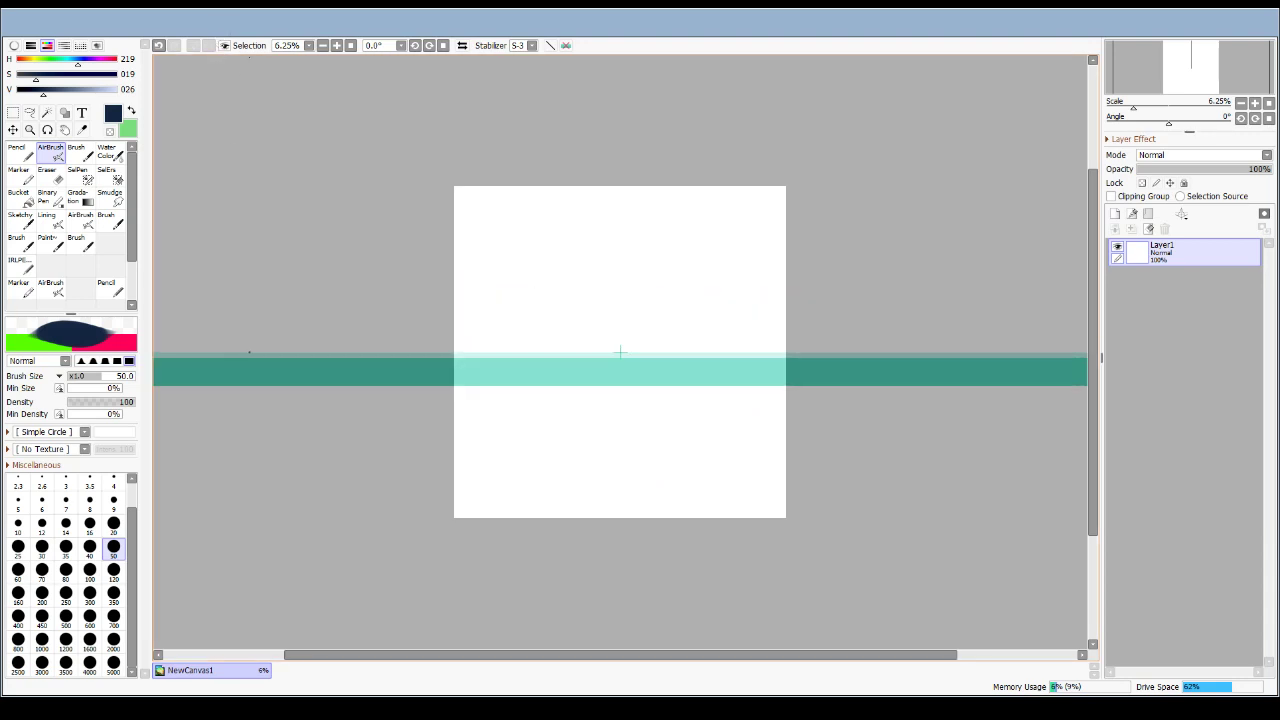
Draw two horizontal lines along the straight ruler, one across the canvas middle and one nearer its upper edge.
click(1240, 102)
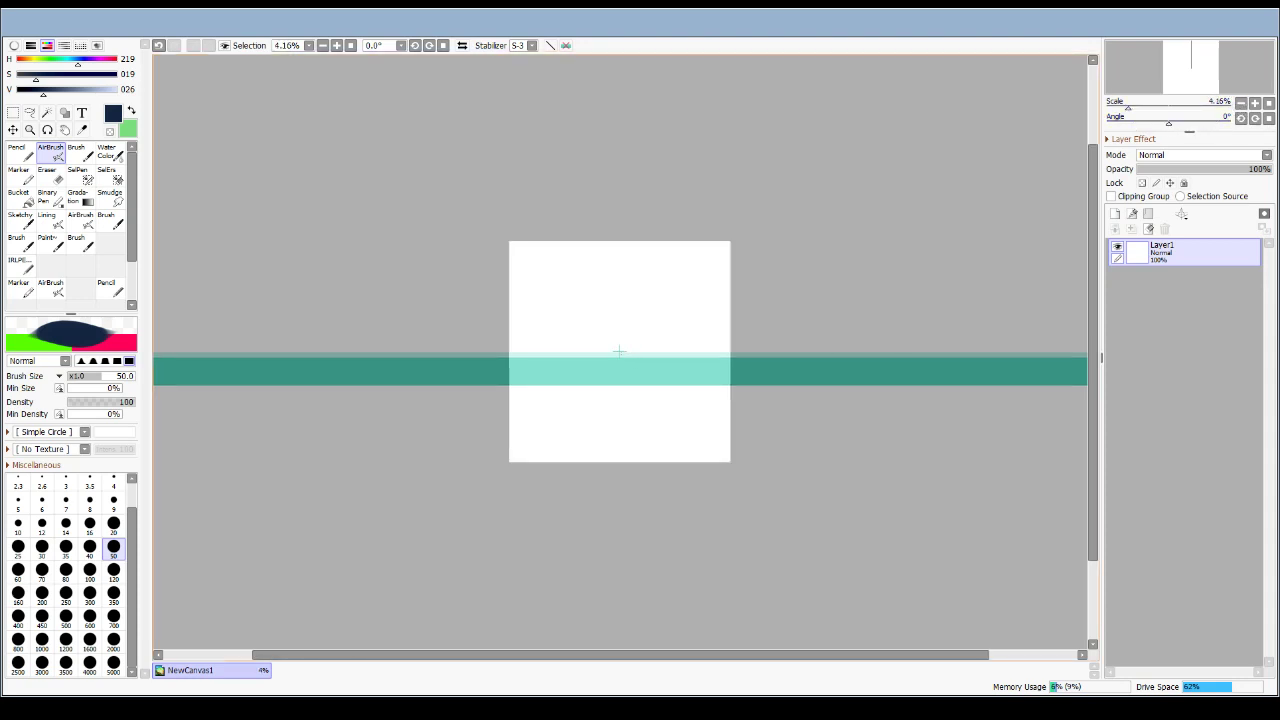
drag(497, 352, 836, 352)
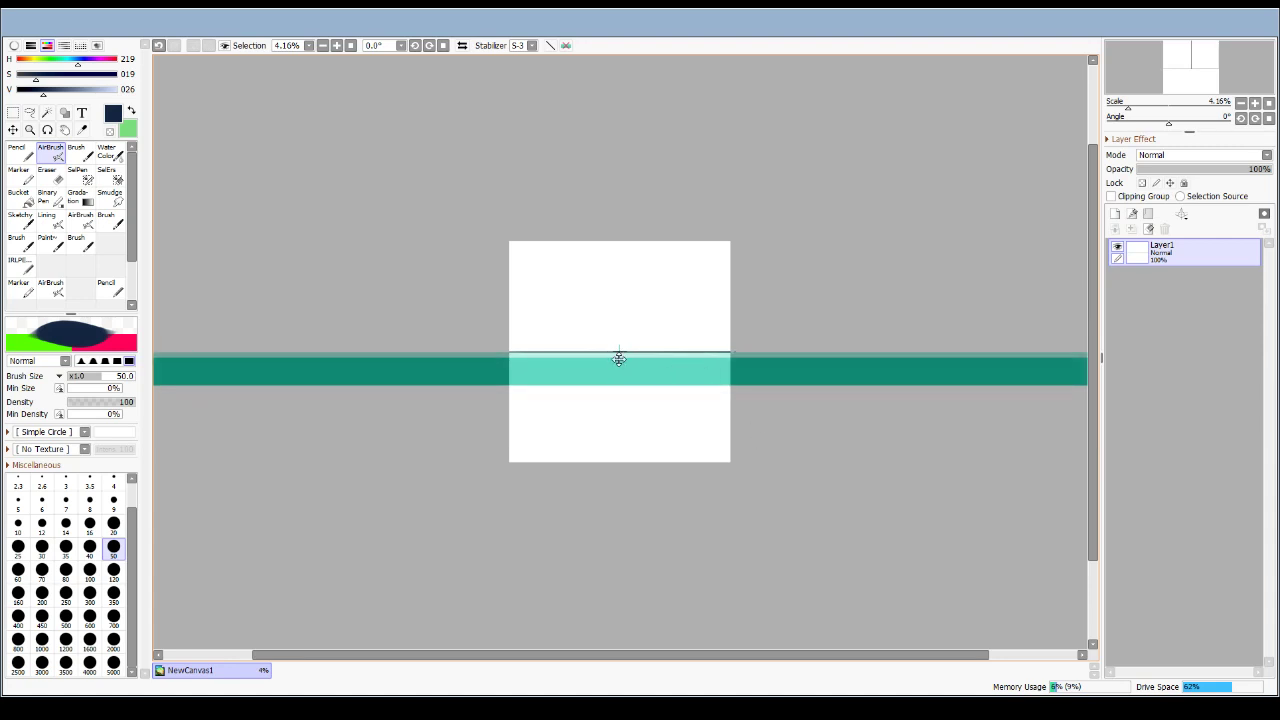
mouse_move(619, 358)
mouse_down()
mouse_move(631, 337)
mouse_move(583, 360)
mouse_move(708, 261)
mouse_move(680, 287)
mouse_move(645, 271)
mouse_move(454, 271)
mouse_up()
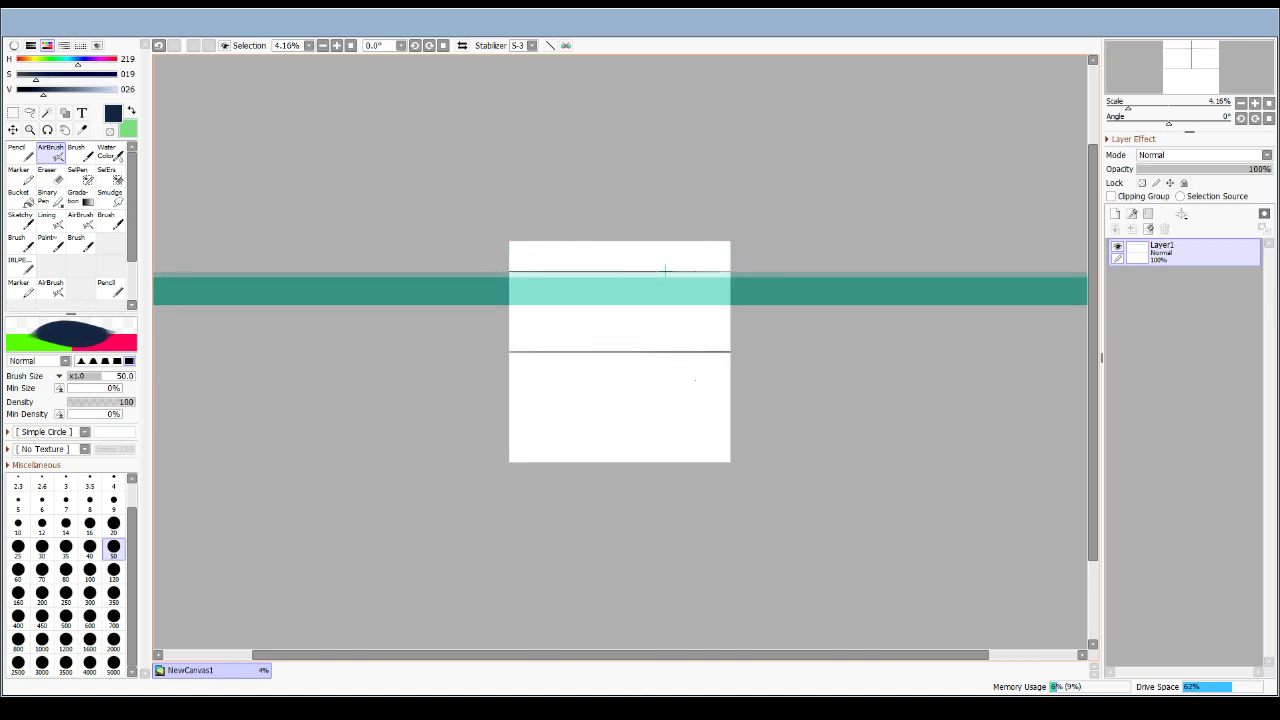
Rotate the straight ruler to slope down to the right and draw a diagonal line across the canvas's upper right corner.
key(ctrl)
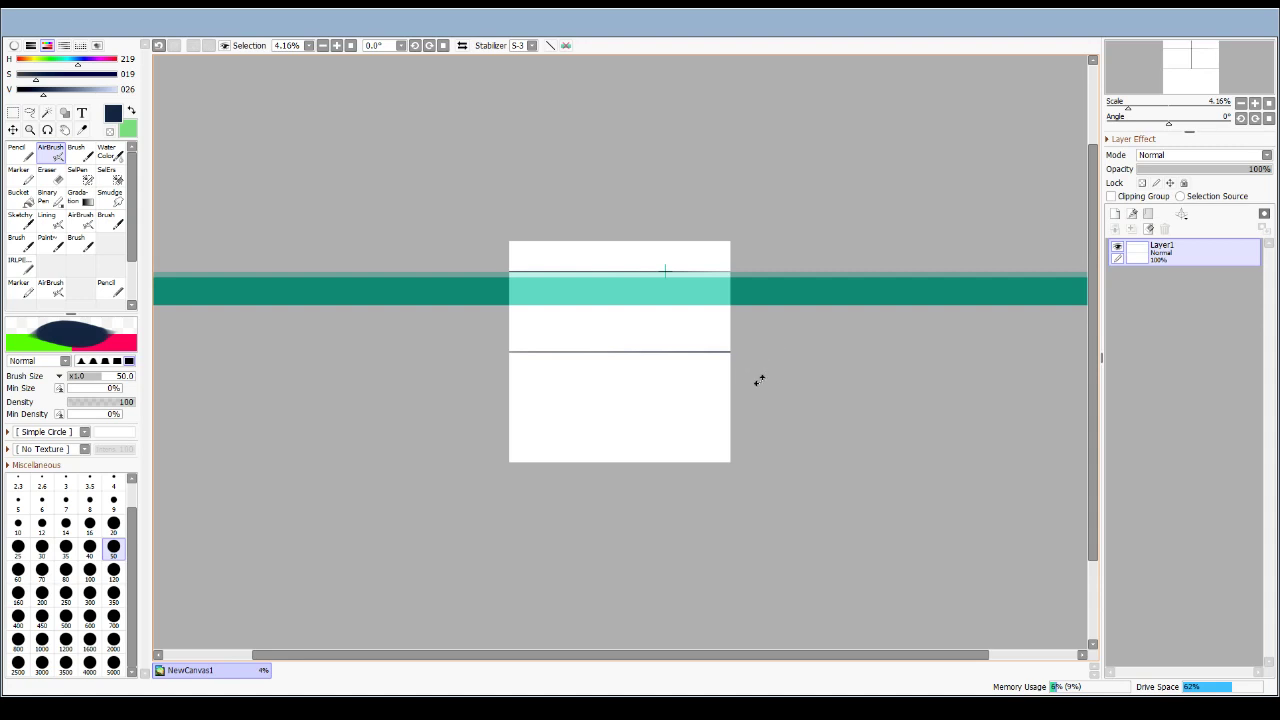
drag(757, 377, 636, 522)
drag(777, 403, 638, 240)
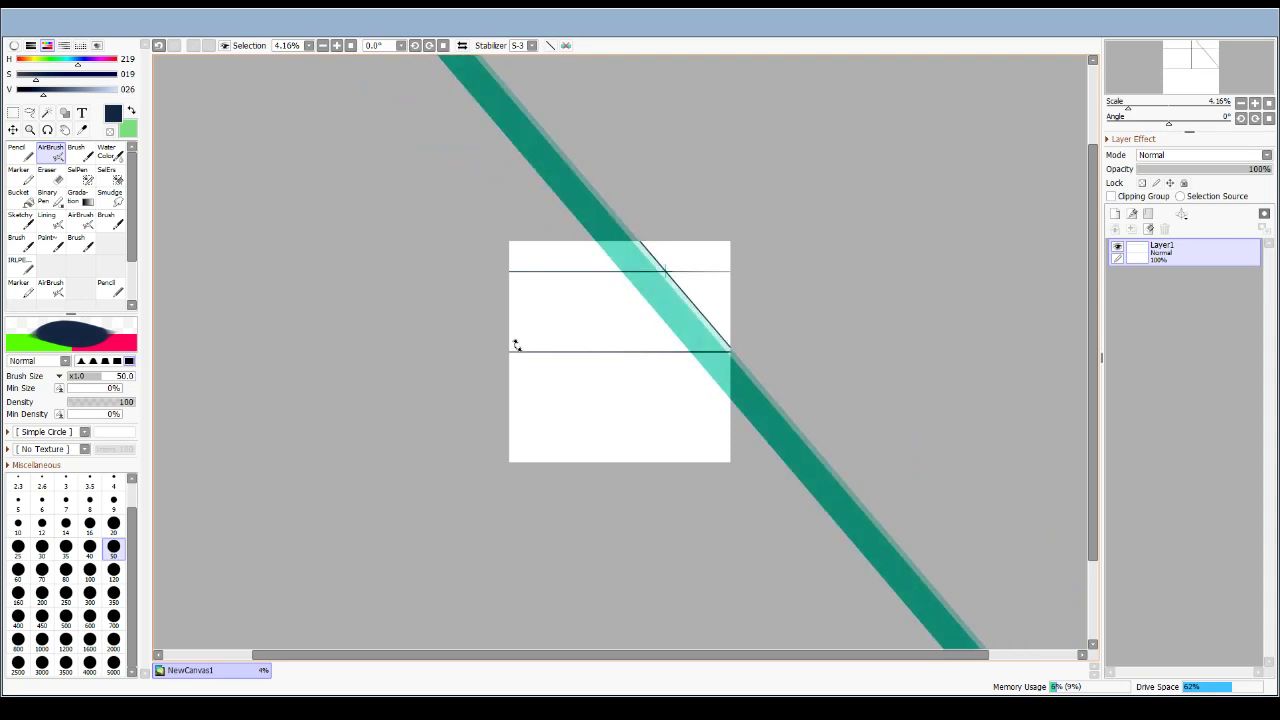
Rotate the ruler to the opposite slope, shift it left, and draw a mirrored diagonal across the canvas's upper left corner.
mouse_move(728, 489)
mouse_down()
mouse_move(808, 403)
mouse_move(805, 279)
mouse_move(771, 209)
mouse_up()
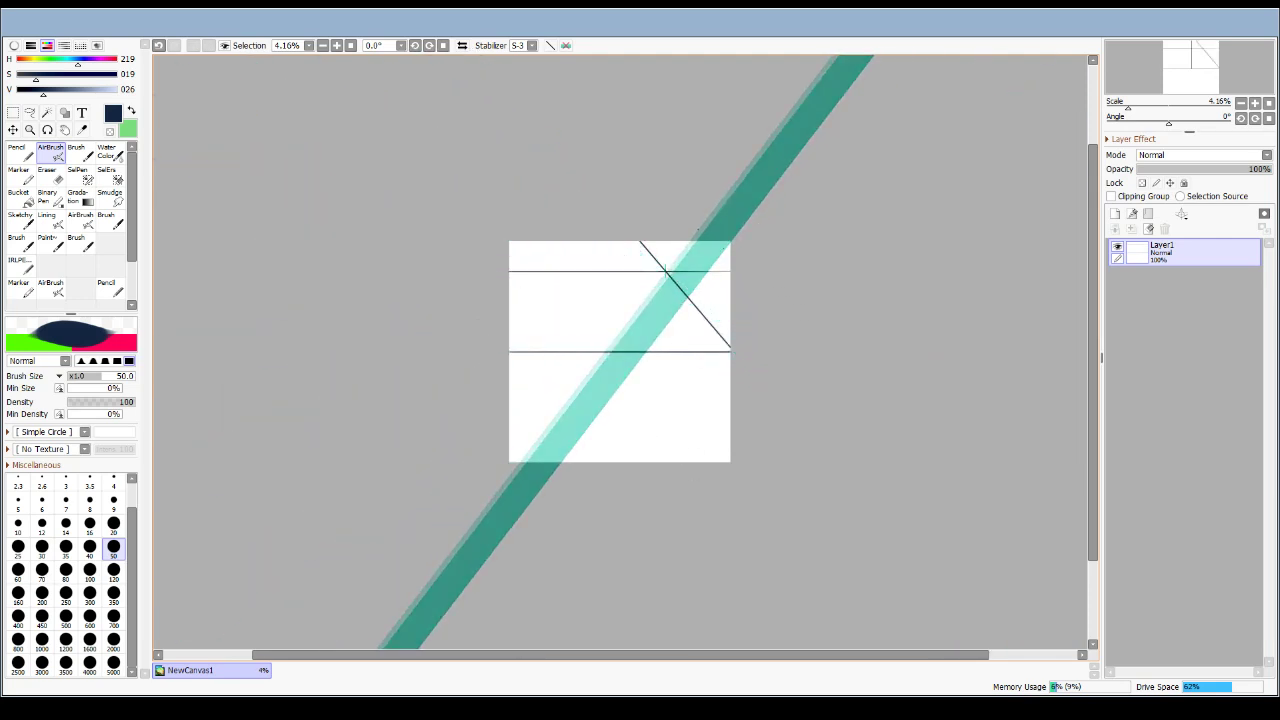
mouse_move(600, 195)
mouse_down()
mouse_move(722, 283)
mouse_move(612, 242)
mouse_move(626, 254)
mouse_up()
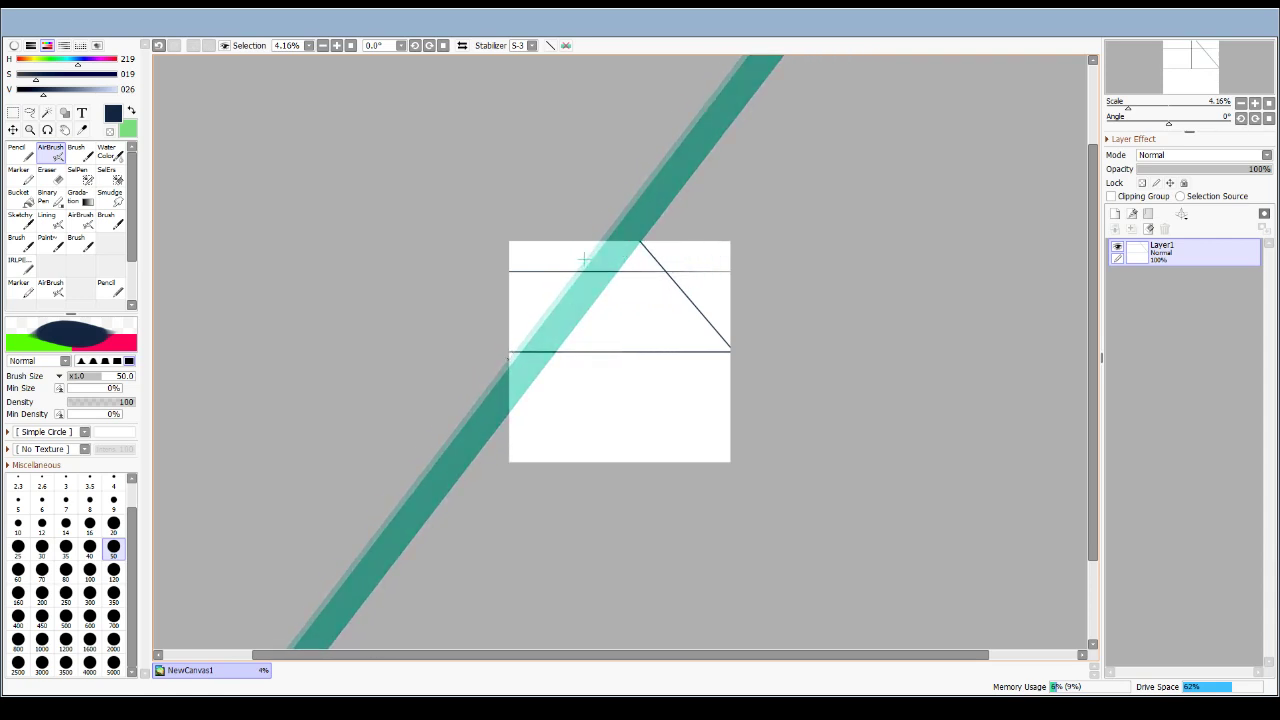
drag(509, 357, 598, 241)
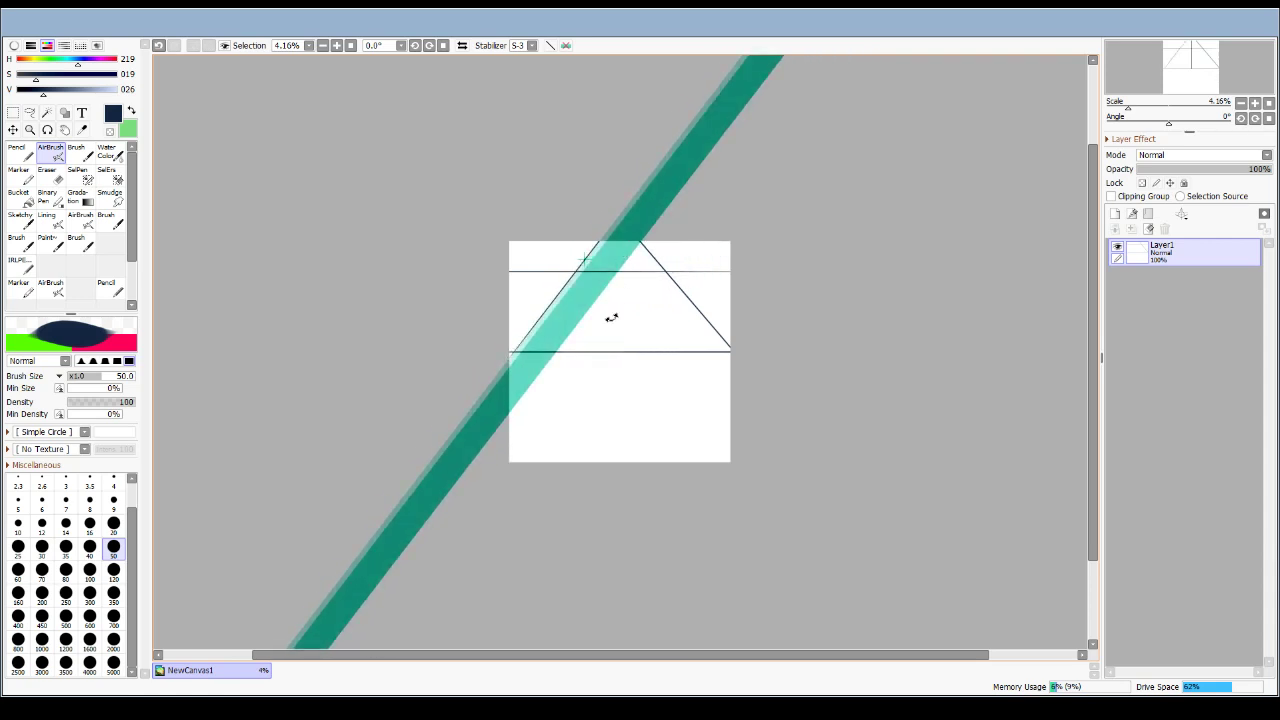
Shift the ruler rightward in small offsets and draw two more diagonals parallel to the left one.
mouse_move(586, 294)
mouse_down()
mouse_move(628, 340)
mouse_move(580, 314)
mouse_up()
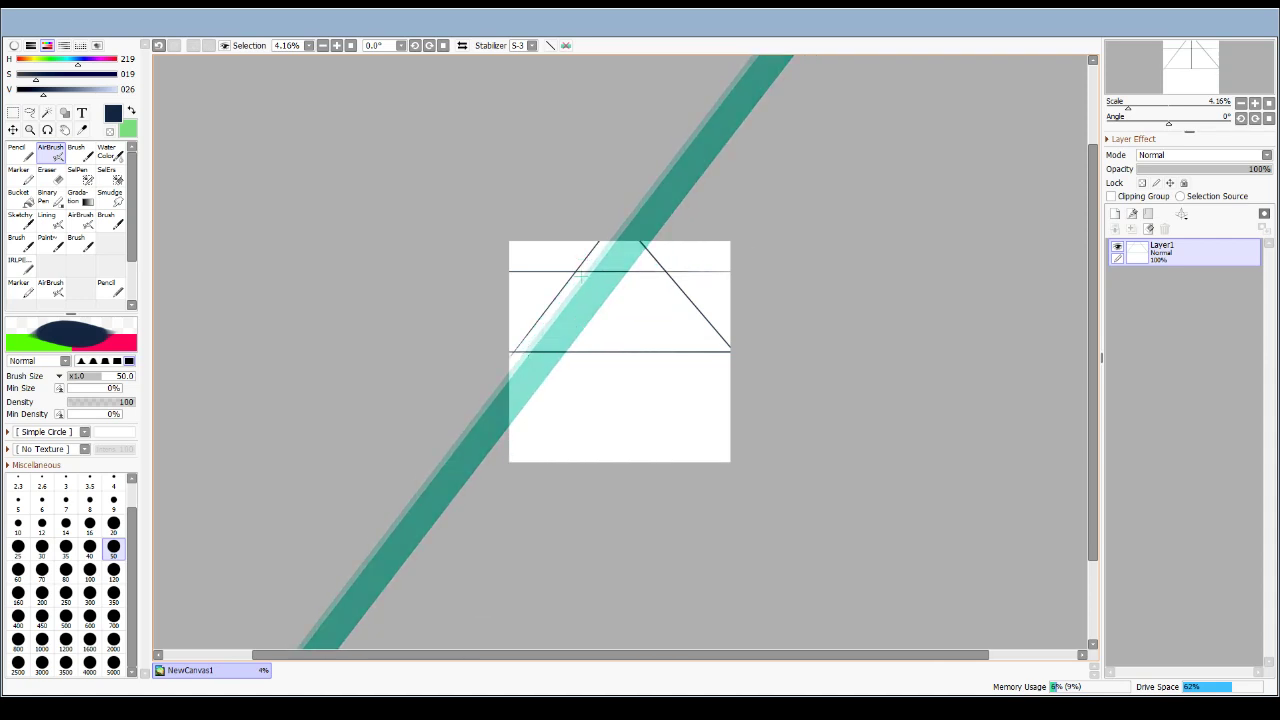
drag(512, 352, 620, 225)
drag(570, 326, 584, 336)
drag(601, 277, 632, 238)
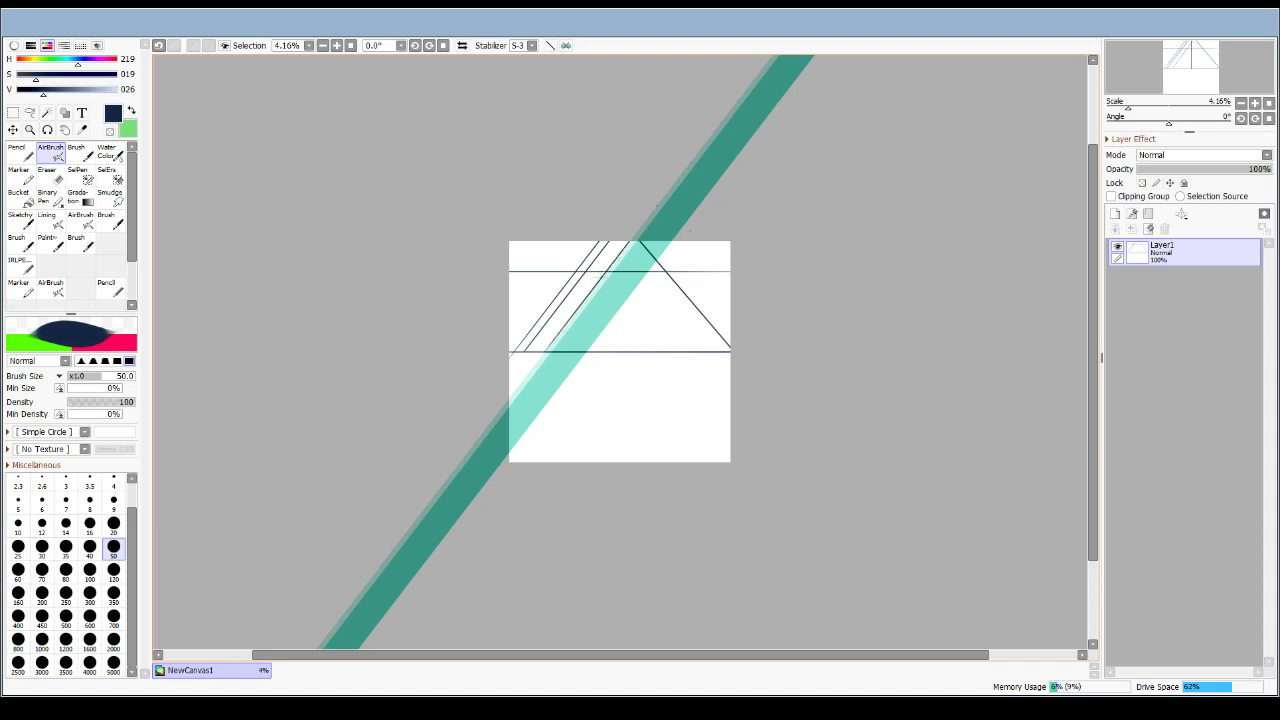
Reposition the straight ruler and rotate it until it lies almost horizontally across the upper part of the canvas.
drag(1227, 86, 1222, 82)
click(1254, 103)
click(1254, 103)
click(1254, 103)
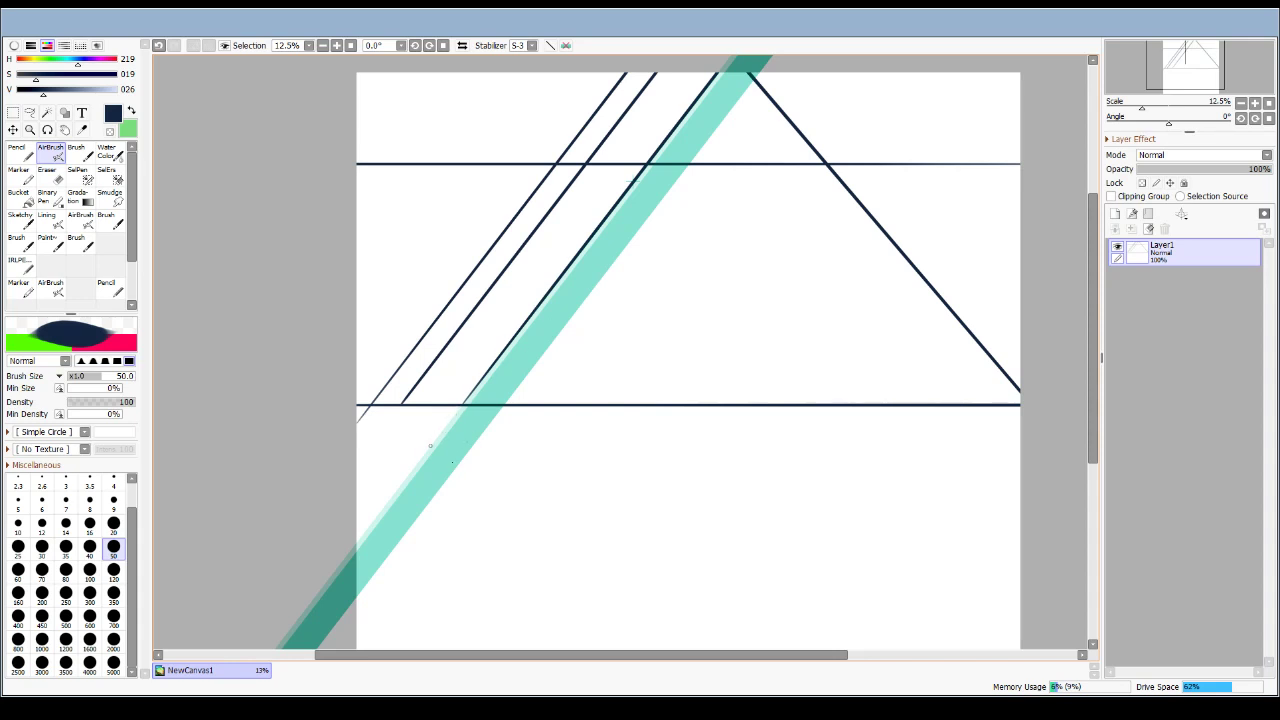
drag(398, 488, 510, 345)
drag(650, 342, 497, 389)
mouse_move(369, 185)
mouse_down()
mouse_move(1020, 176)
mouse_move(365, 186)
mouse_up()
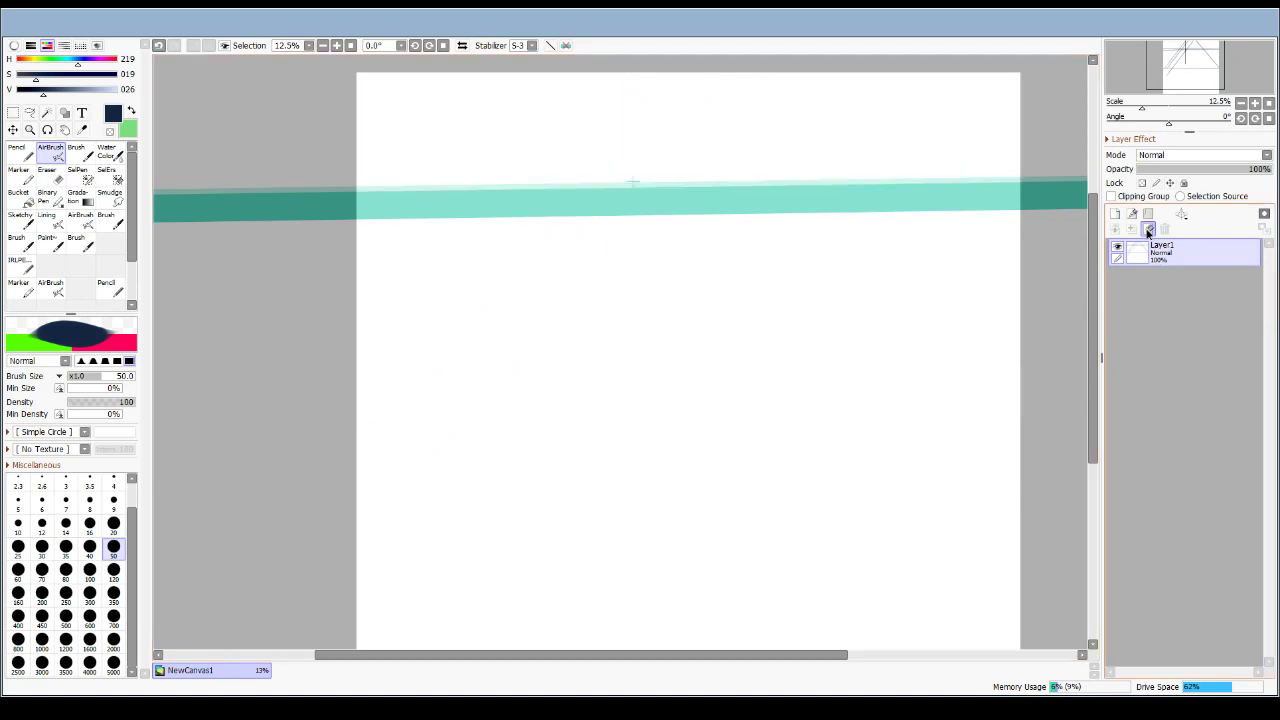
Clear Layer1, switch to the ellipse ruler, and trace a large circle around its outer edge.
click(1148, 228)
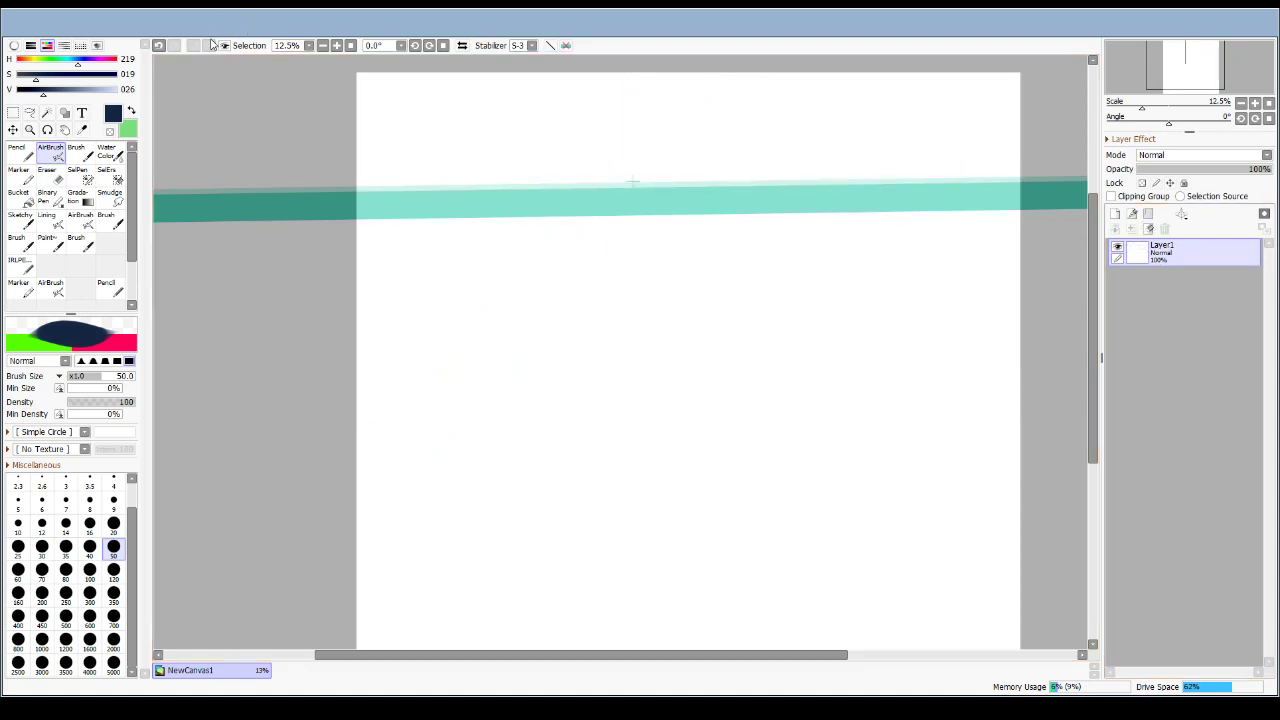
click(224, 94)
mouse_move(590, 156)
mouse_down()
mouse_move(566, 160)
mouse_move(500, 590)
mouse_move(955, 420)
mouse_move(699, 140)
mouse_move(424, 396)
mouse_up()
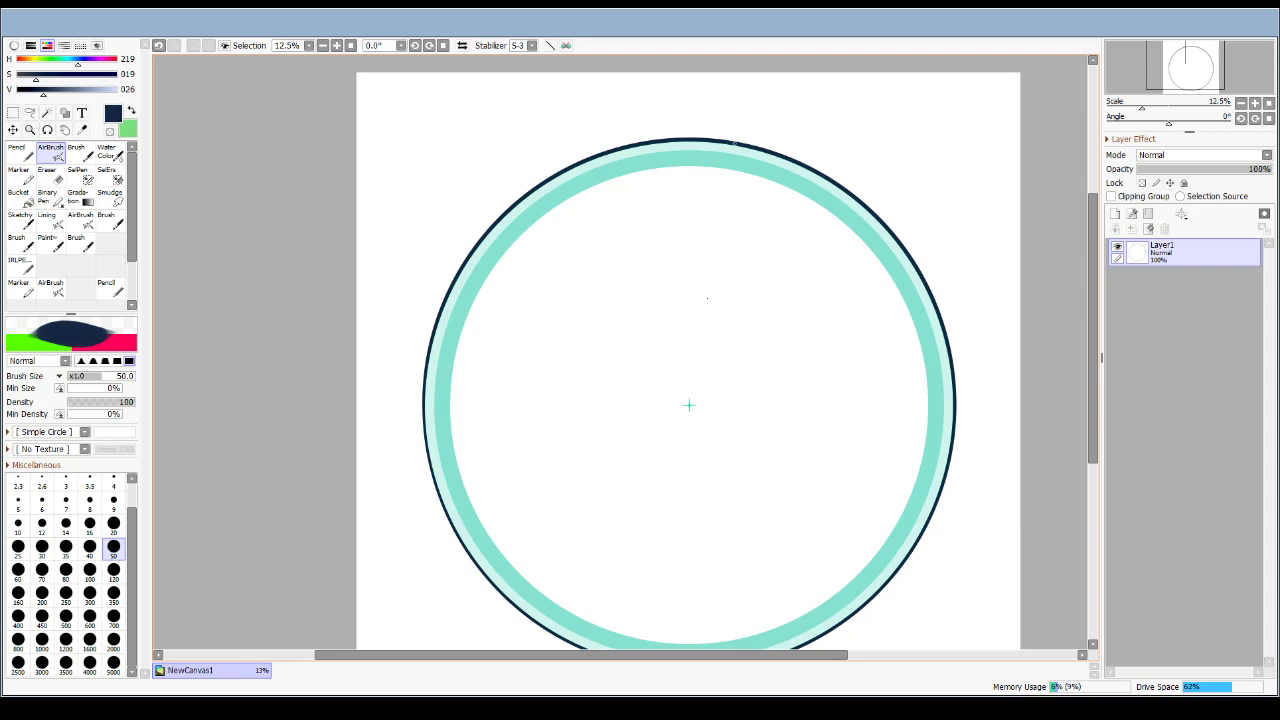
Shrink the circle ruler, recentre it inside the large circle, and trace a smaller circle along it.
key(ctrl+t)
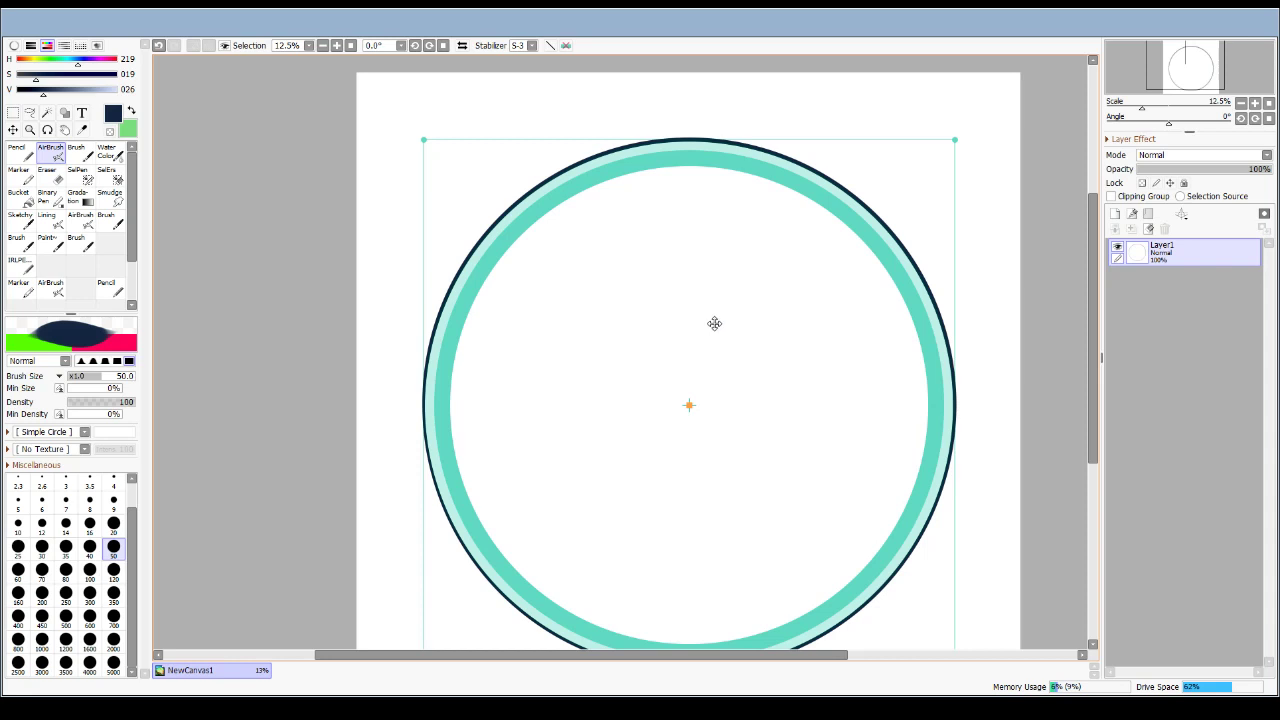
mouse_move(690, 400)
mouse_down()
mouse_move(757, 334)
mouse_move(569, 429)
mouse_move(688, 386)
mouse_up()
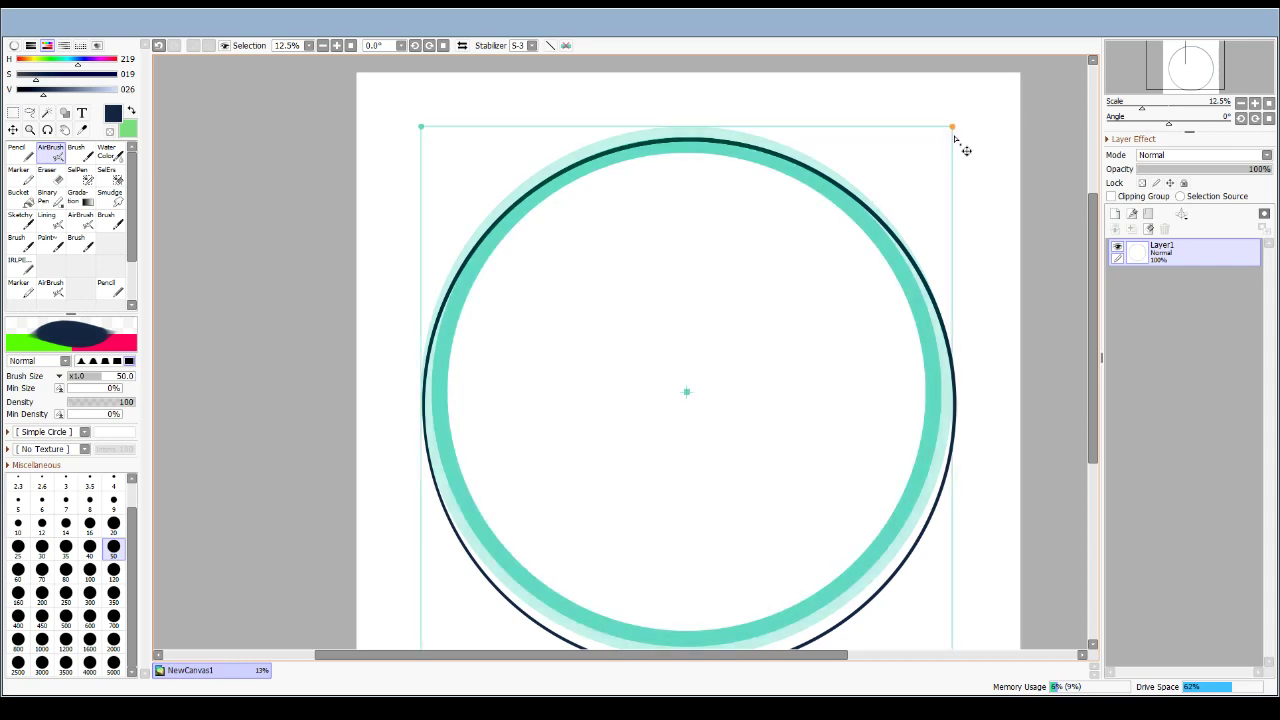
drag(952, 128, 754, 324)
drag(589, 491, 703, 411)
key(Return)
mouse_move(842, 350)
mouse_down()
mouse_move(646, 253)
mouse_move(552, 318)
mouse_move(524, 389)
mouse_move(524, 441)
mouse_move(575, 536)
mouse_move(653, 578)
mouse_move(709, 580)
mouse_move(797, 541)
mouse_move(828, 504)
mouse_move(854, 427)
mouse_move(850, 352)
mouse_up()
Distort the circle ruler by its corner points into a tilted ellipse and trace the ellipse inside the smaller circle.
key(ctrl+t)
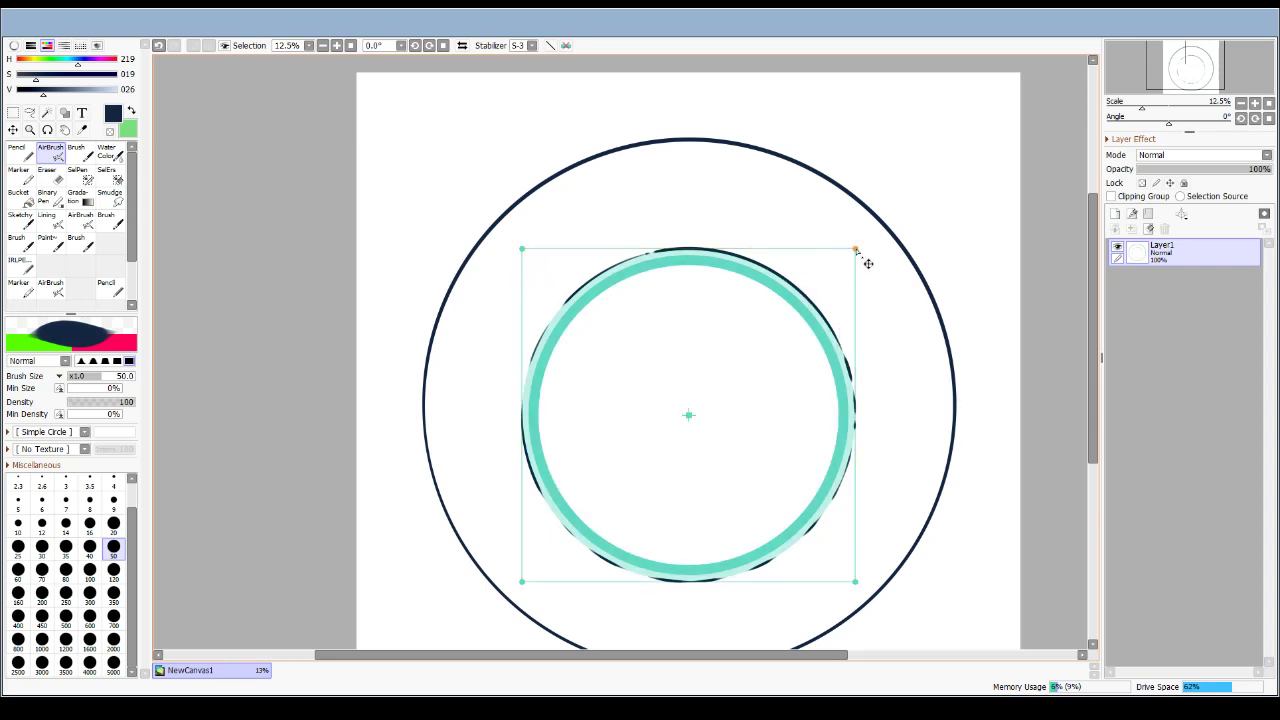
drag(857, 251, 591, 280)
drag(523, 582, 528, 447)
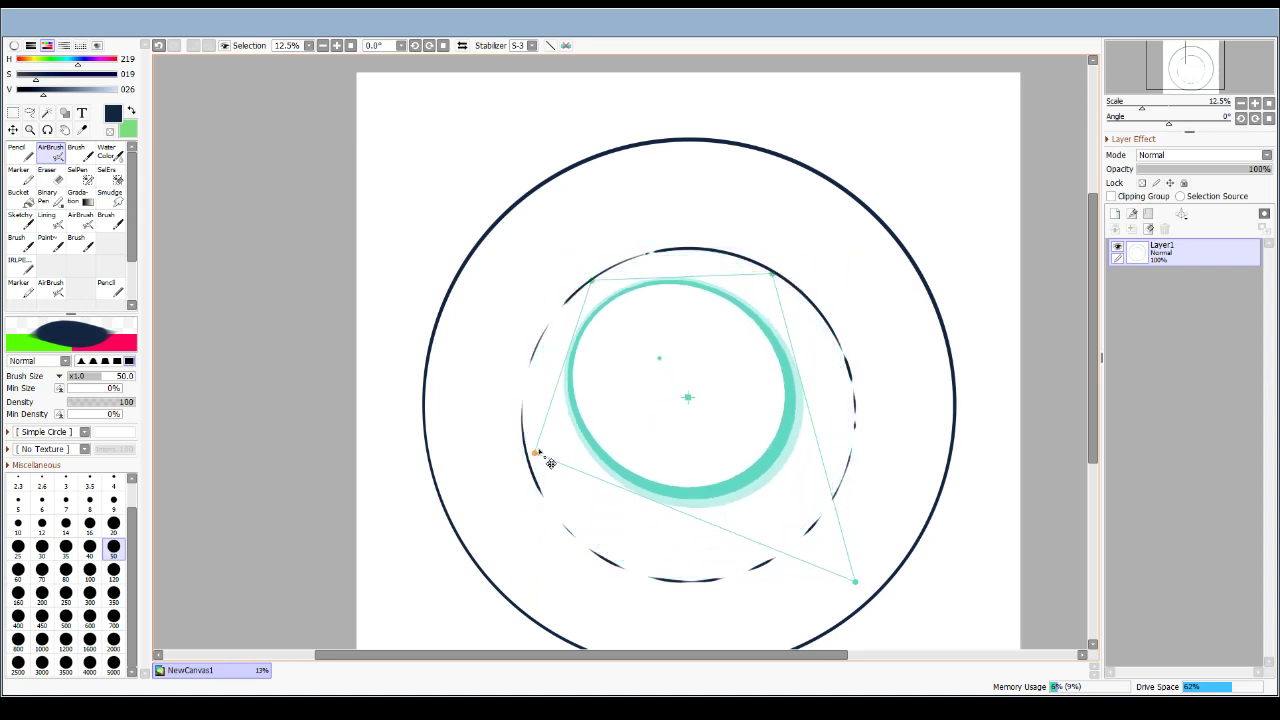
drag(855, 581, 797, 477)
key(Return)
mouse_move(770, 396)
mouse_down()
mouse_move(775, 328)
mouse_move(700, 280)
mouse_move(624, 288)
mouse_move(560, 386)
mouse_move(624, 452)
mouse_move(780, 370)
mouse_up()
Move the ellipse ruler down slightly and trace a second ellipse overlapping the first.
key(ctrl+t)
drag(672, 368, 671, 419)
key(Return)
mouse_move(741, 485)
mouse_down()
mouse_move(763, 462)
mouse_move(722, 335)
mouse_move(564, 452)
mouse_move(744, 488)
mouse_up()
Move the ellipse ruler up and to the right, and pull its lower right corner outward to form a flatter ellipse.
key(ctrl+t)
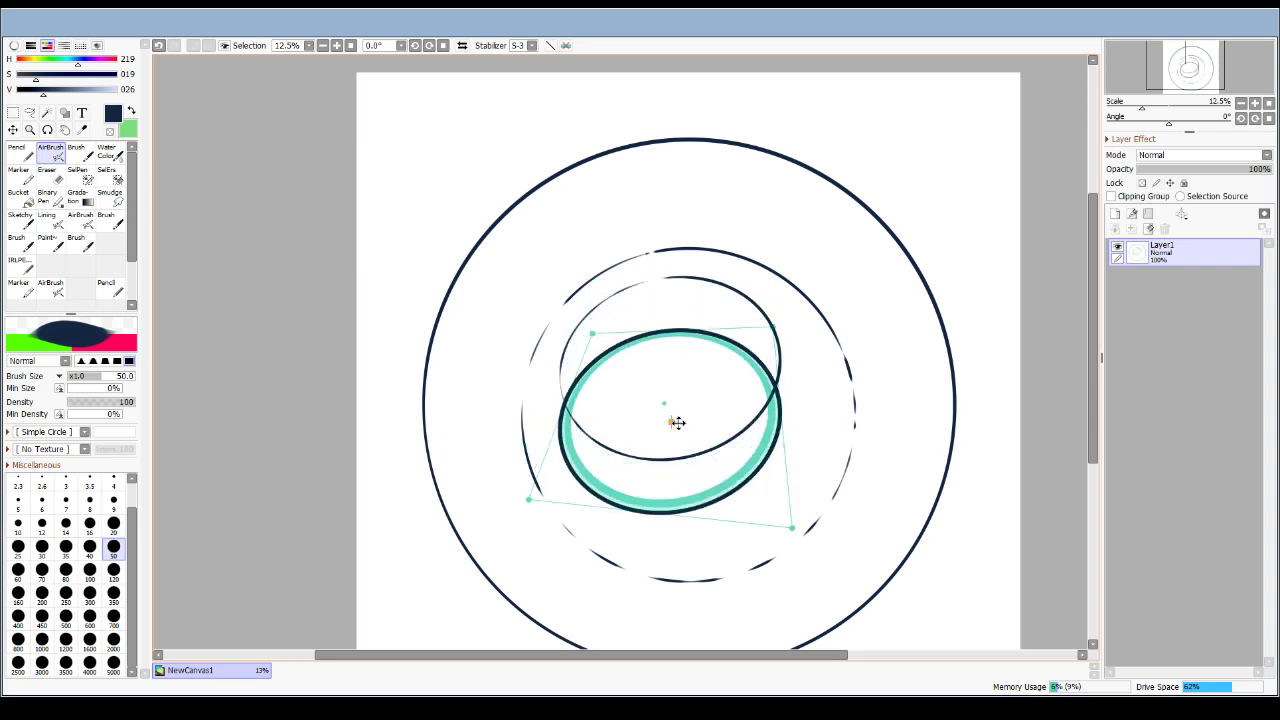
drag(677, 420, 709, 350)
key(Return)
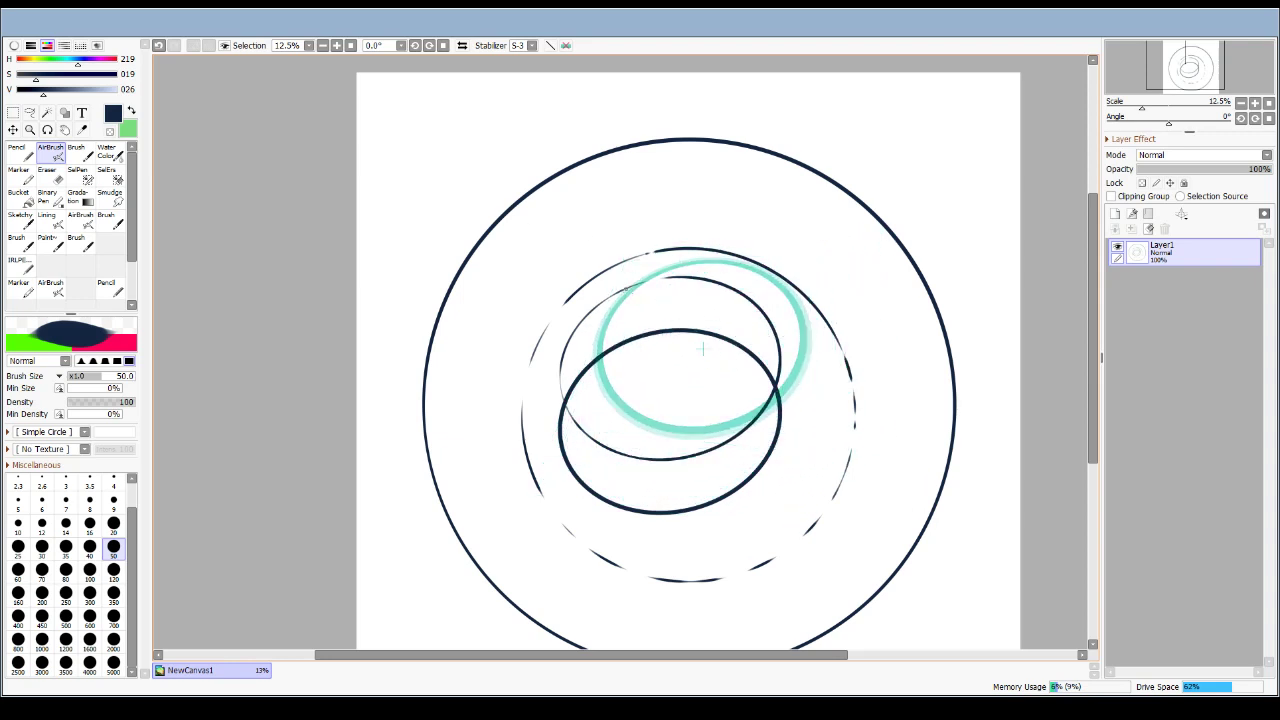
key(ctrl+t)
drag(829, 443, 926, 323)
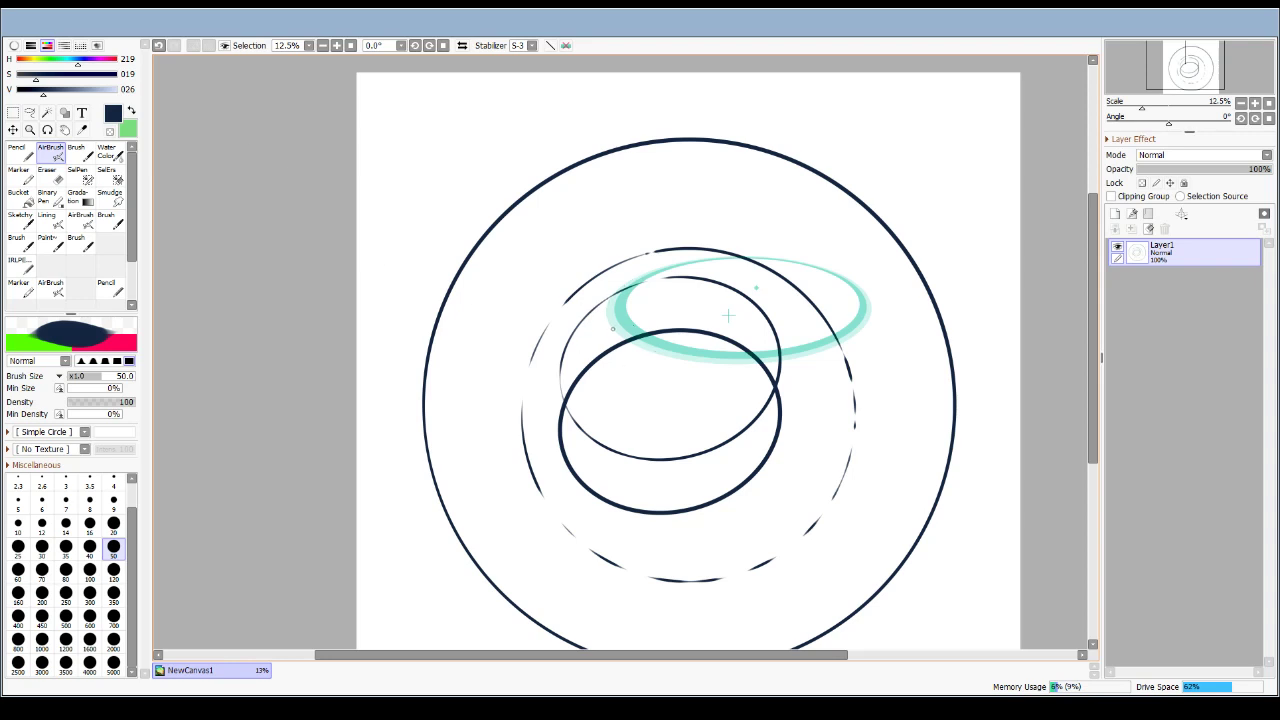
Reset the distorted ellipse ruler to its default circle and check its transform handles.
key(ctrl+t)
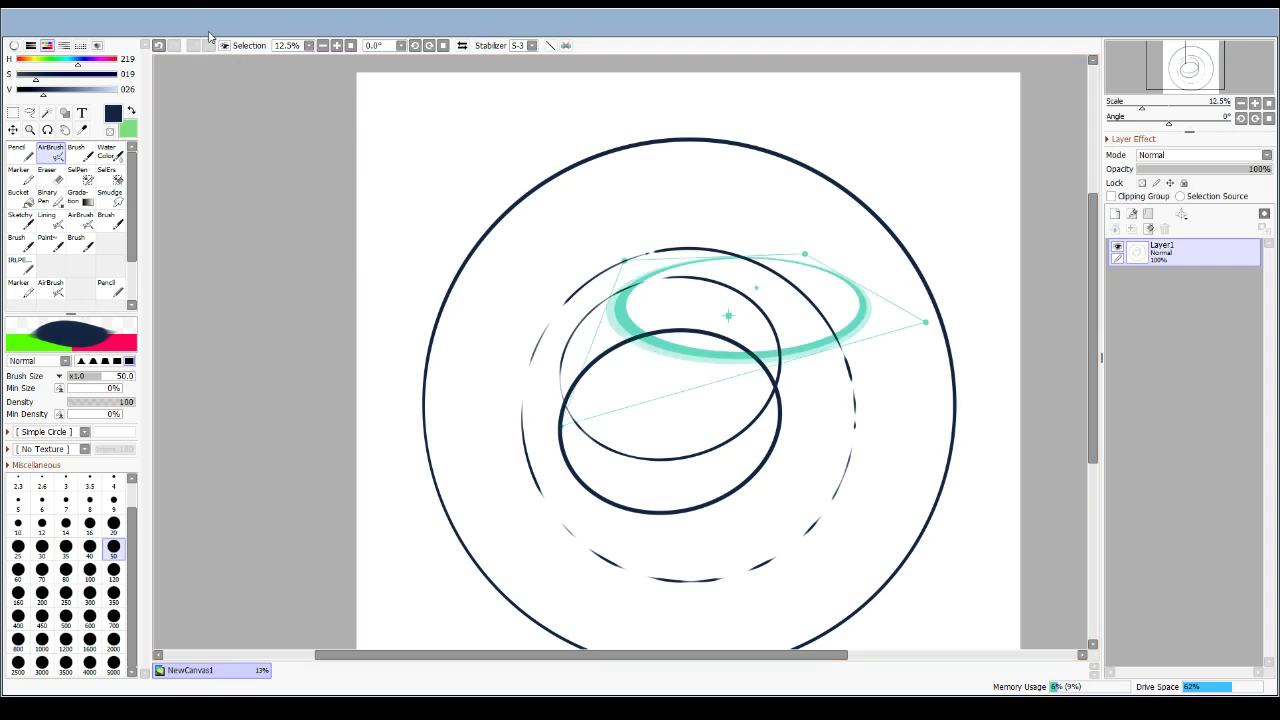
key(Escape)
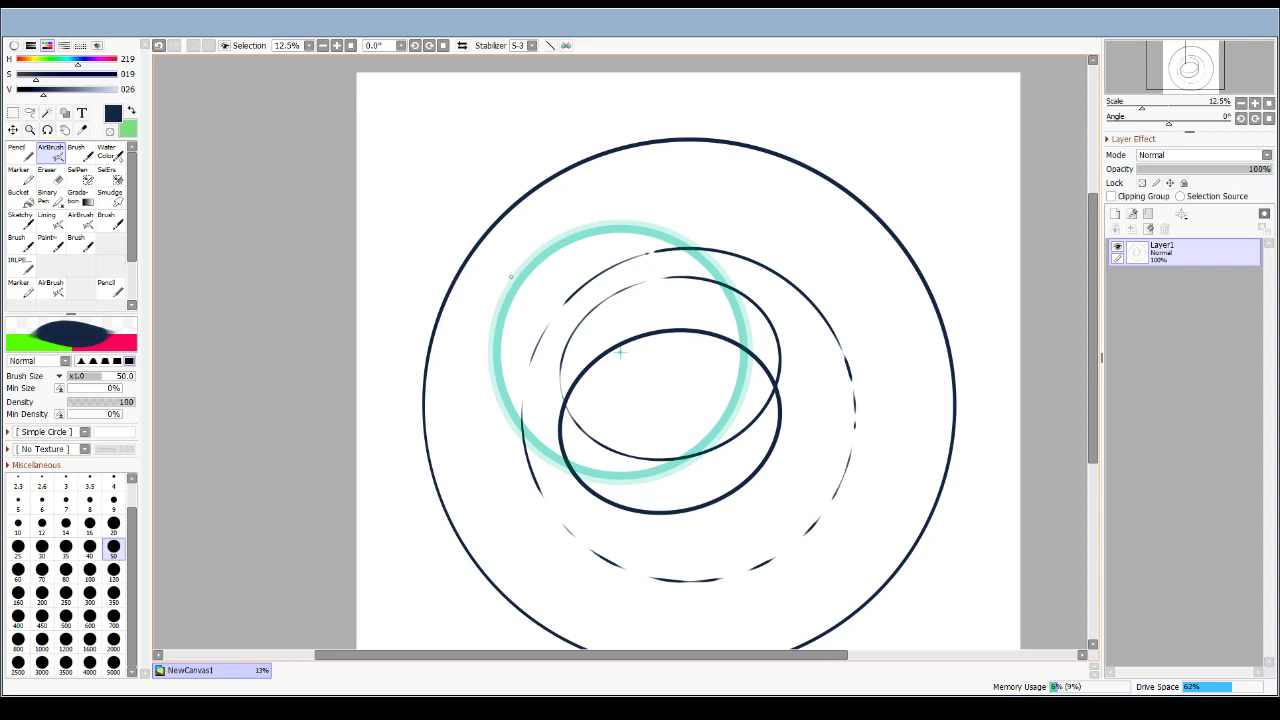
key(ctrl+t)
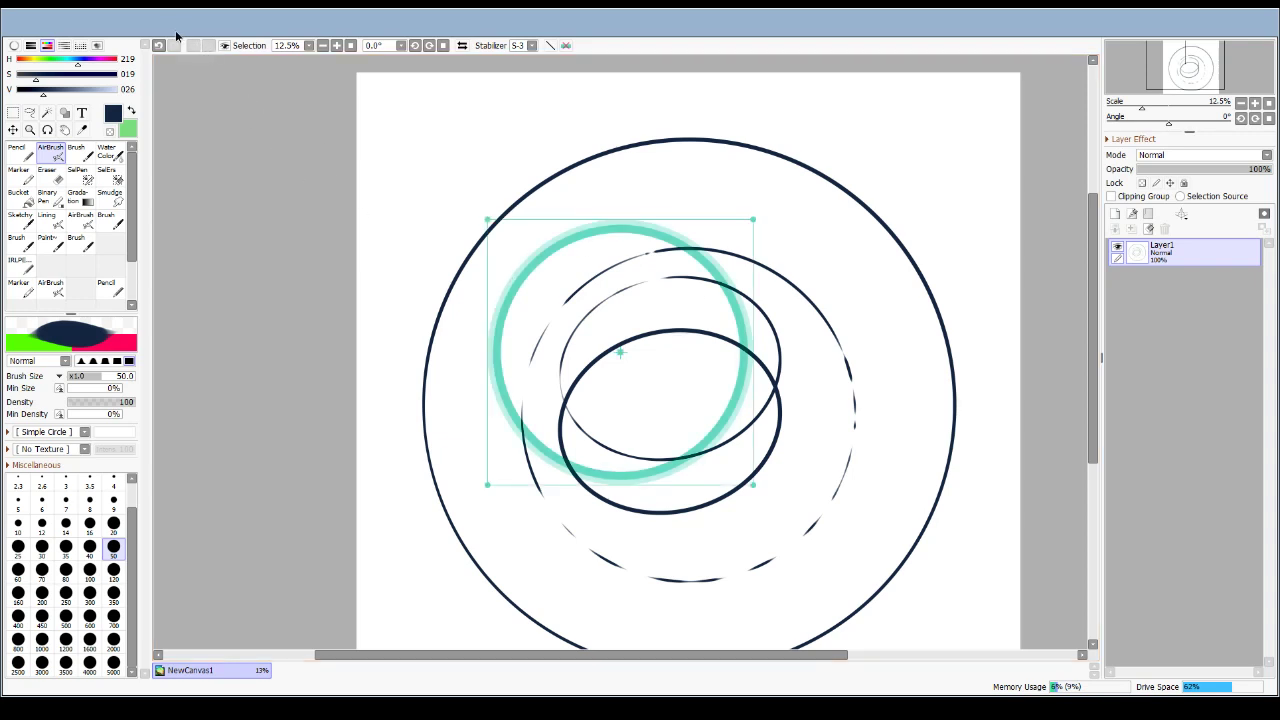
key(Return)
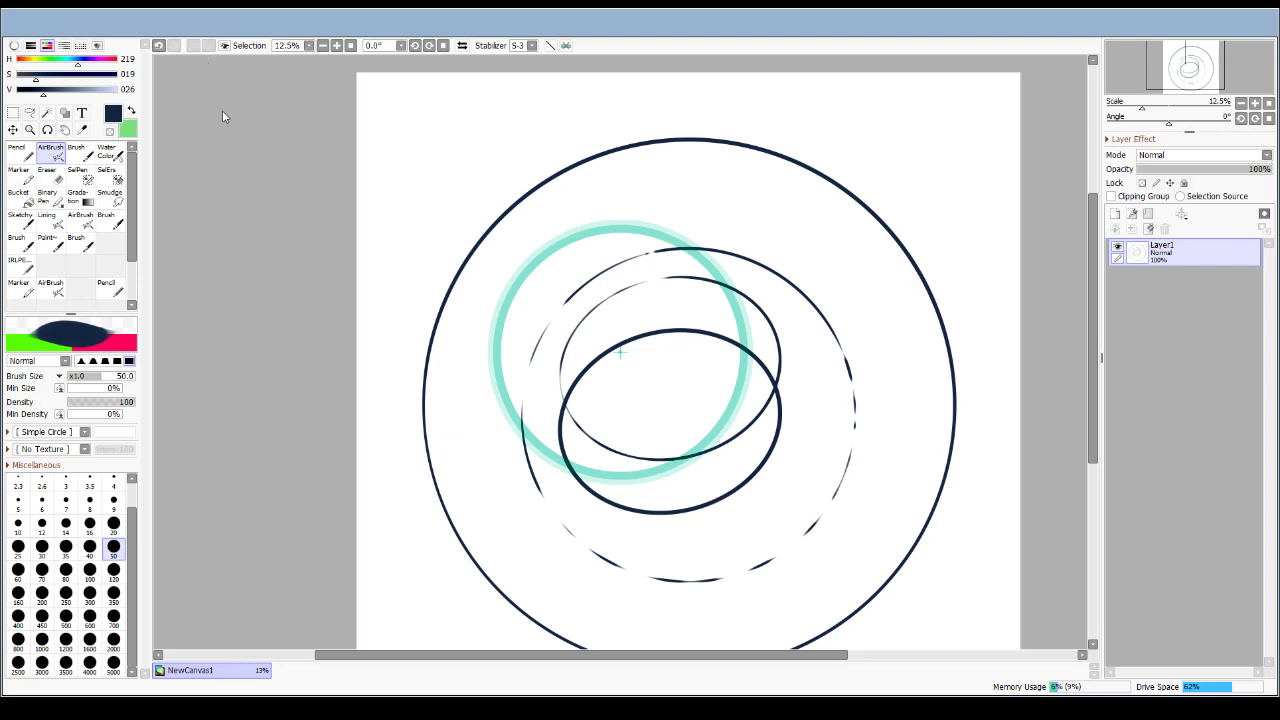
Switch to the parallel line ruler and clear the circles and ellipses from Layer1.
key(ctrl+3)
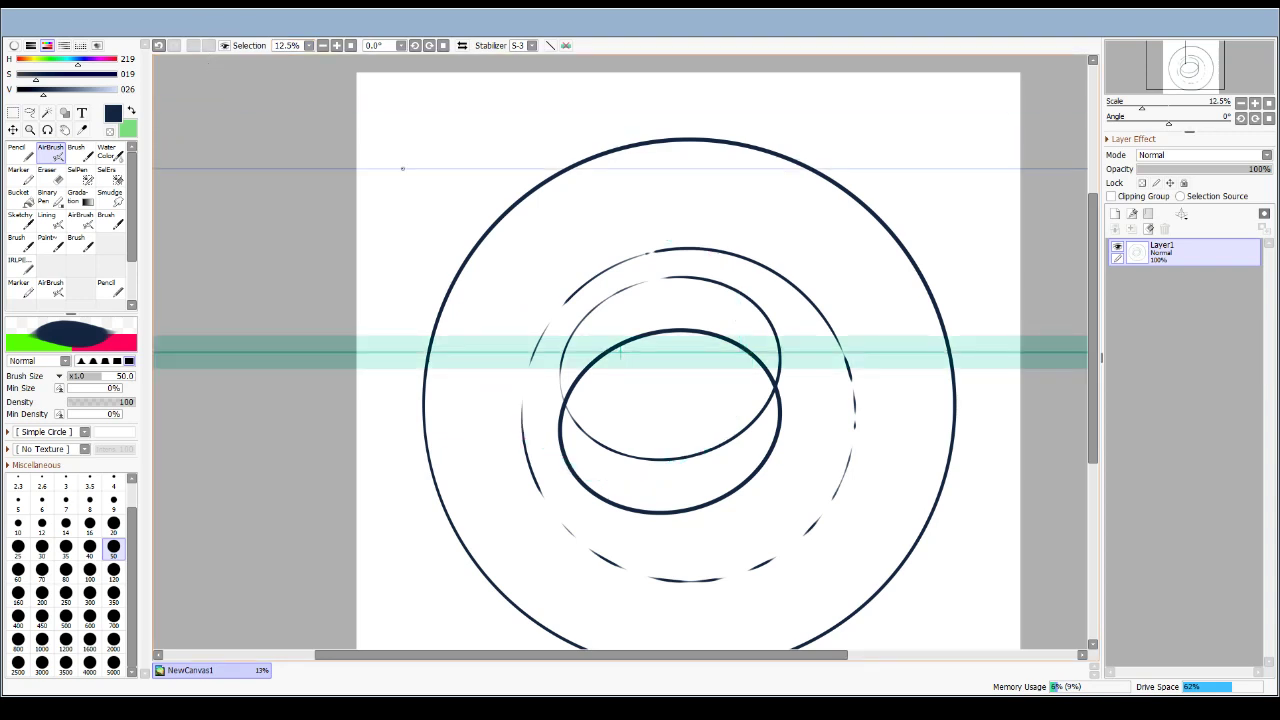
click(1134, 259)
click(1148, 229)
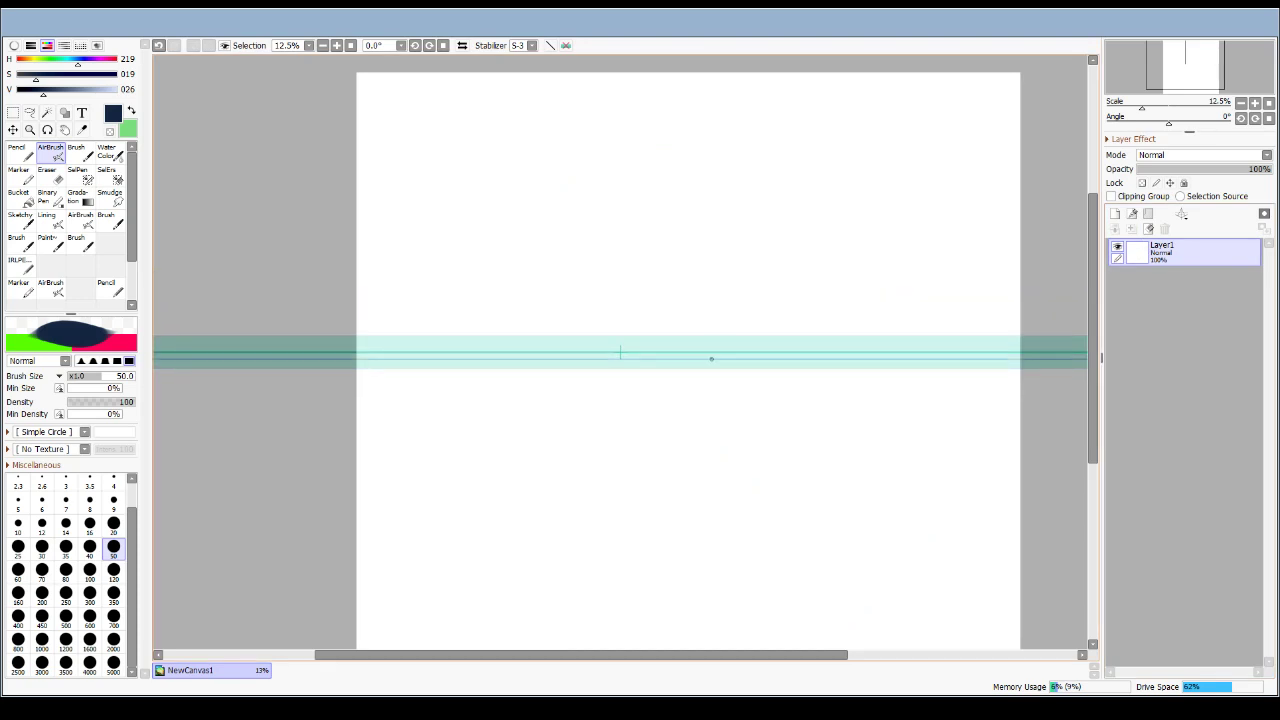
Draw four horizontal lines across the upper half of the canvas with the parallel line ruler, widening the gaps downward.
drag(711, 338, 740, 119)
drag(1145, 115, 1137, 115)
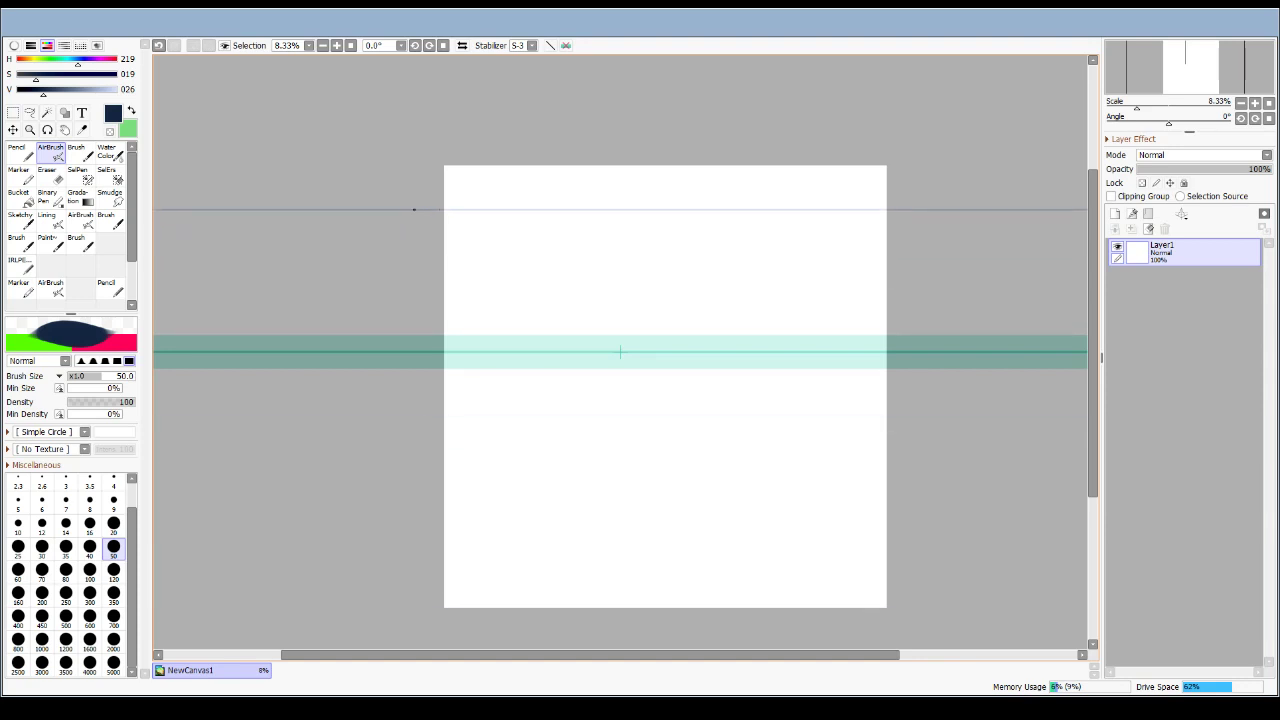
drag(428, 178, 940, 178)
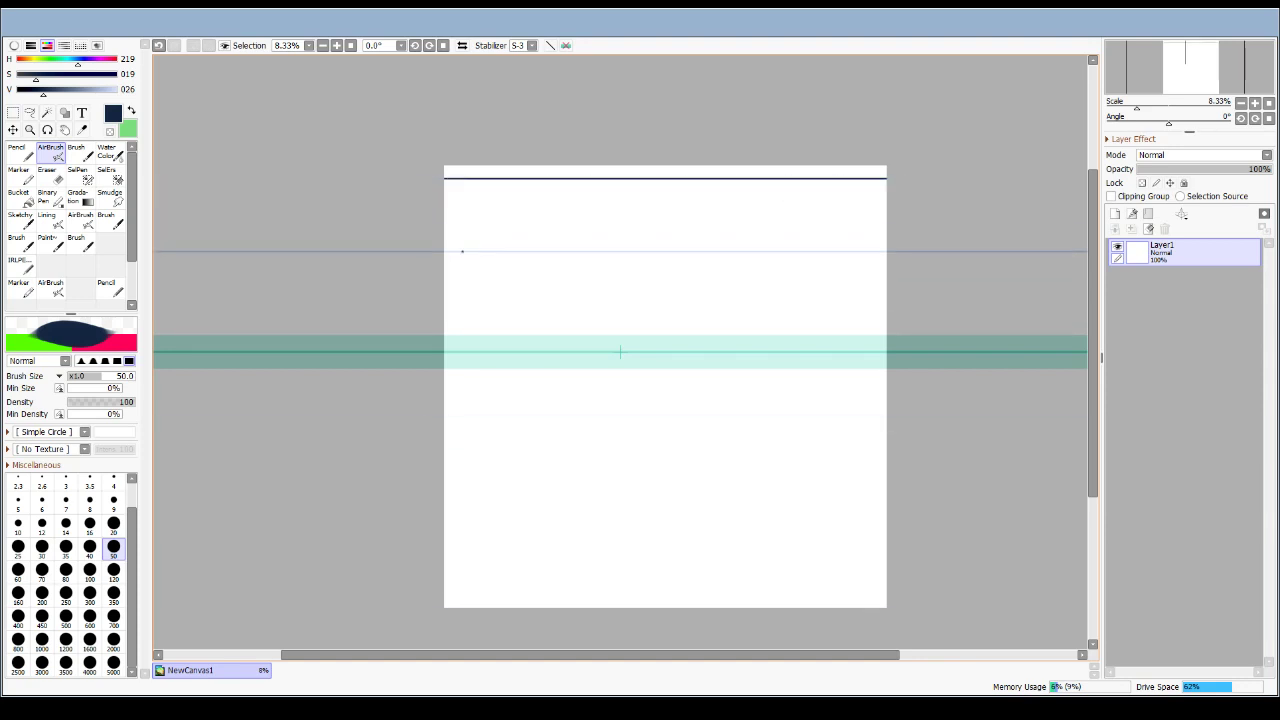
drag(428, 204, 900, 204)
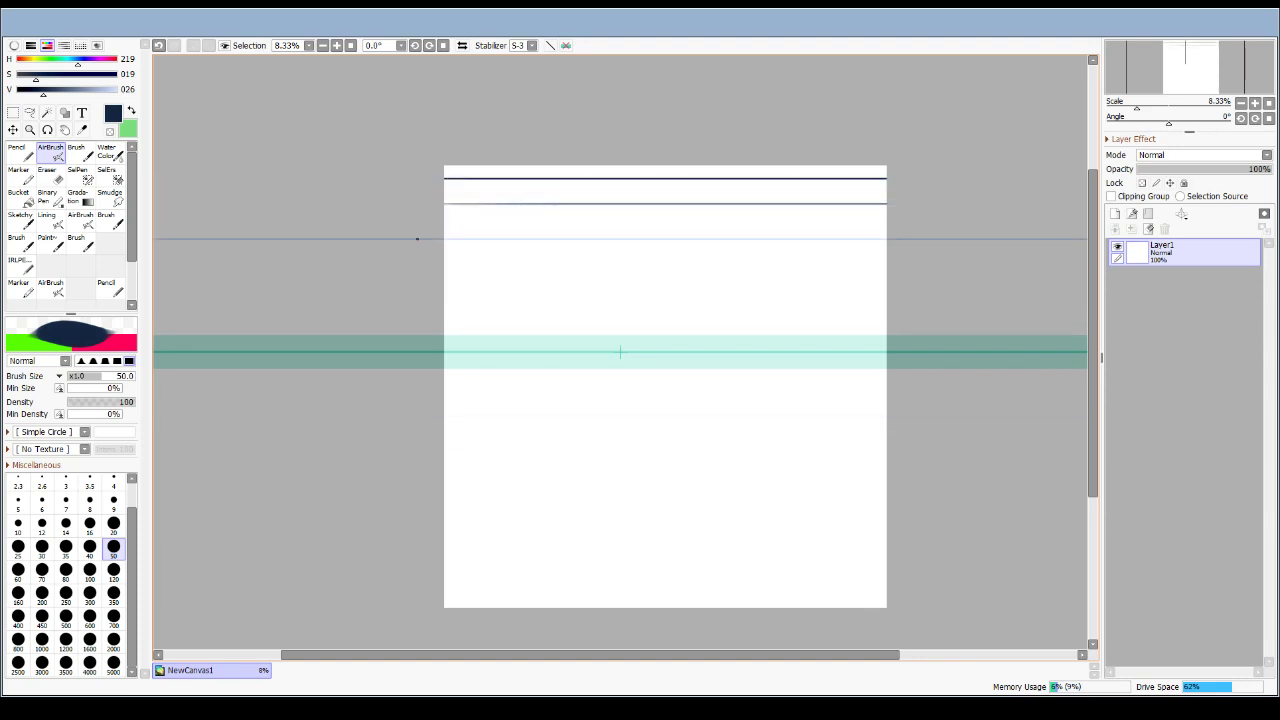
drag(420, 238, 920, 238)
drag(420, 282, 1000, 282)
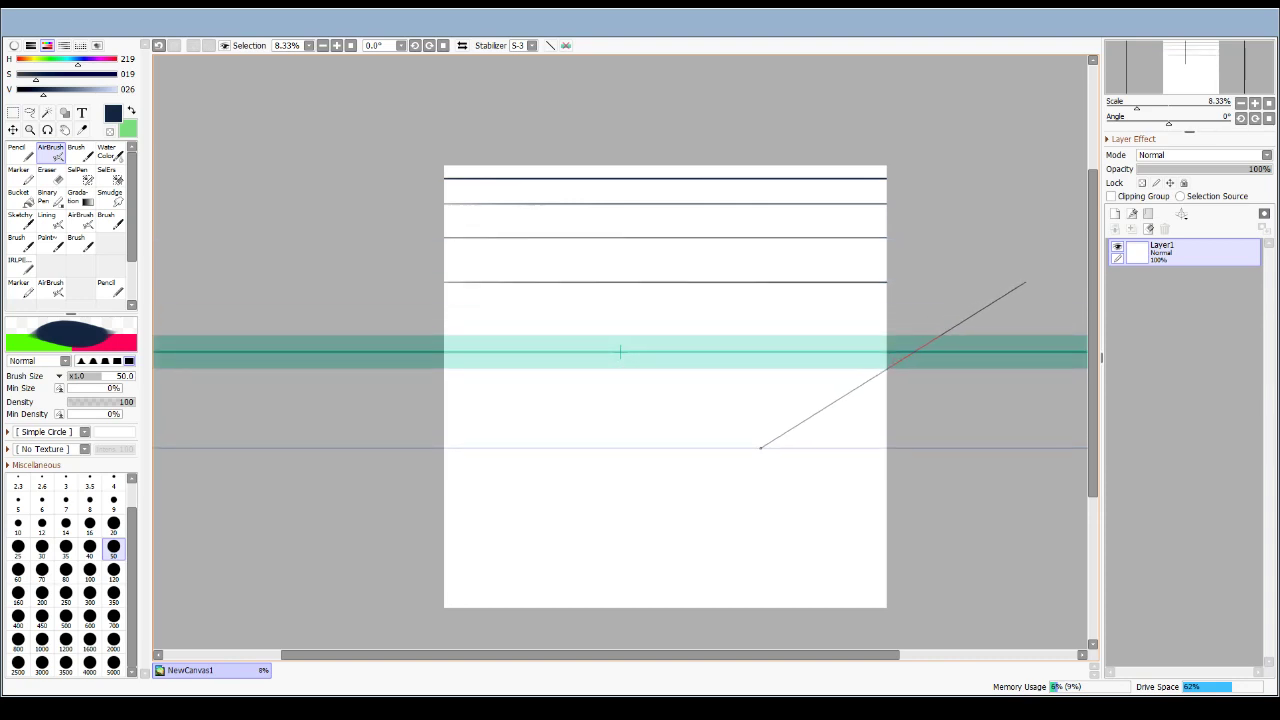
Rotate the parallel line ruler to a rising diagonal and draw parallel diagonal lines across the upper left half of the canvas.
drag(944, 454, 935, 250)
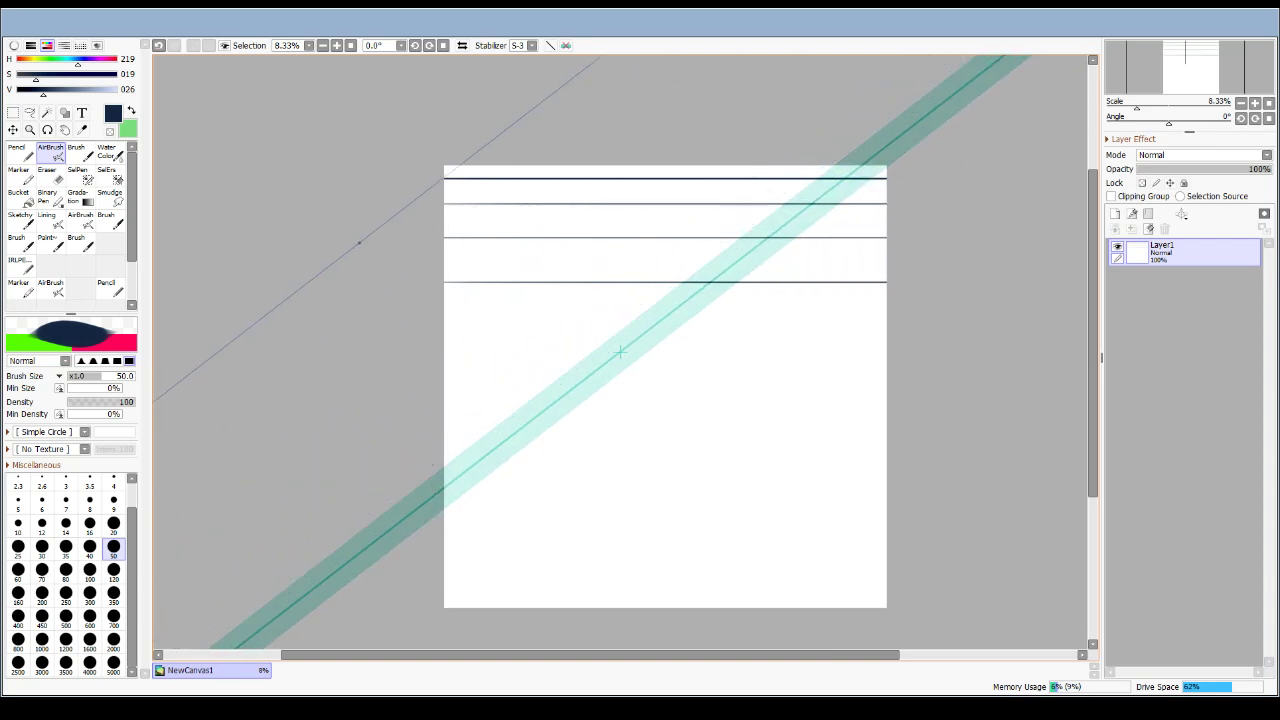
drag(400, 211, 480, 149)
drag(400, 231, 485, 165)
drag(389, 286, 556, 157)
drag(440, 408, 757, 166)
drag(440, 533, 628, 387)
drag(741, 298, 895, 180)
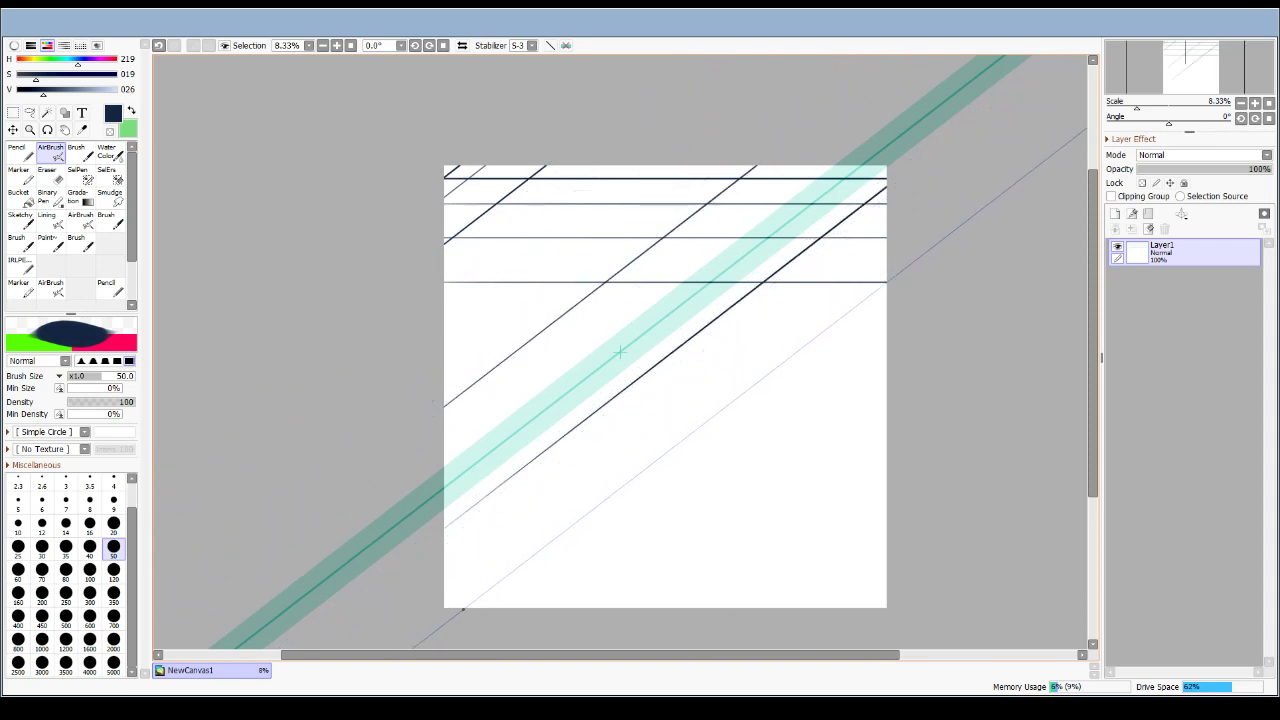
Fill the lower right half of the canvas with parallel diagonals and add more between the existing upper left ones.
drag(472, 605, 895, 280)
drag(528, 607, 895, 324)
drag(575, 620, 898, 372)
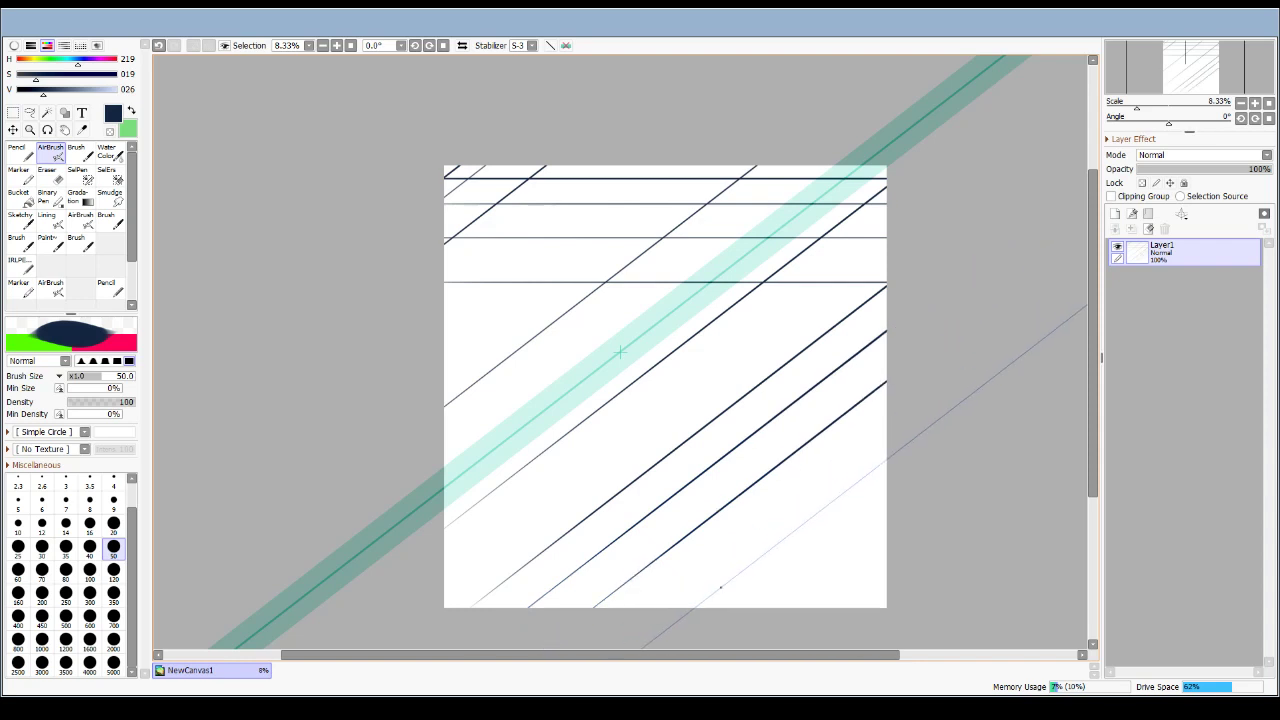
drag(673, 620, 903, 473)
drag(780, 620, 950, 490)
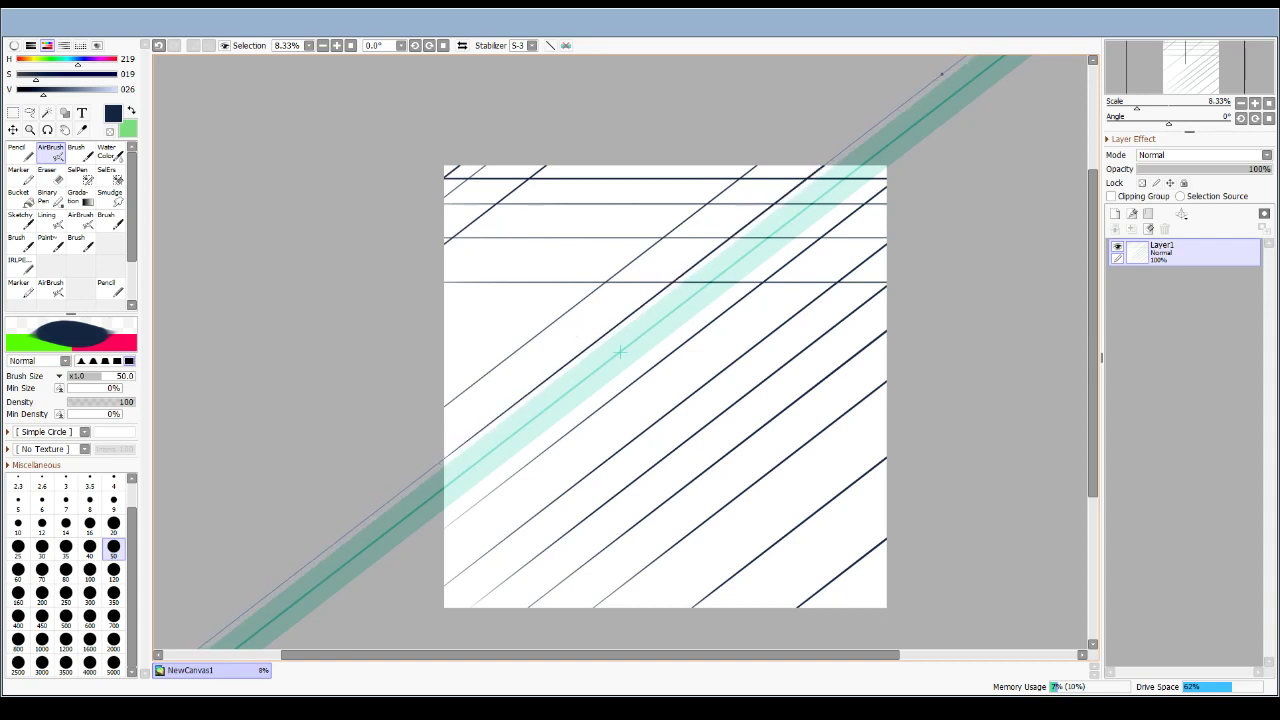
drag(430, 384, 790, 106)
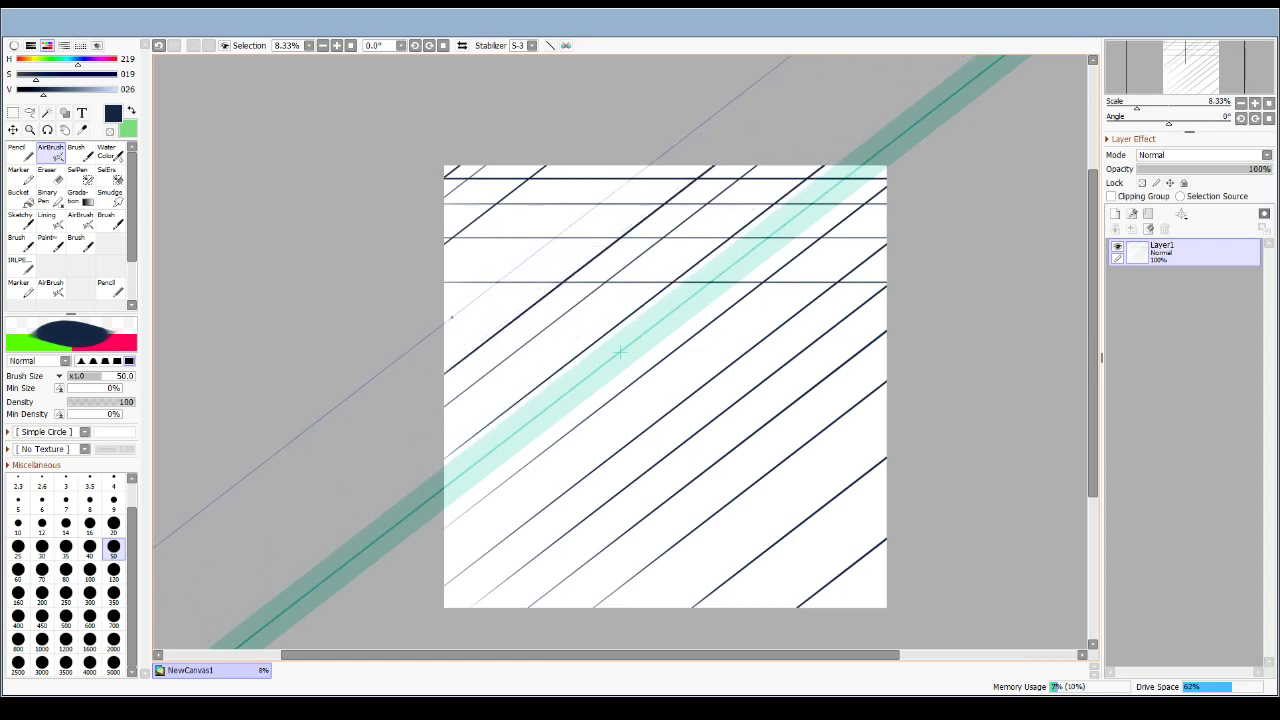
drag(420, 341, 731, 100)
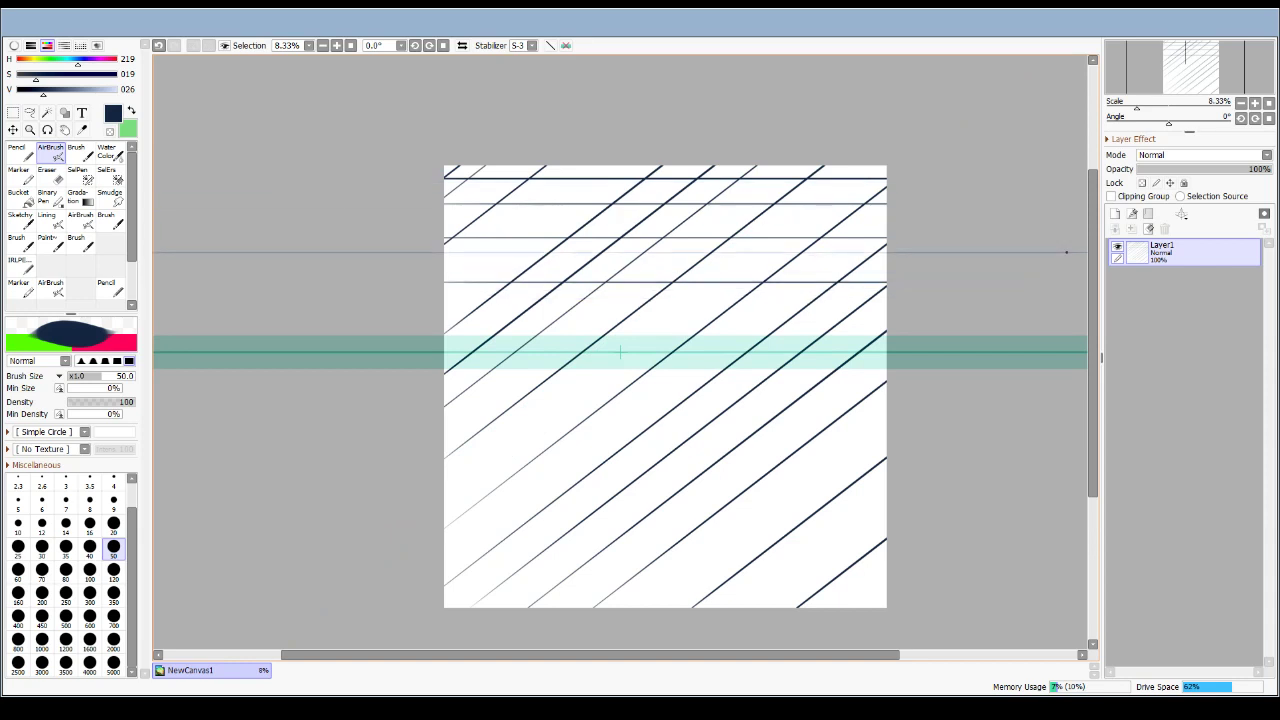
Clear Layer1 and use the concentric circle ruler to draw three small circles at its center and one large outer circle.
click(1149, 229)
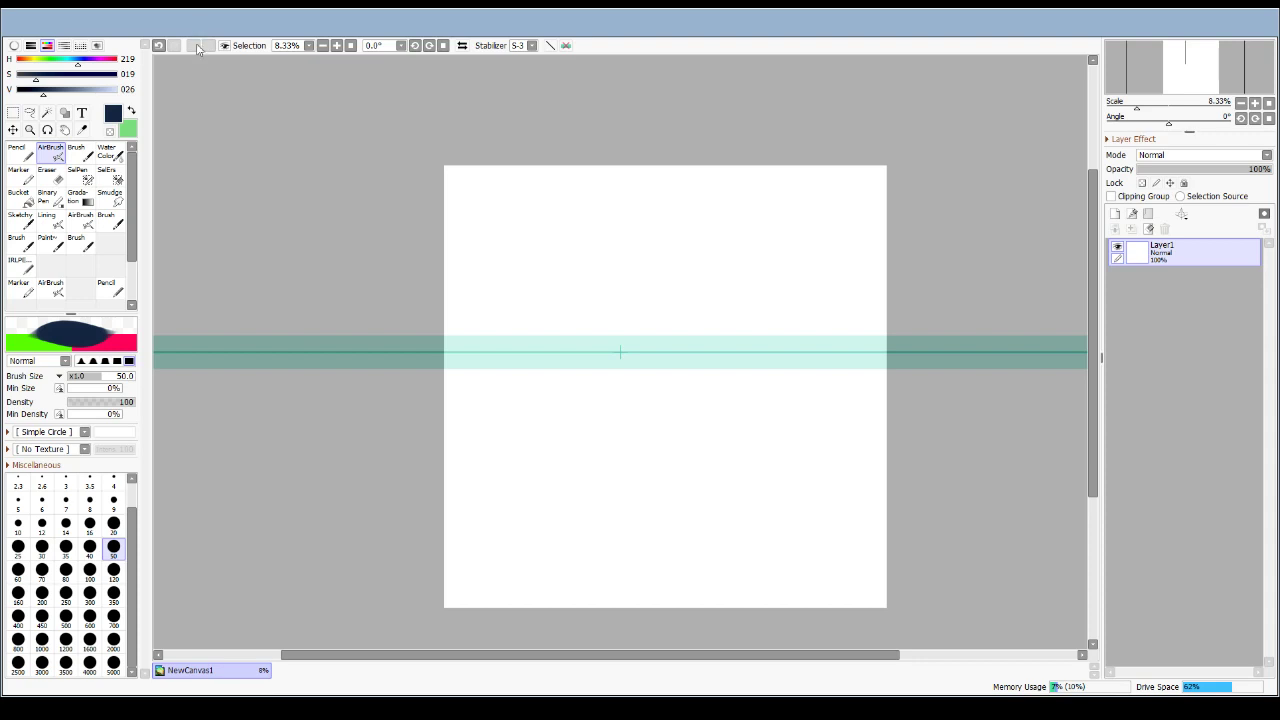
click(236, 120)
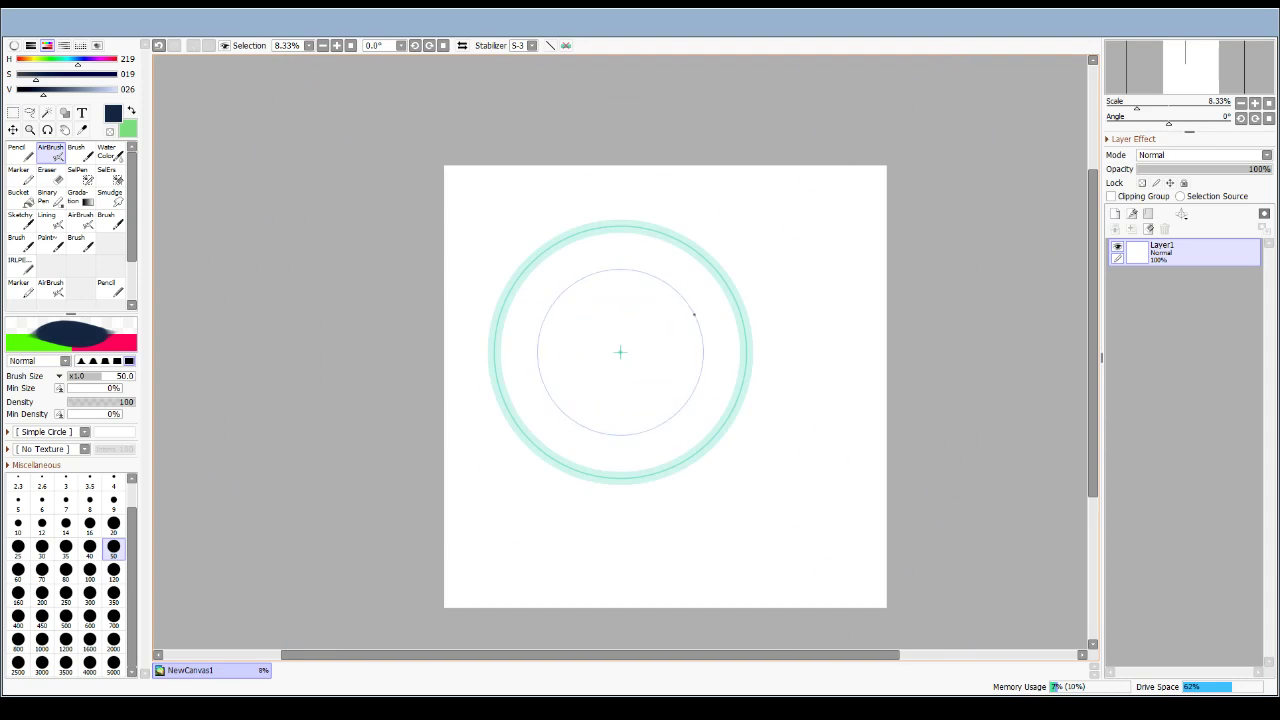
click(1243, 103)
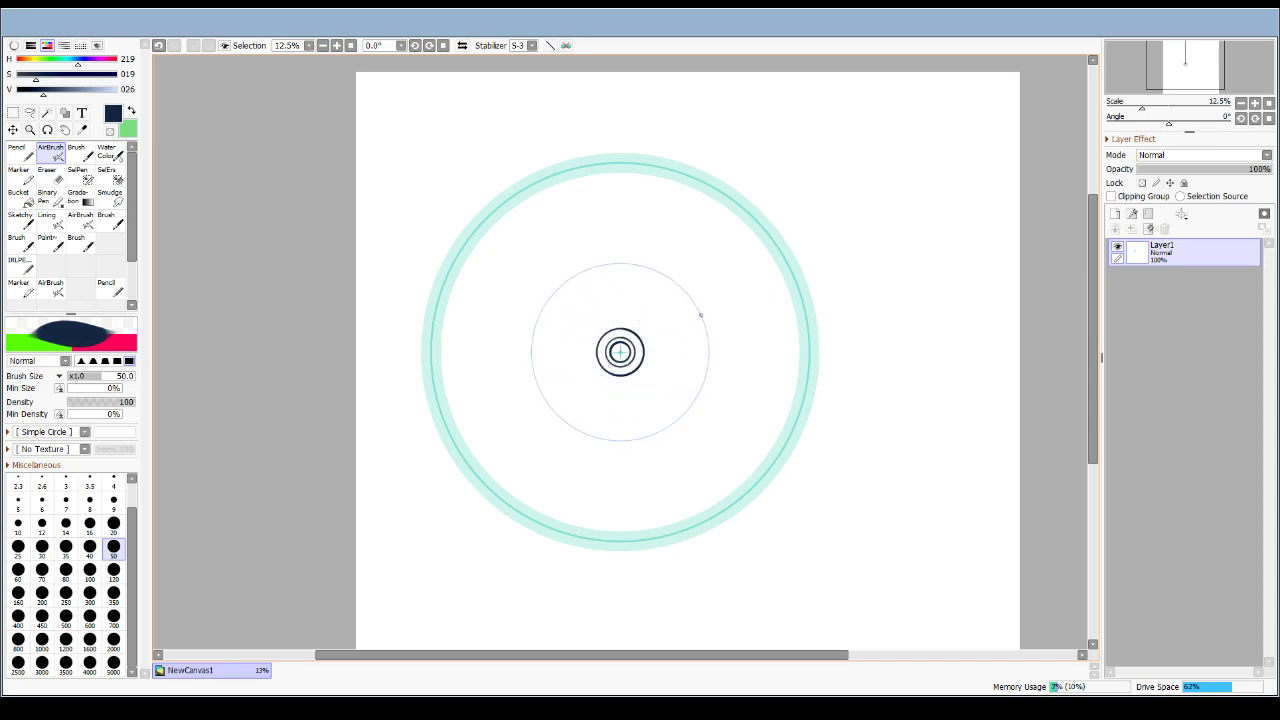
mouse_move(877, 283)
mouse_down()
mouse_move(447, 147)
mouse_move(750, 585)
mouse_move(878, 286)
mouse_up()
Move the concentric circle ruler down and to the right, and pull its four corners inward to distort it into a flat ellipse.
key(ctrl)
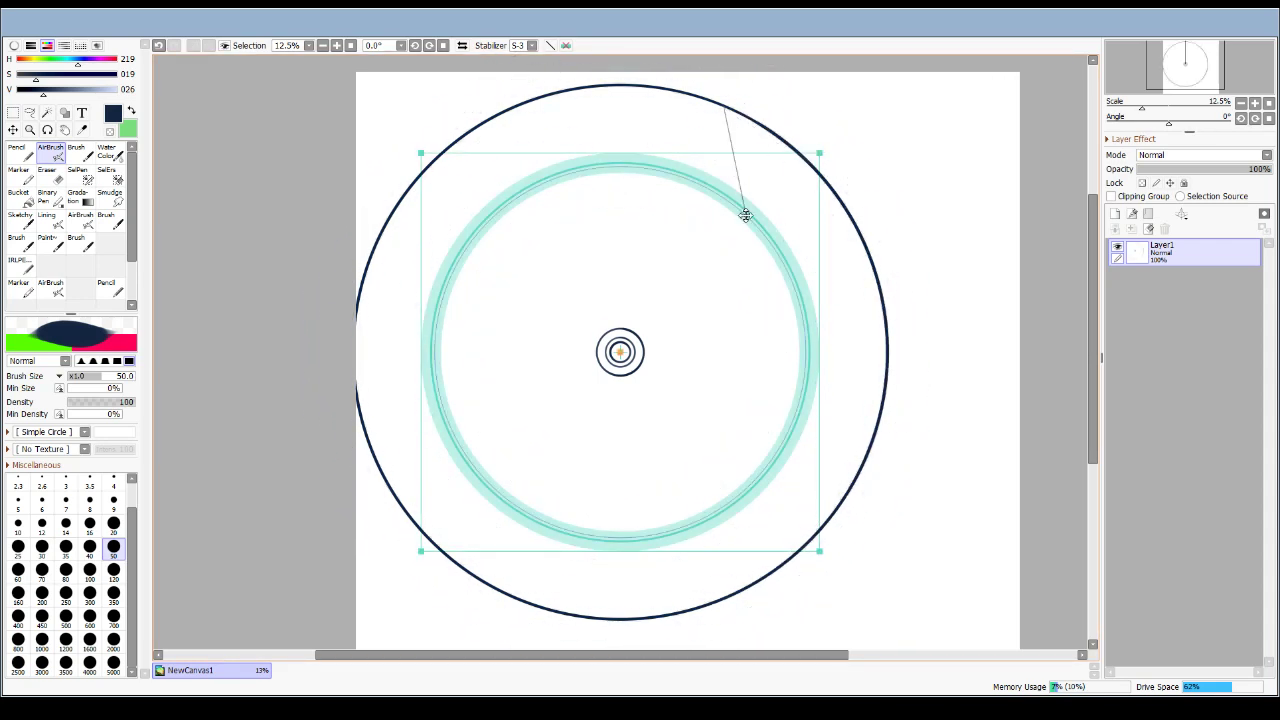
drag(621, 352, 677, 393)
drag(876, 194, 752, 247)
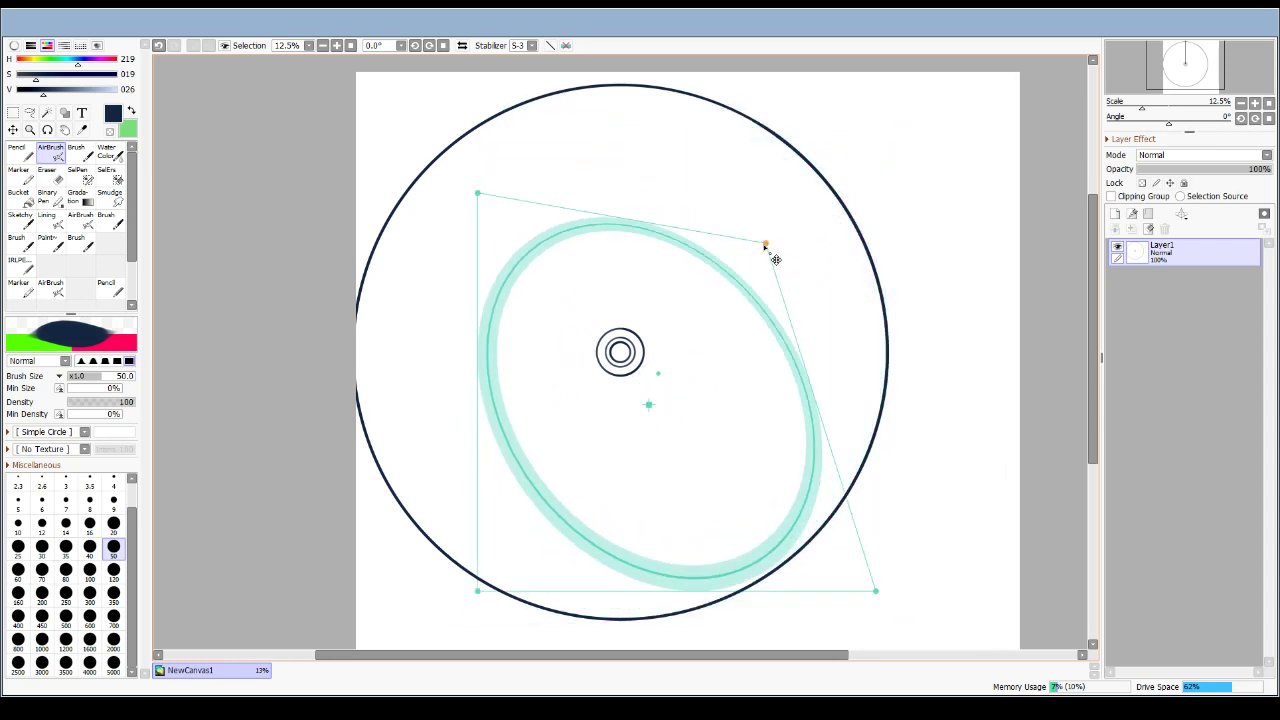
drag(480, 196, 574, 246)
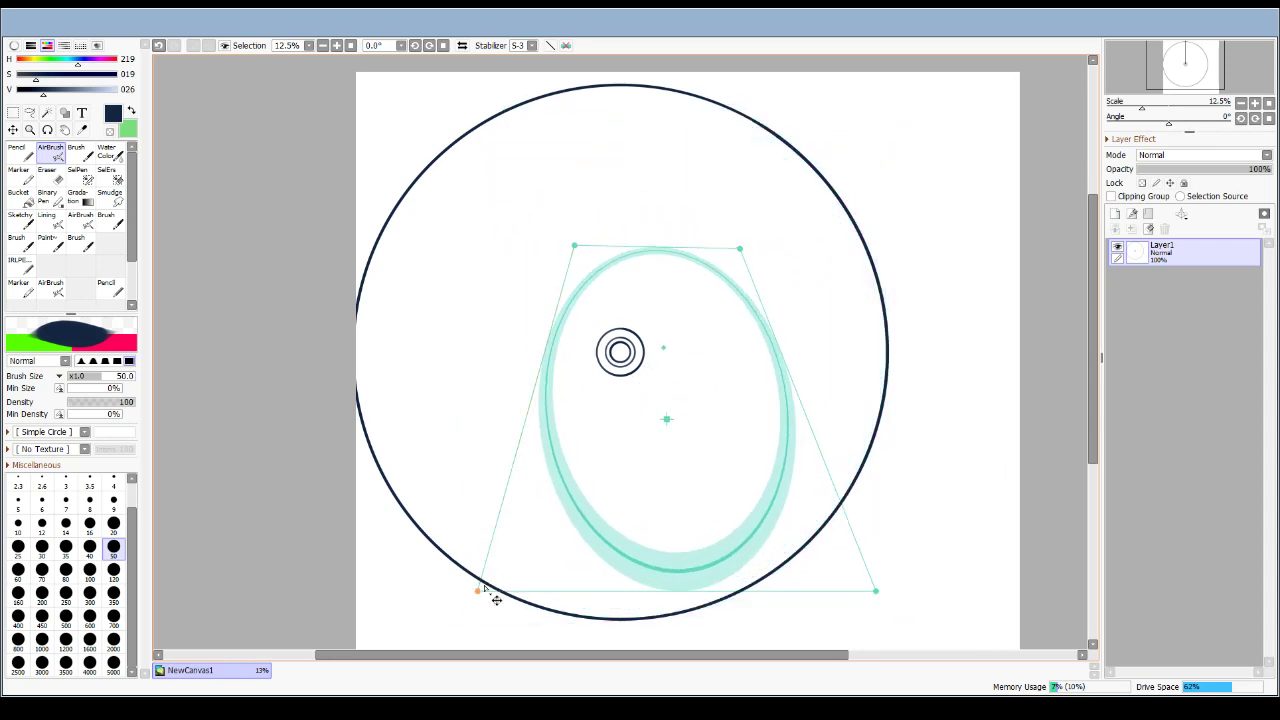
drag(479, 590, 430, 395)
drag(876, 593, 806, 480)
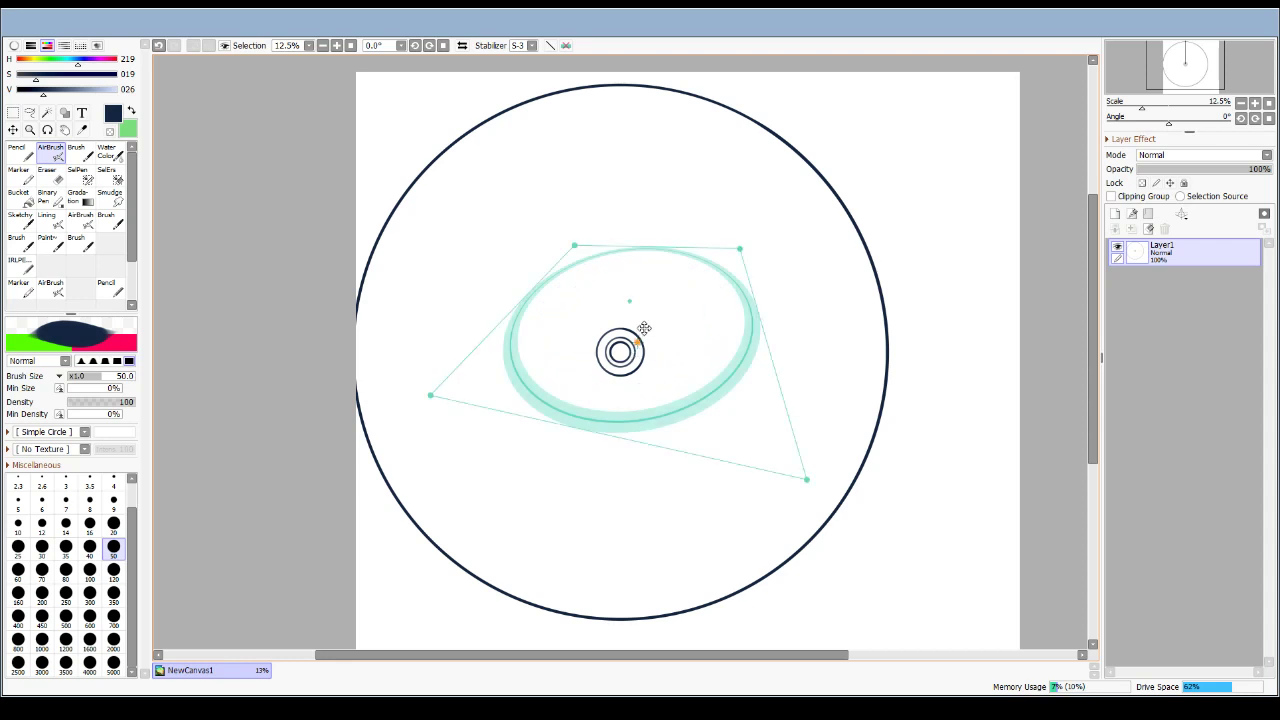
Shift the distorted ruler's center onto the small circles and draw one wide, tilted ellipse around them.
drag(630, 305, 621, 340)
drag(553, 455, 630, 459)
drag(625, 284, 545, 452)
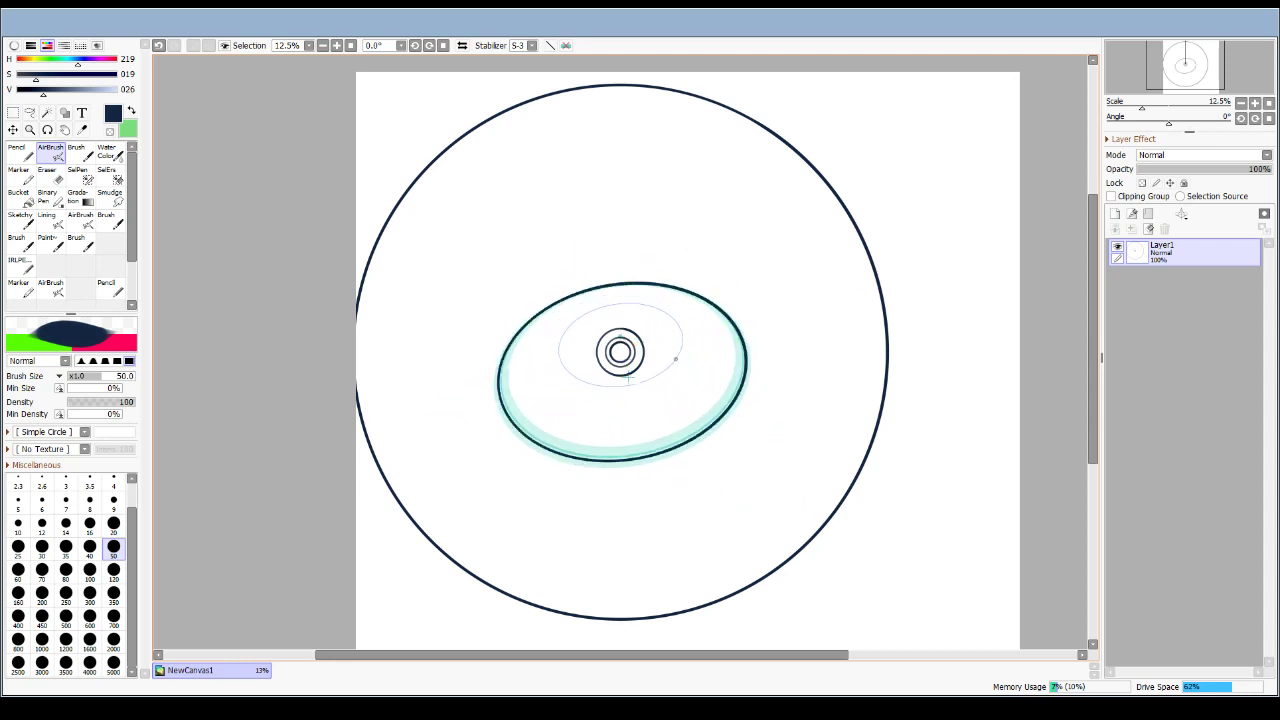
Reshape the concentric ruler into a smaller, more tilted ellipse and draw two small ellipses inside the wide one.
key(ctrl)
key(ctrl)
drag(683, 359, 680, 364)
key(ctrl)
key(ctrl)
drag(726, 288, 643, 326)
key(ctrl)
drag(553, 391, 622, 376)
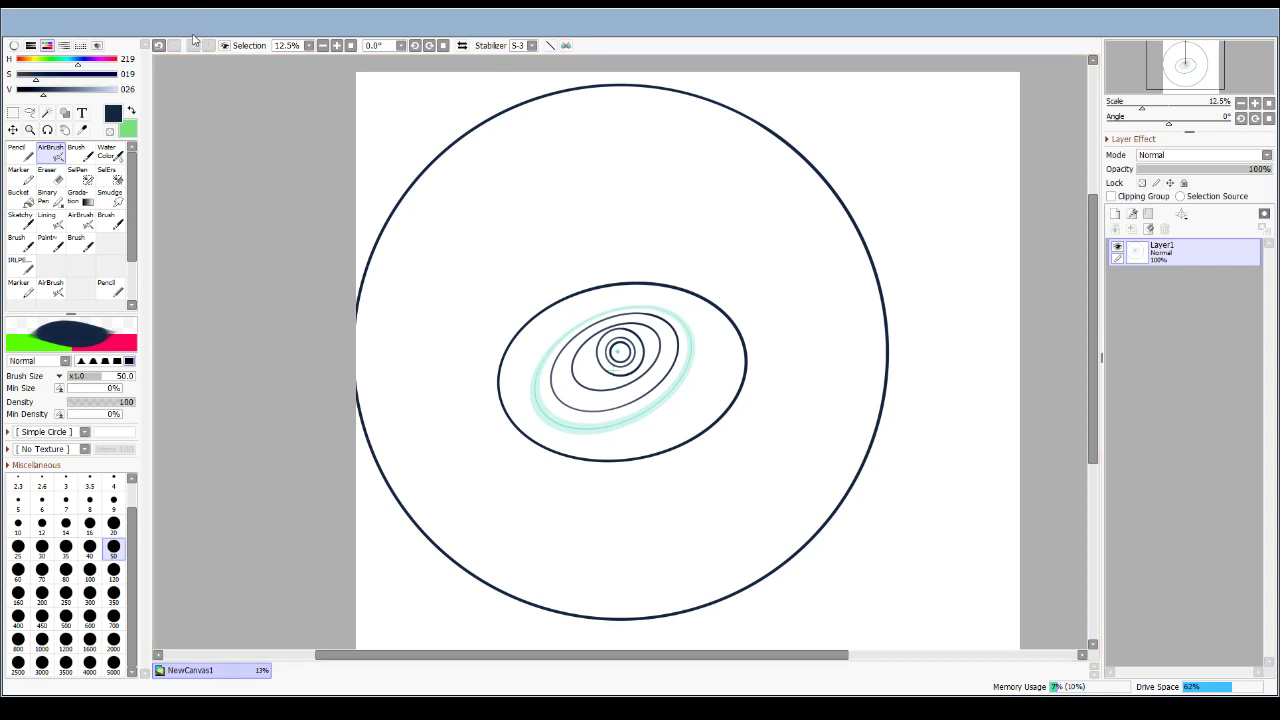
Clear Layer1, reset the concentric circle ruler to its default shape, and switch to the radial line ruler.
click(1150, 230)
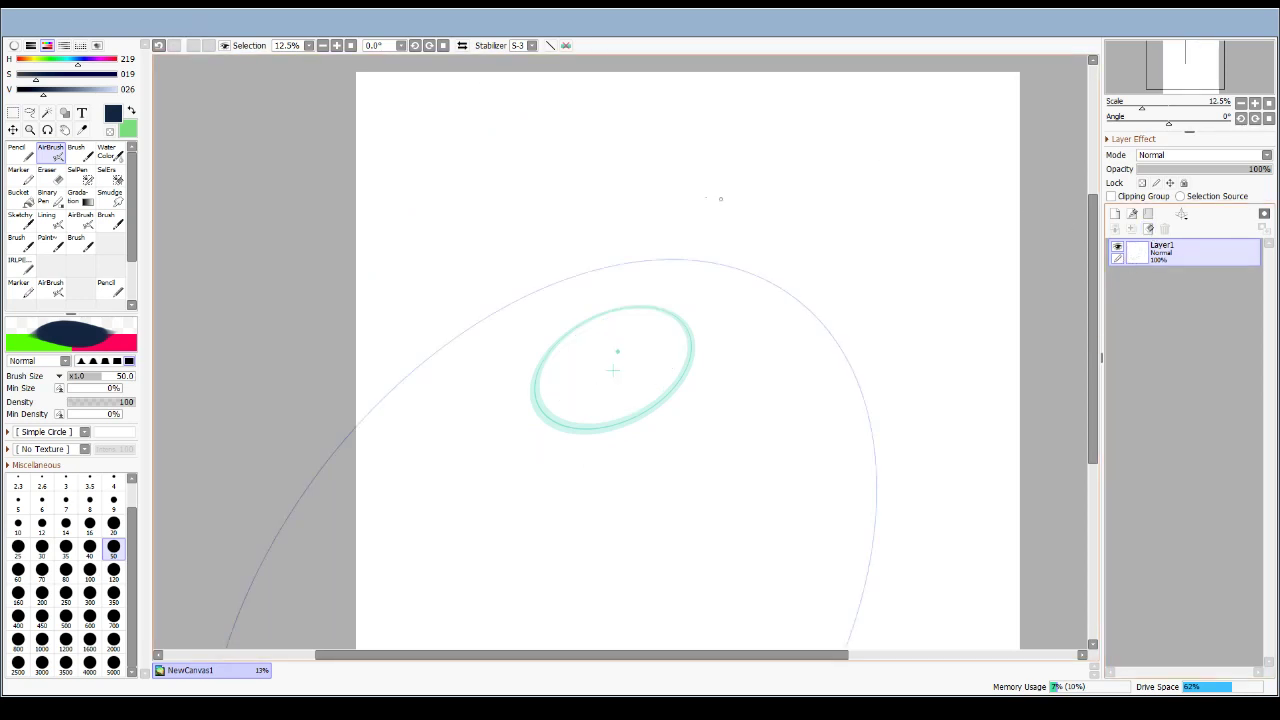
click(221, 154)
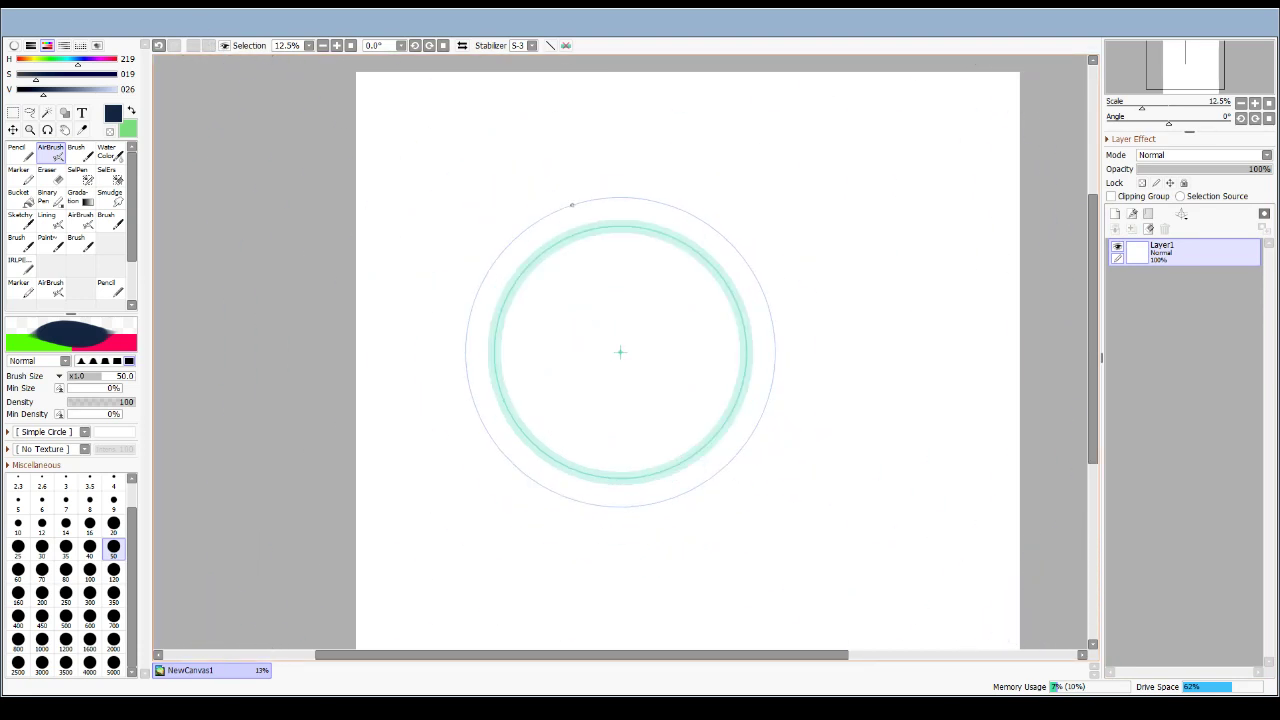
click(227, 139)
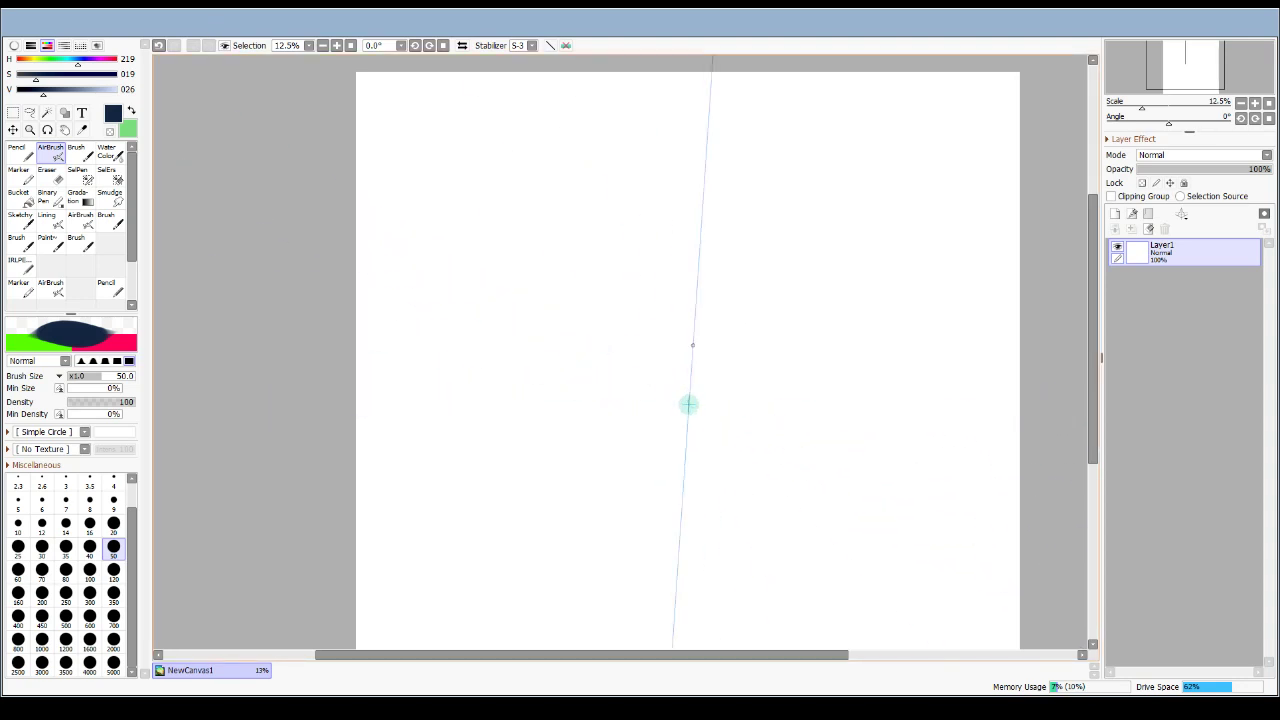
Place the radial ruler's point near the top middle of the canvas and draw lines from it to both bottom corners.
mouse_move(692, 347)
mouse_down()
mouse_move(677, 429)
mouse_move(722, 360)
mouse_move(662, 353)
mouse_move(700, 364)
mouse_up()
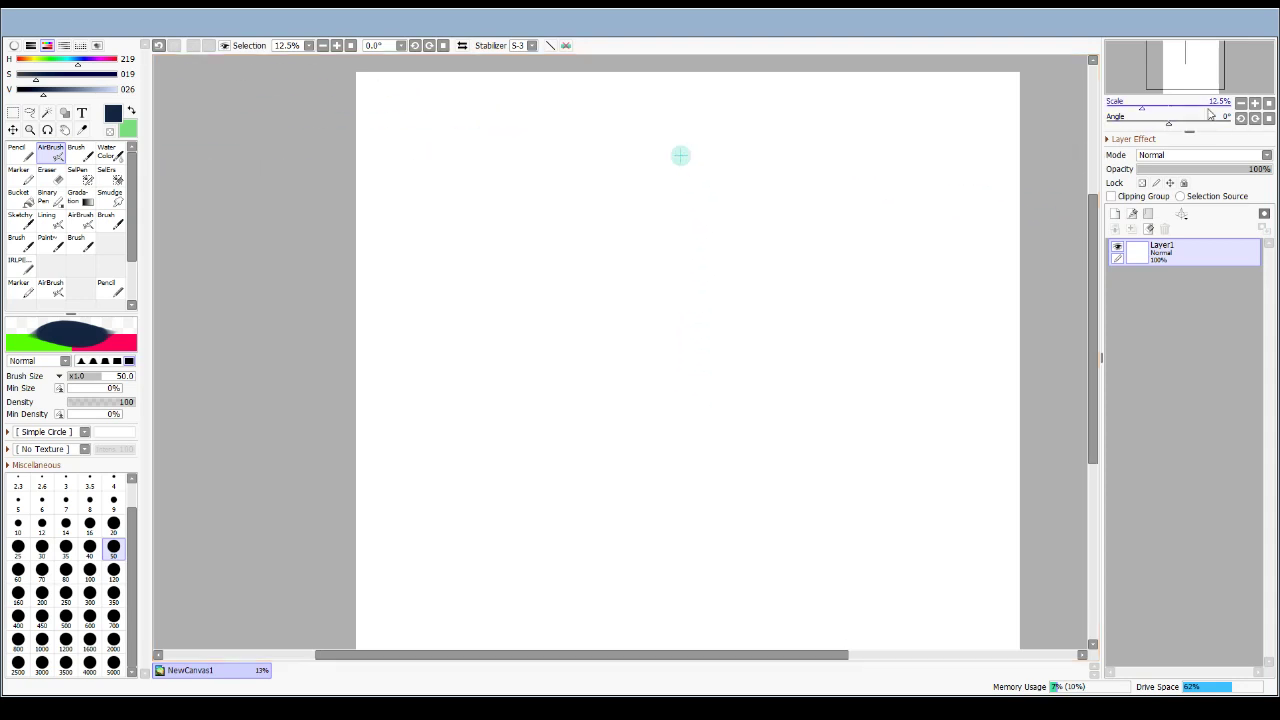
click(1240, 104)
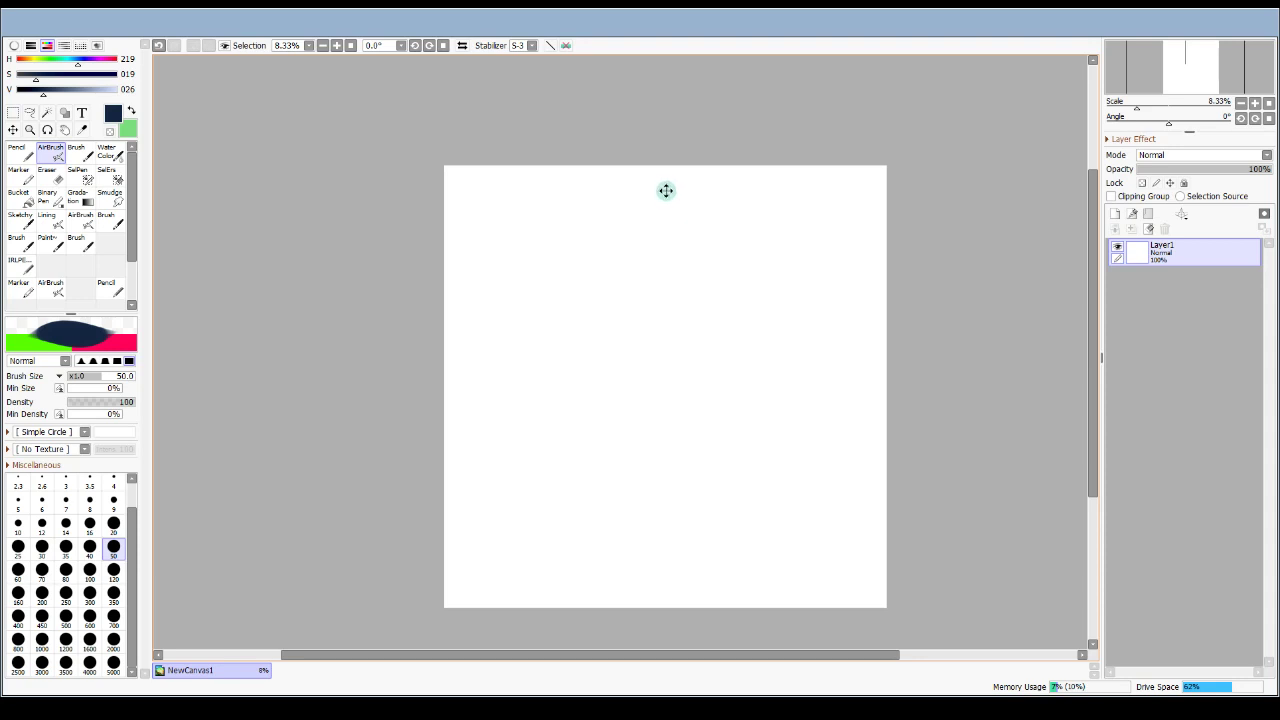
drag(666, 194, 642, 232)
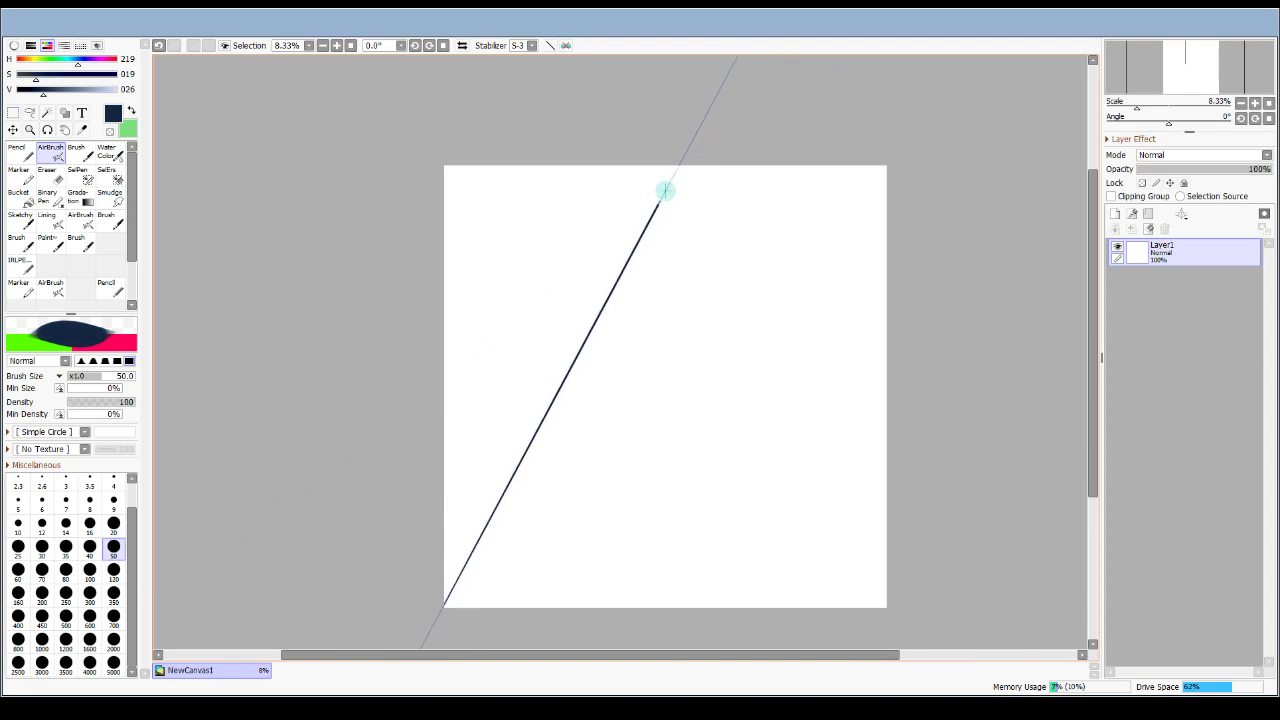
drag(862, 312, 756, 403)
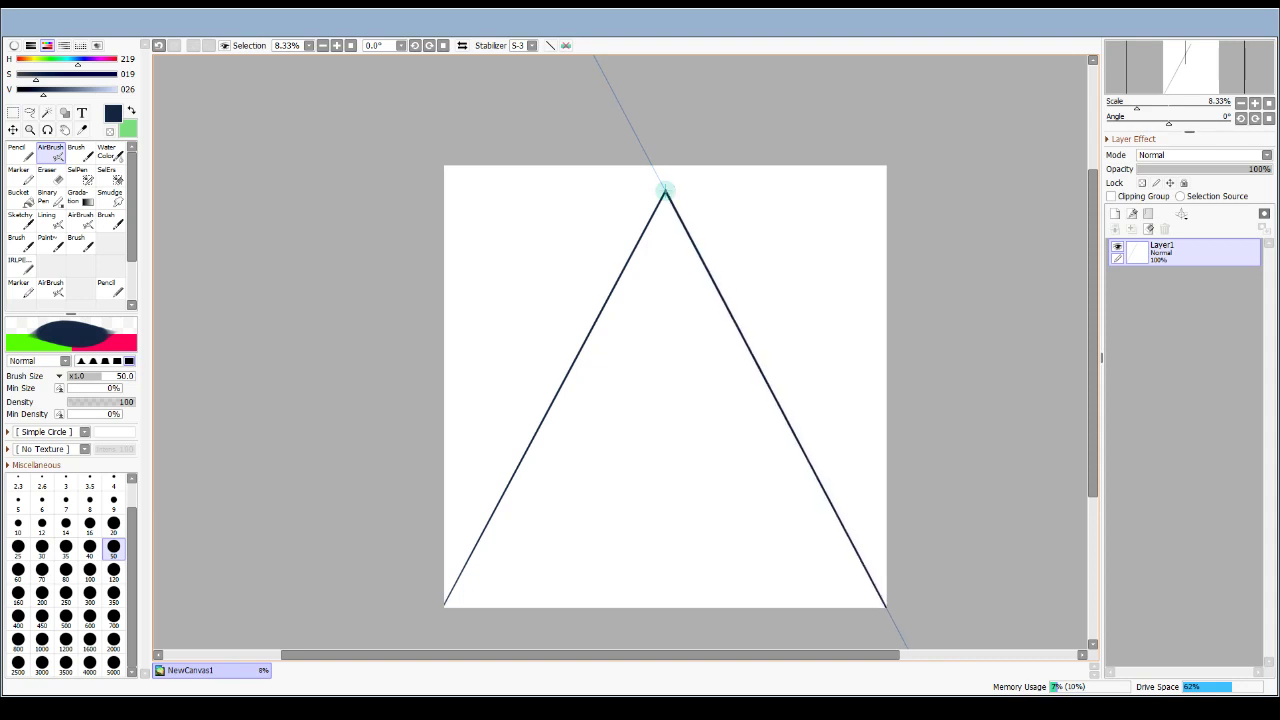
Draw two shallow crossing lines through the radial ruler's point, reaching the upper left and right edges of the canvas.
drag(680, 197, 521, 324)
drag(520, 175, 526, 247)
drag(665, 190, 440, 284)
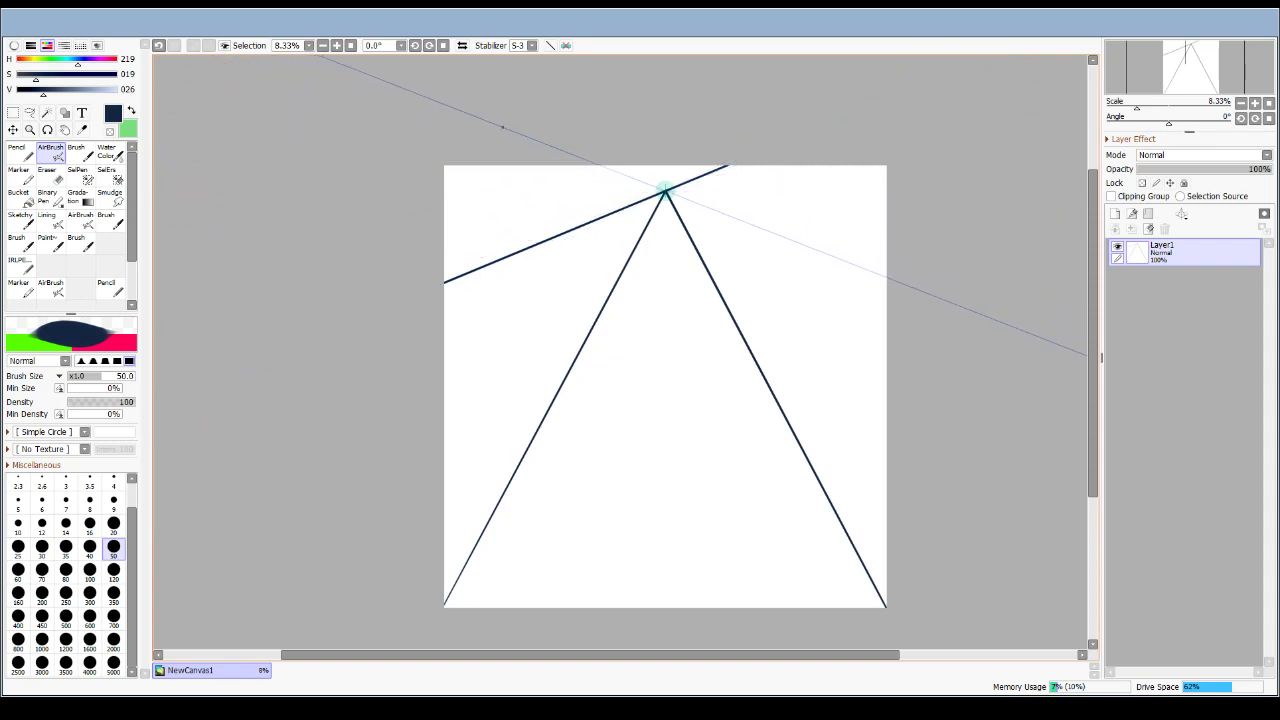
drag(1041, 338, 753, 316)
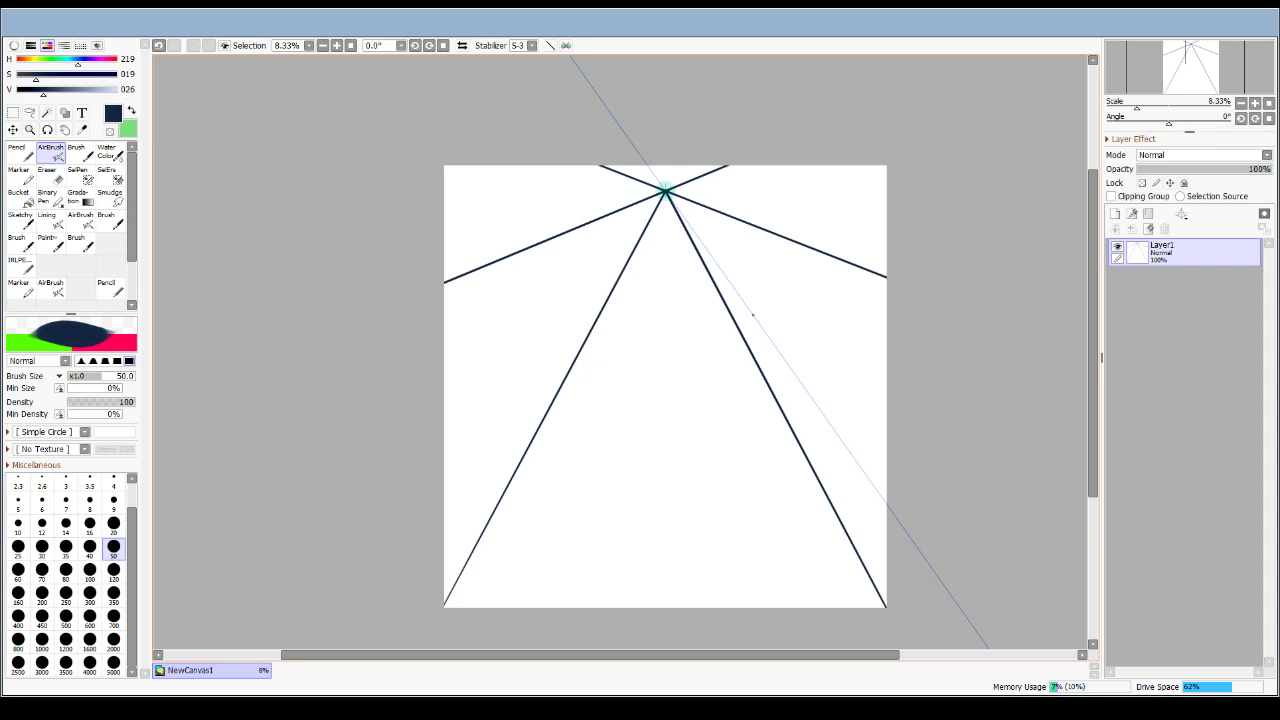
Move the radial ruler's point down between the two steep lines and draw a horizontal line through it across the canvas.
drag(753, 314, 700, 350)
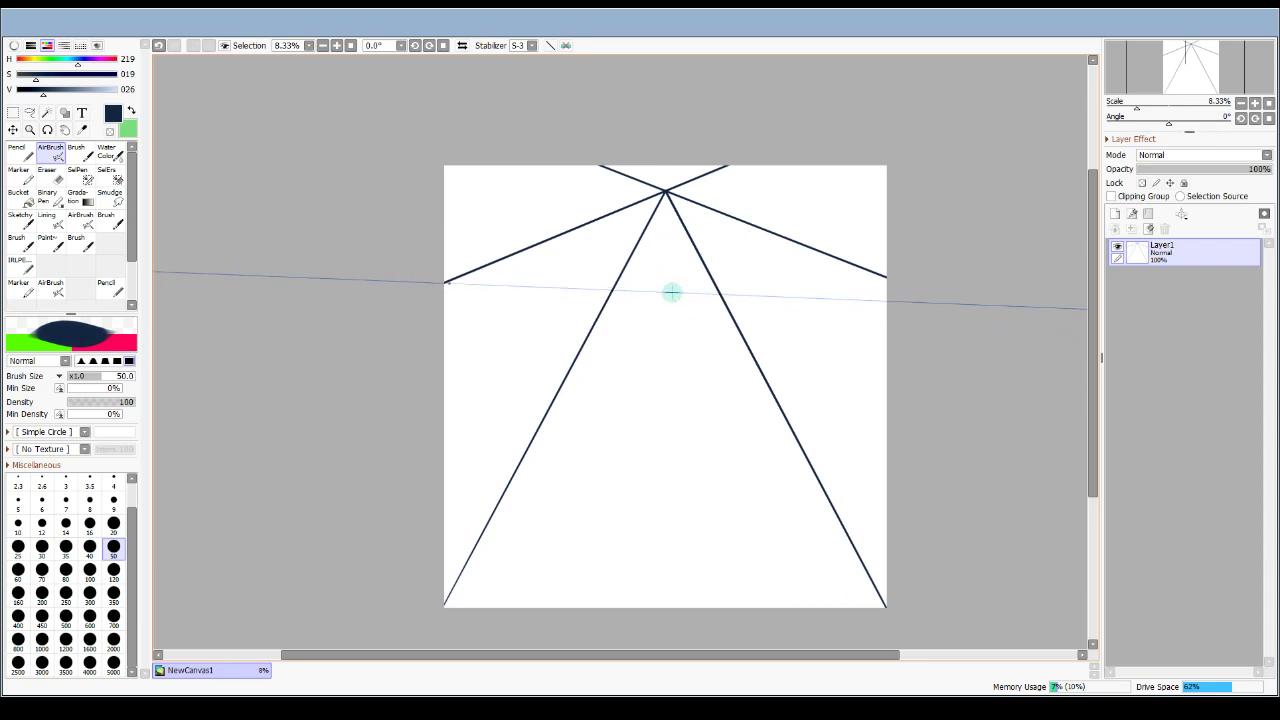
drag(677, 303, 675, 301)
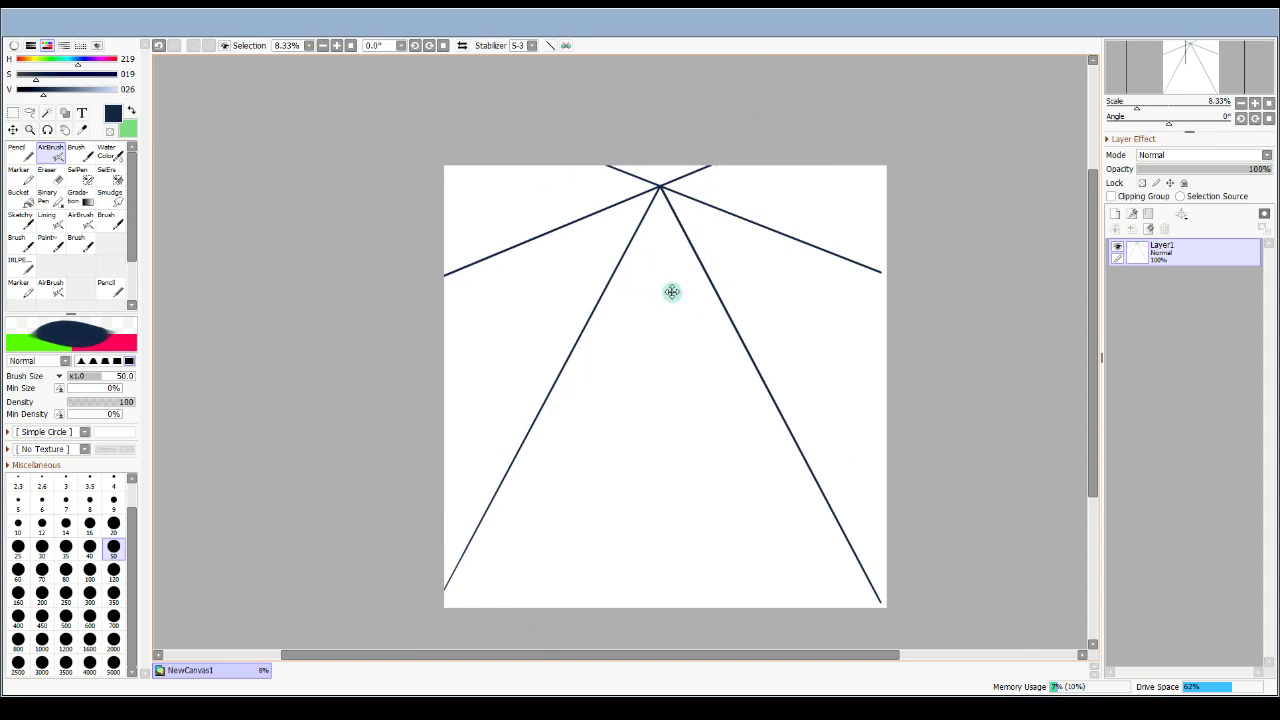
drag(667, 289, 1092, 335)
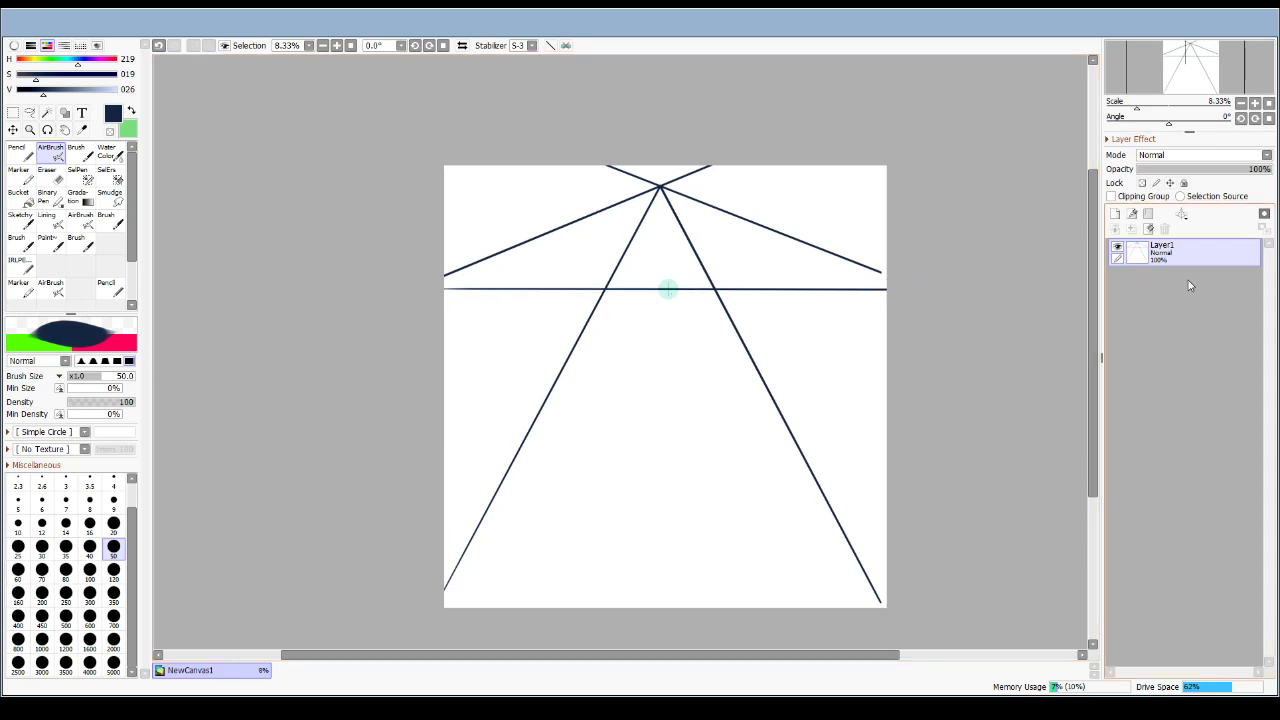
Clear the lines from Layer1, then reset the radial line ruler and turn it off.
click(1149, 229)
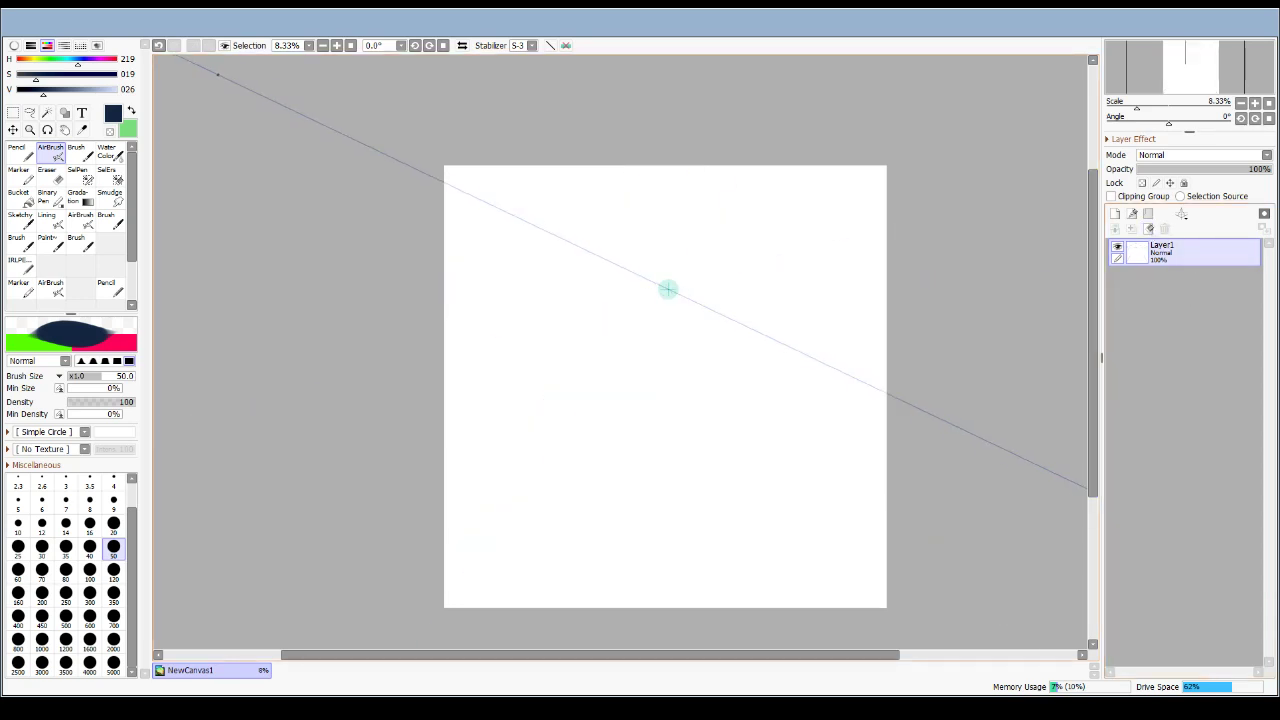
click(219, 157)
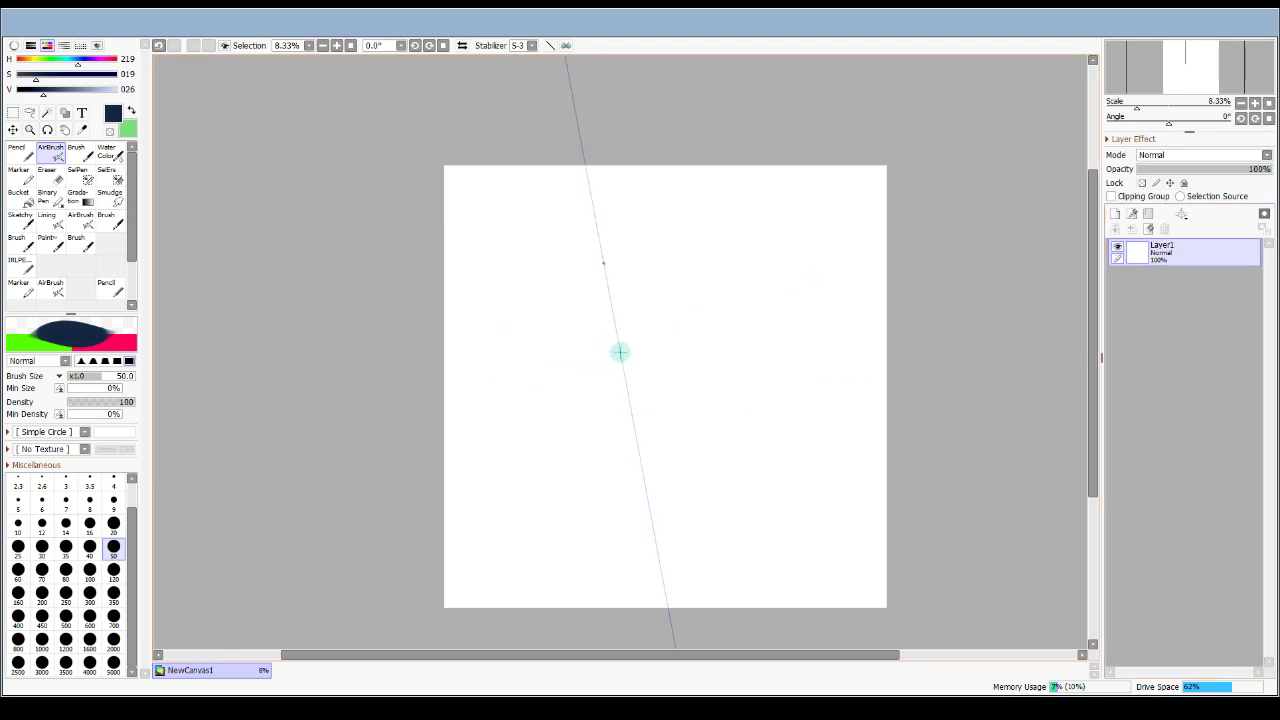
click(208, 49)
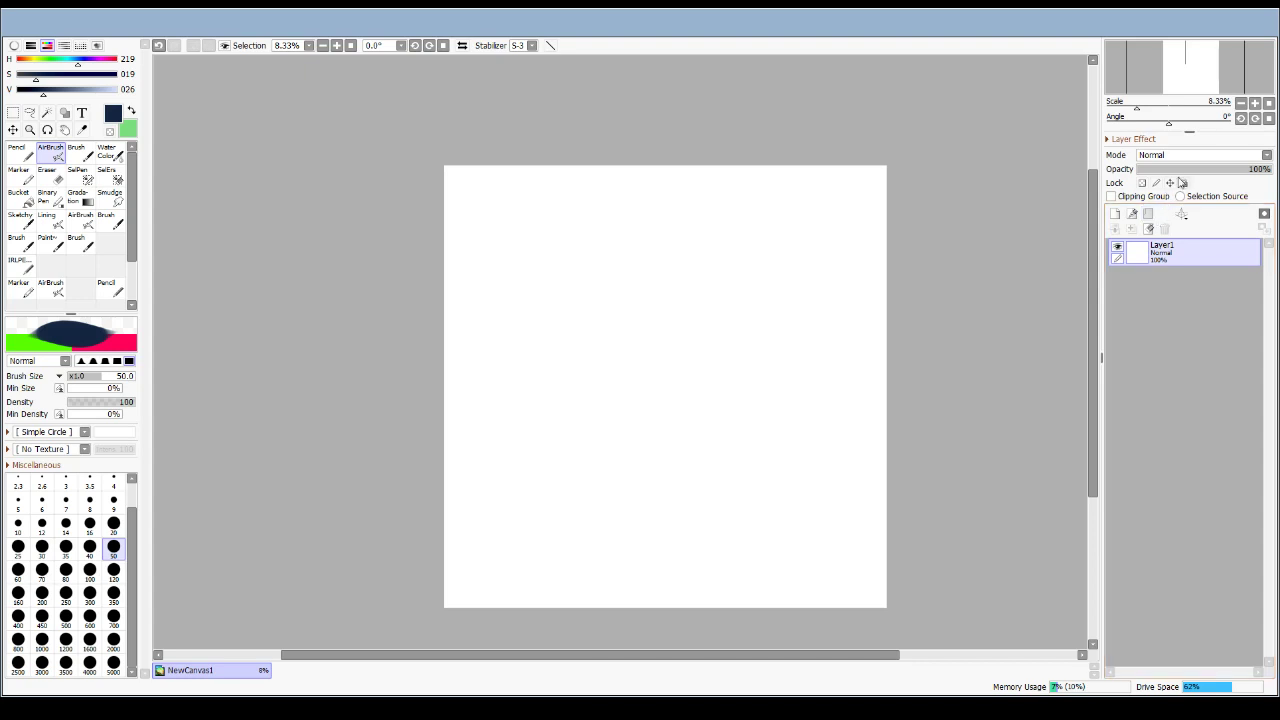
Add a perspective ruler with one vanishing point and move that point to the middle of the canvas.
click(1164, 233)
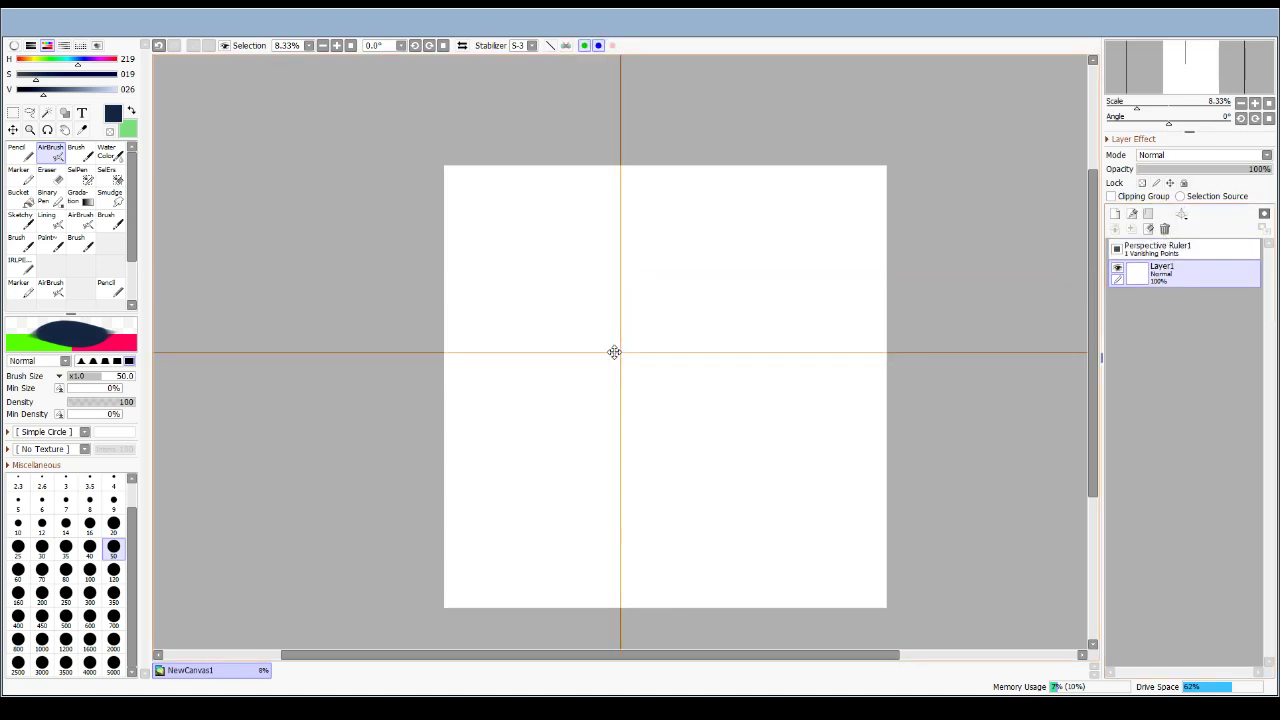
drag(618, 351, 668, 364)
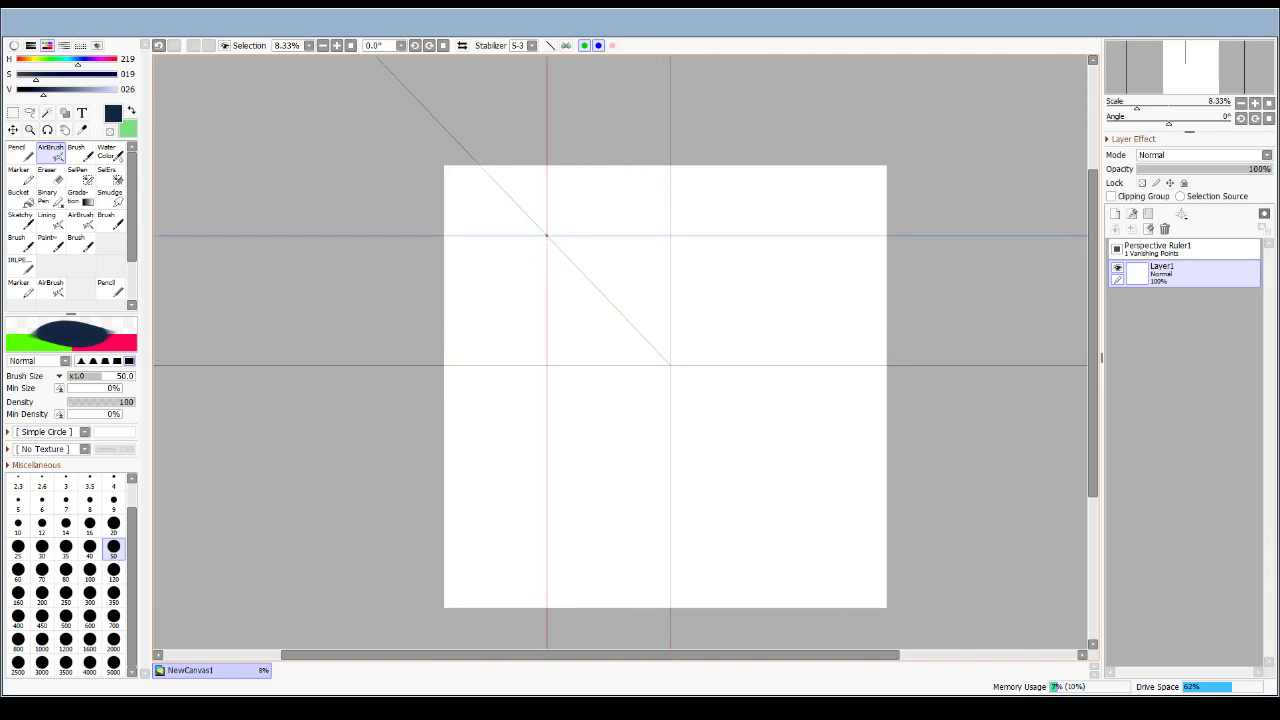
Draw two diagonals from the upper canvas corners and one shallower line from the left edge, all through the vanishing point.
drag(445, 170, 1014, 655)
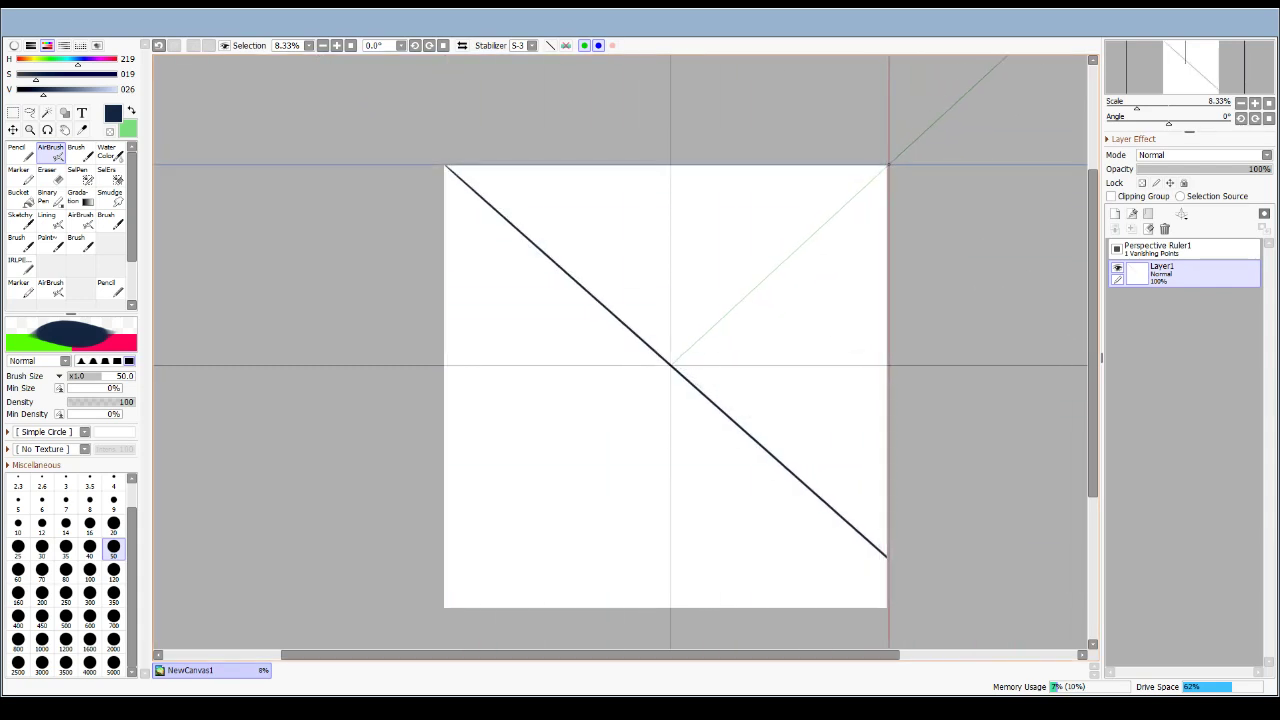
drag(886, 168, 444, 574)
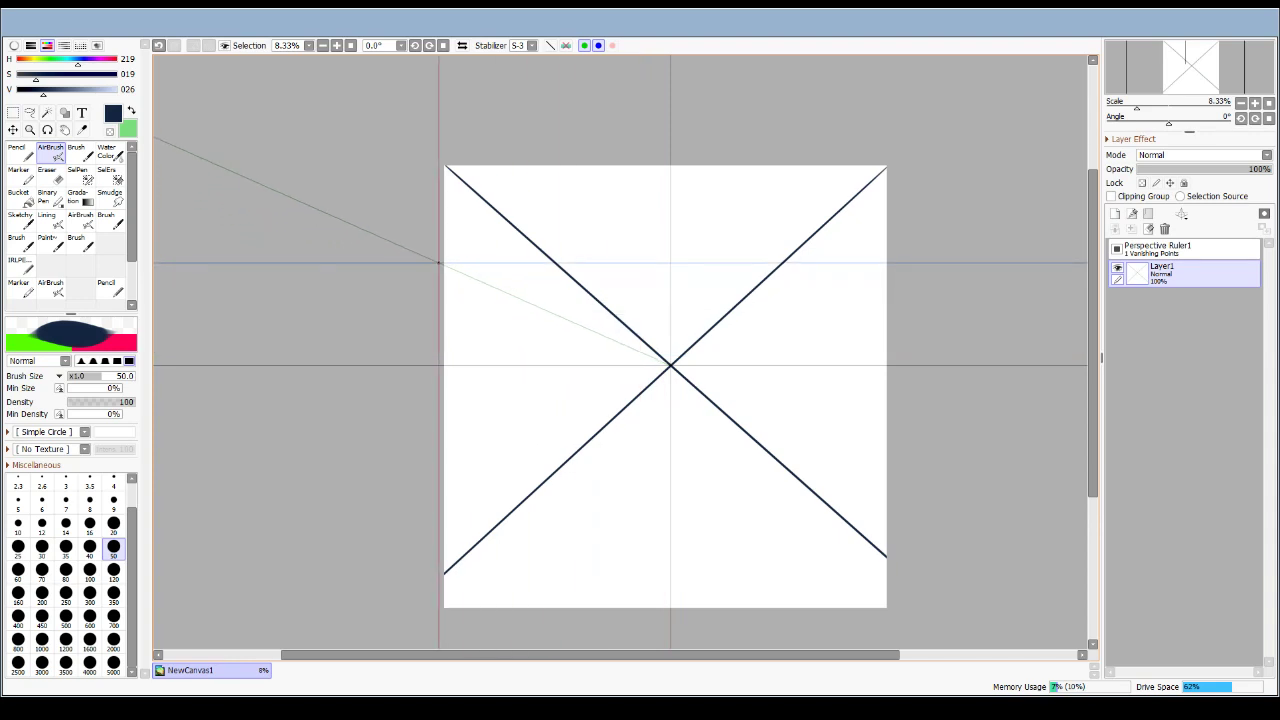
drag(444, 268, 1131, 566)
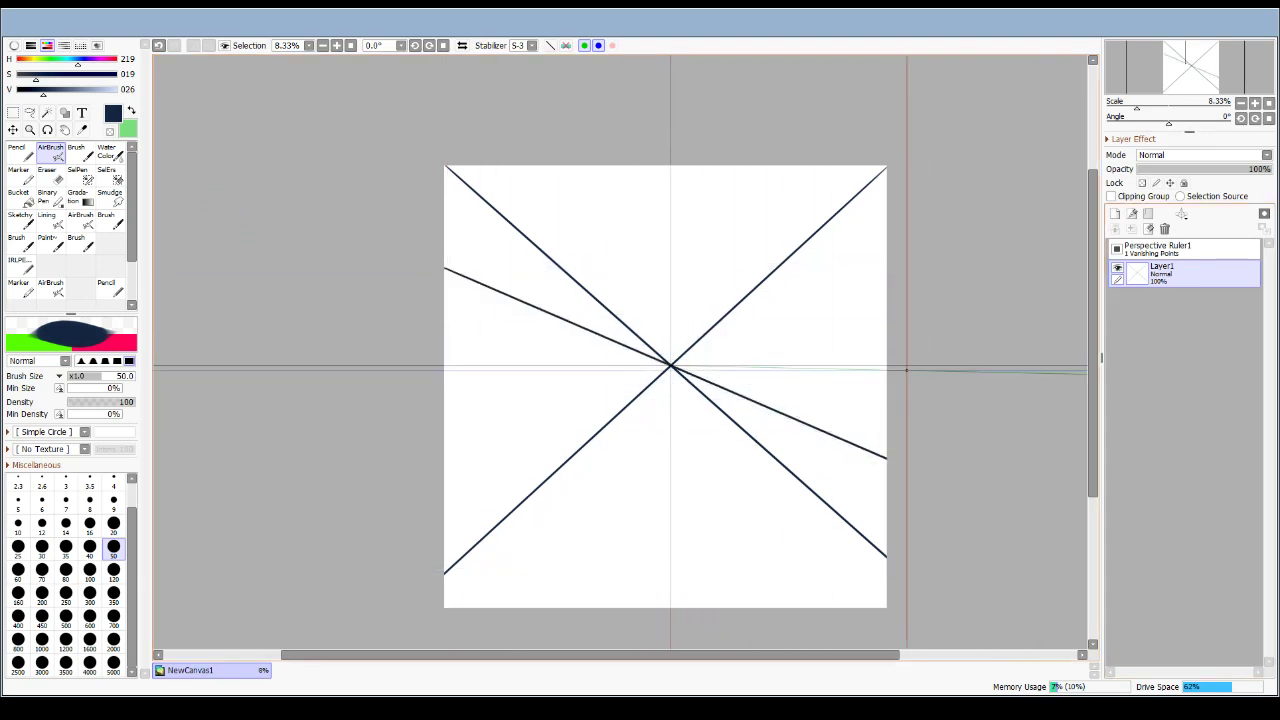
Draw a second shallow line through the vanishing point from the right canvas edge, then replace the one-point ruler with a two-vanishing-point perspective ruler.
drag(911, 275, 160, 563)
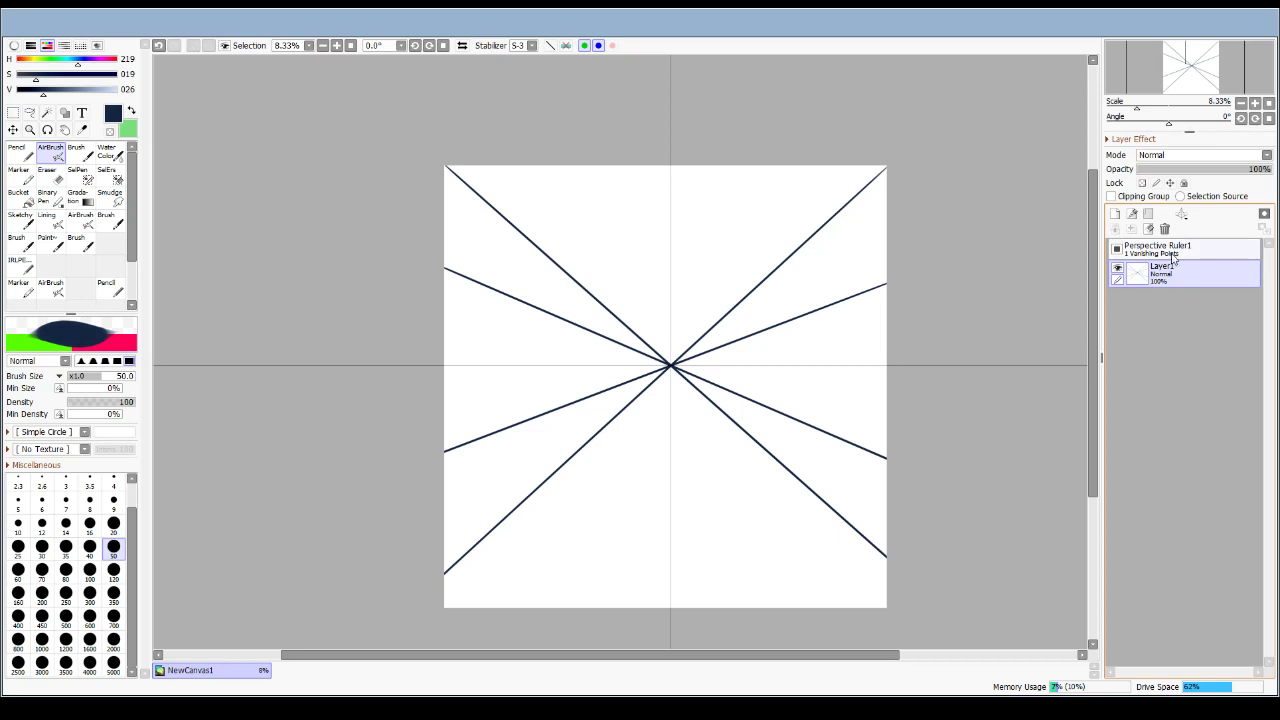
click(1117, 249)
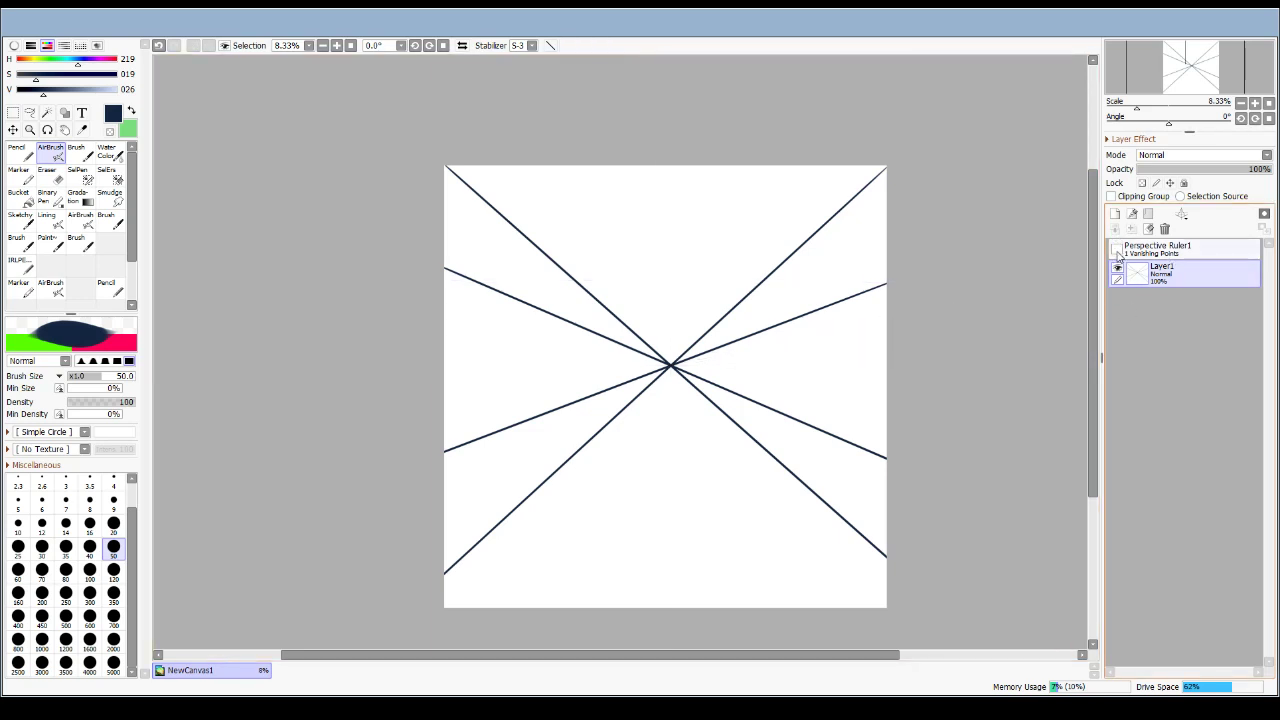
click(1163, 247)
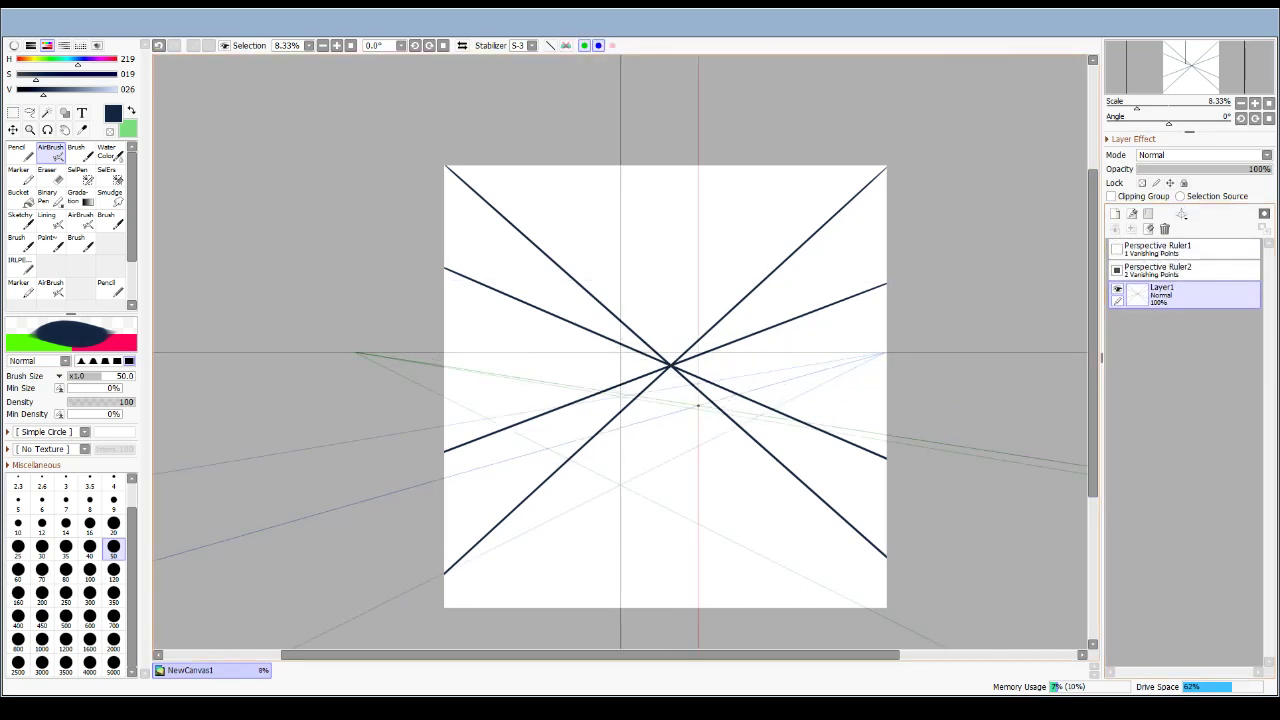
Move the two-point ruler up so its horizon crosses the upper canvas, and adjust its green, blue and shared handles to steepen the guides.
click(620, 487)
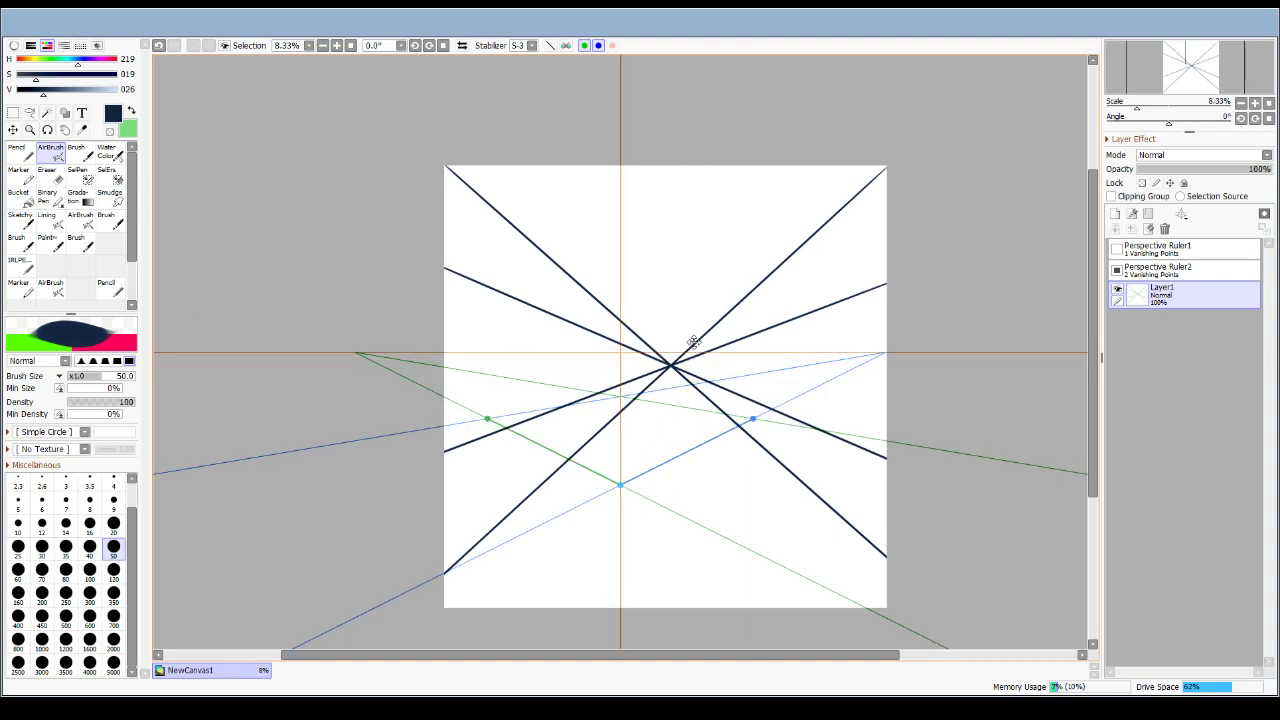
drag(682, 355, 740, 218)
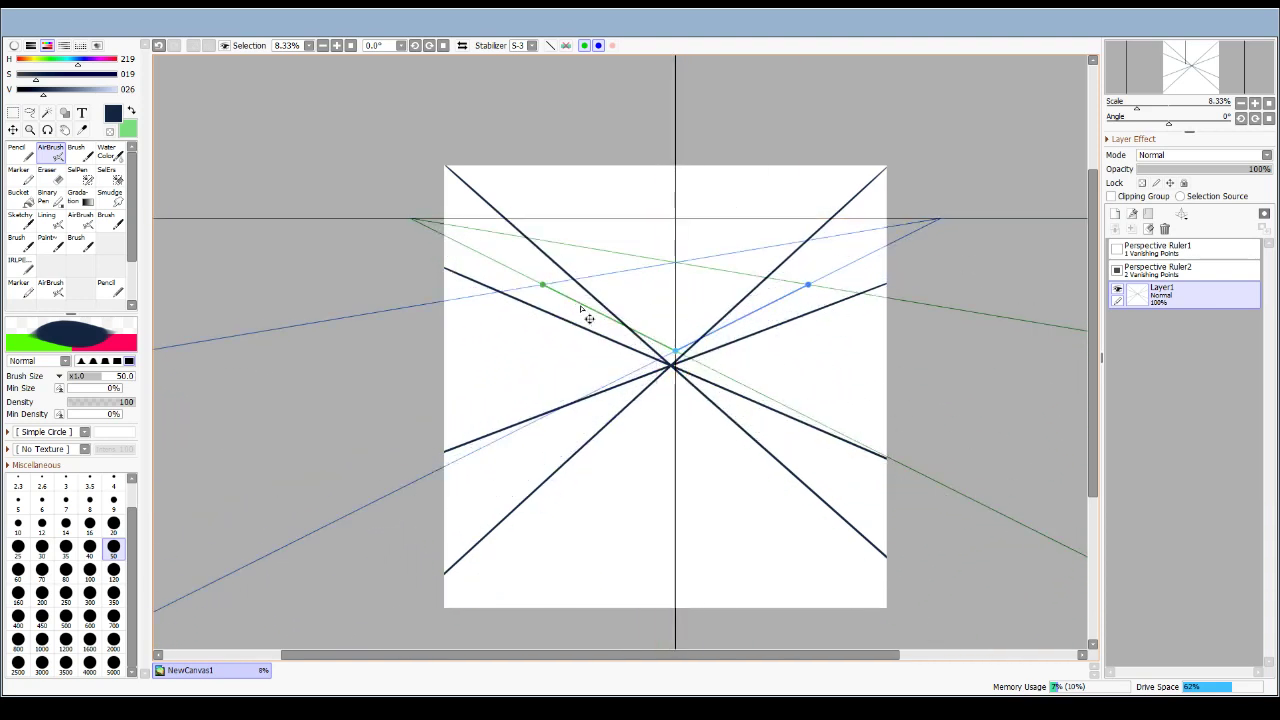
drag(545, 288, 503, 328)
drag(807, 286, 832, 306)
drag(676, 352, 662, 490)
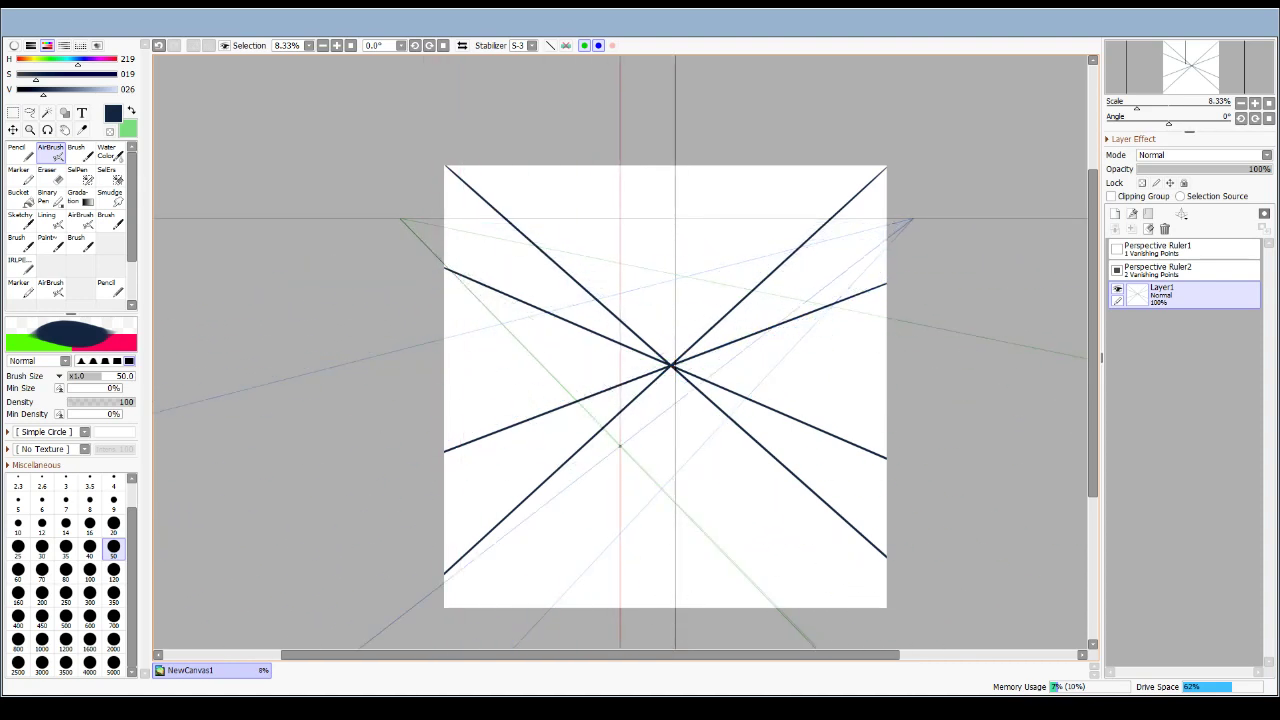
Draw one guided line across the canvas toward each of the two vanishing points, then clear Layer1.
mouse_move(401, 220)
mouse_down()
mouse_move(850, 505)
mouse_move(932, 340)
mouse_move(677, 420)
mouse_move(640, 540)
mouse_move(600, 592)
mouse_move(960, 165)
mouse_up()
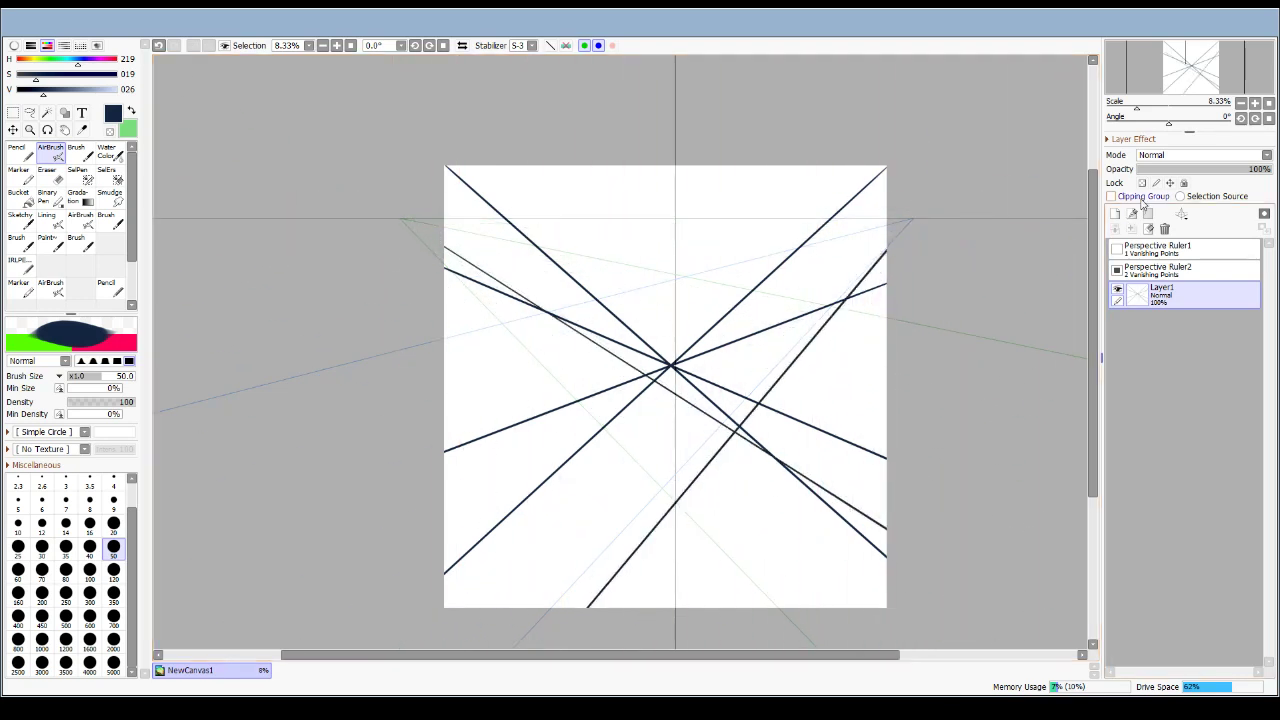
click(1149, 229)
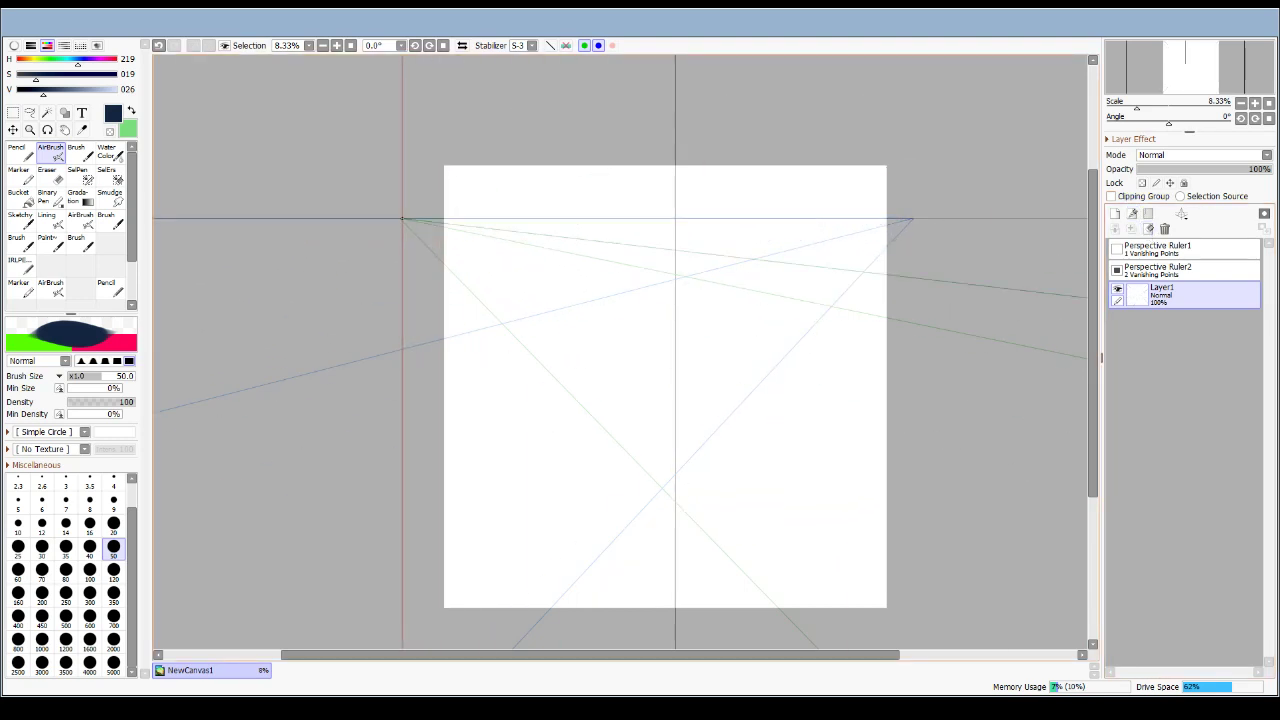
Draw a shallow and a steeper line from the left vanishing point and one line from the right vanishing point across the canvas.
drag(402, 218, 923, 261)
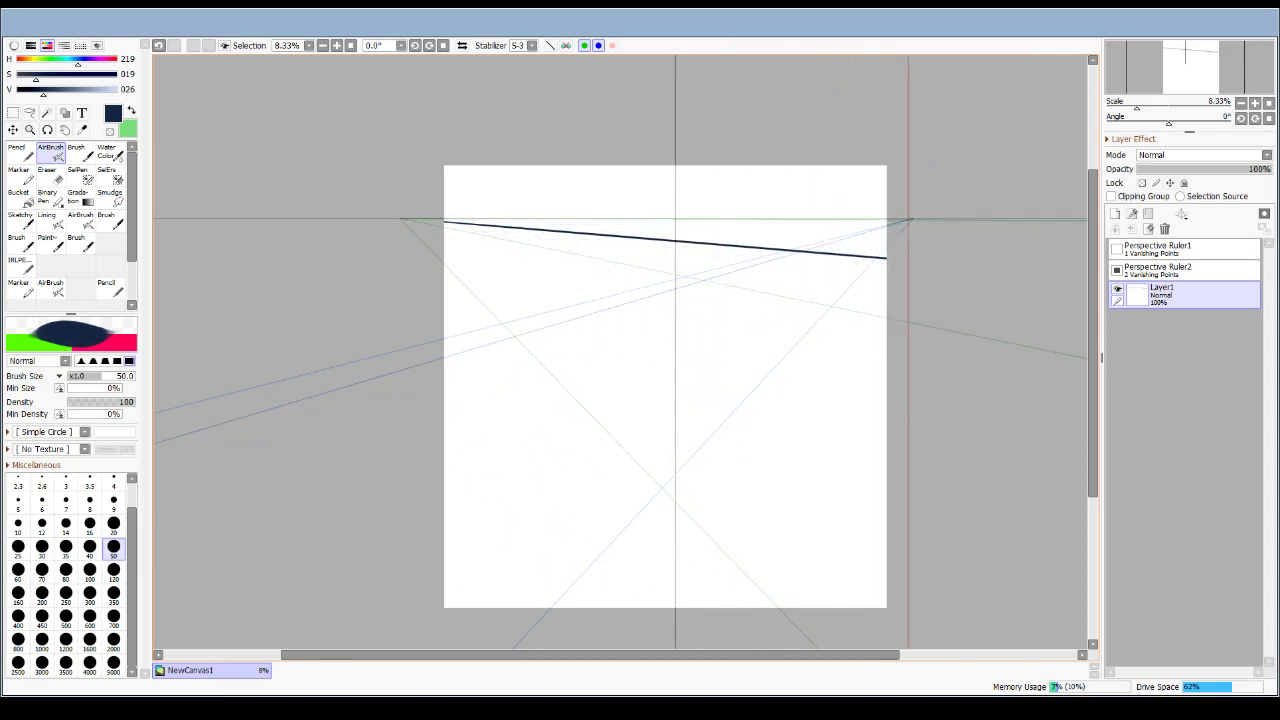
drag(884, 230, 442, 422)
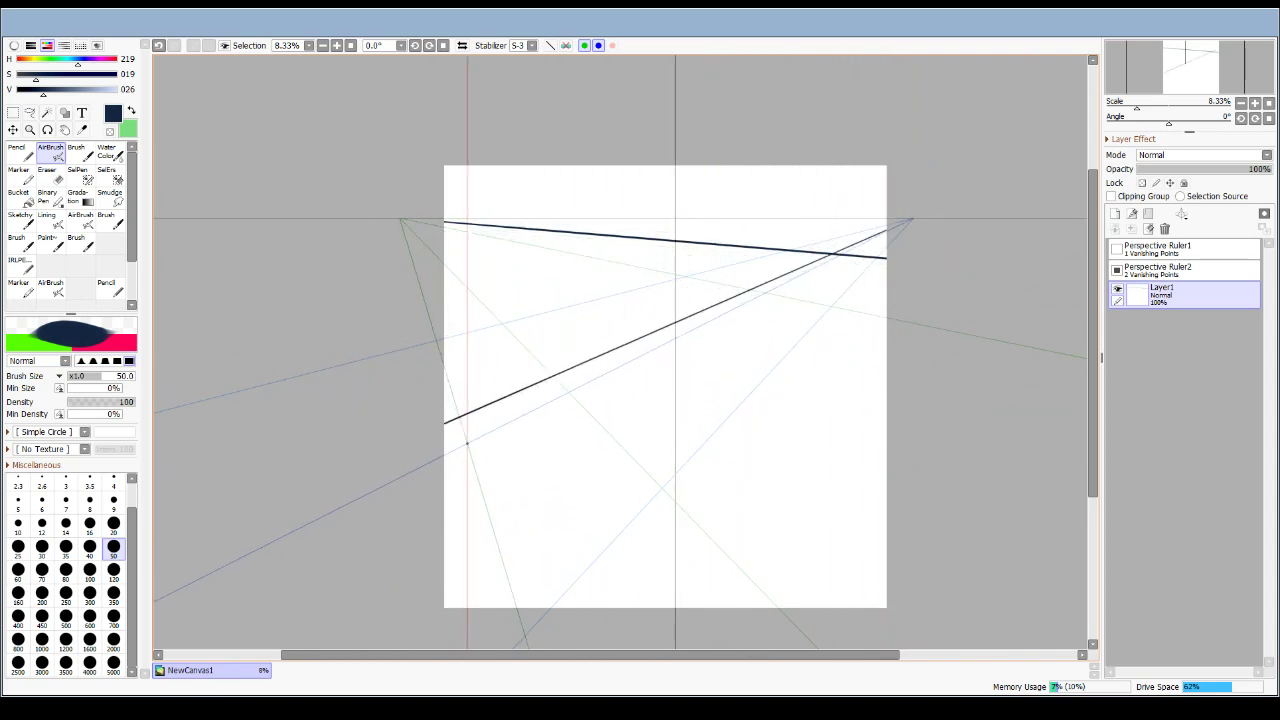
drag(748, 403, 886, 476)
drag(444, 242, 748, 403)
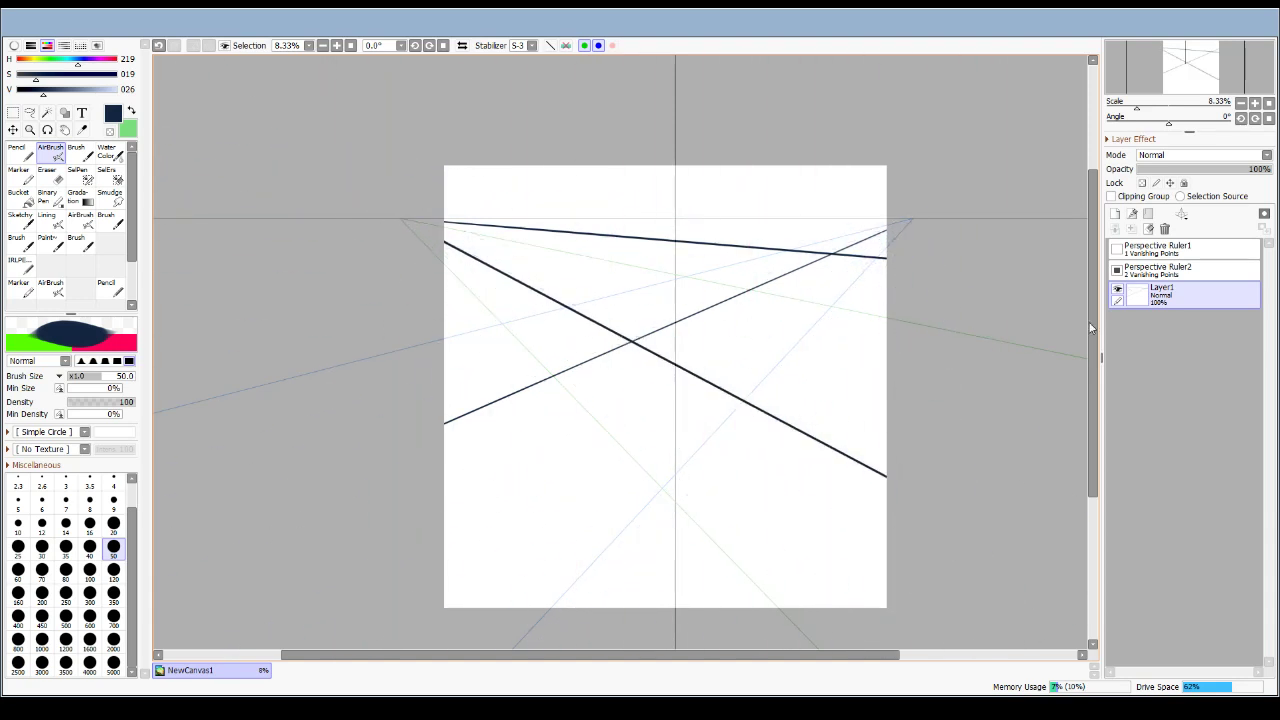
Clear the lines from Layer1 and replace the two-point ruler with a three-vanishing-point perspective ruler.
click(1149, 229)
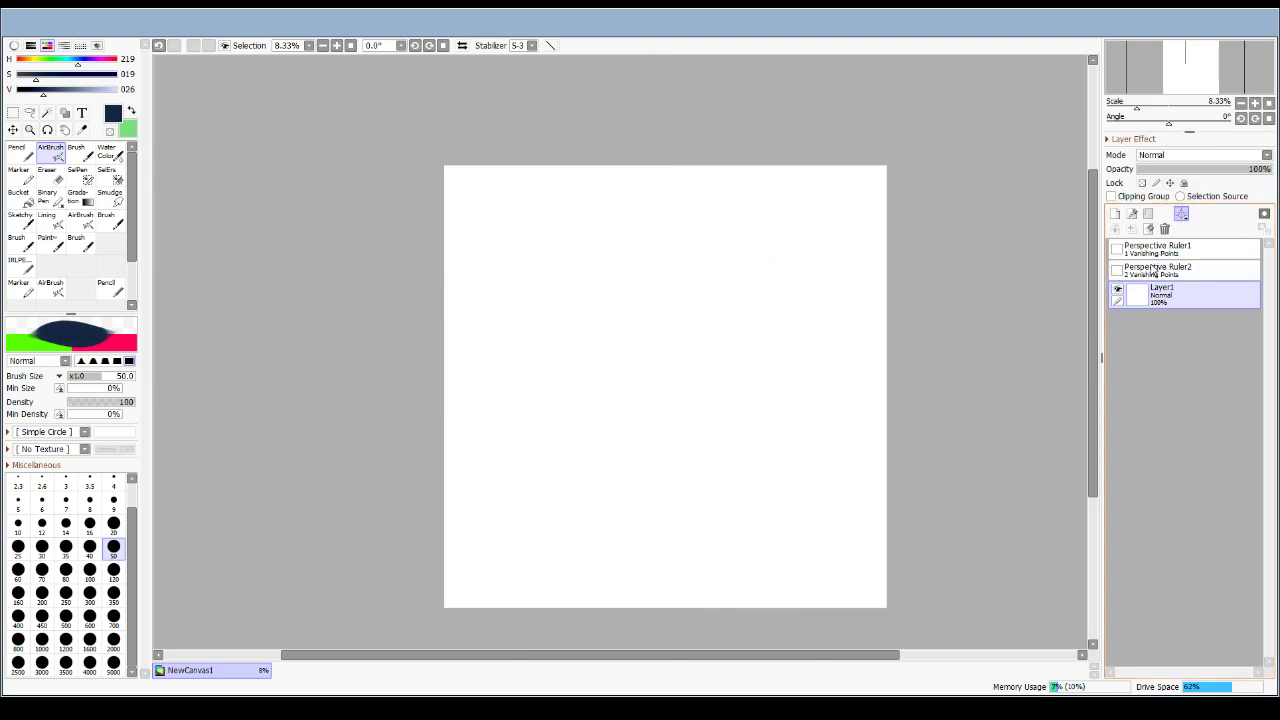
key(ctrl+z)
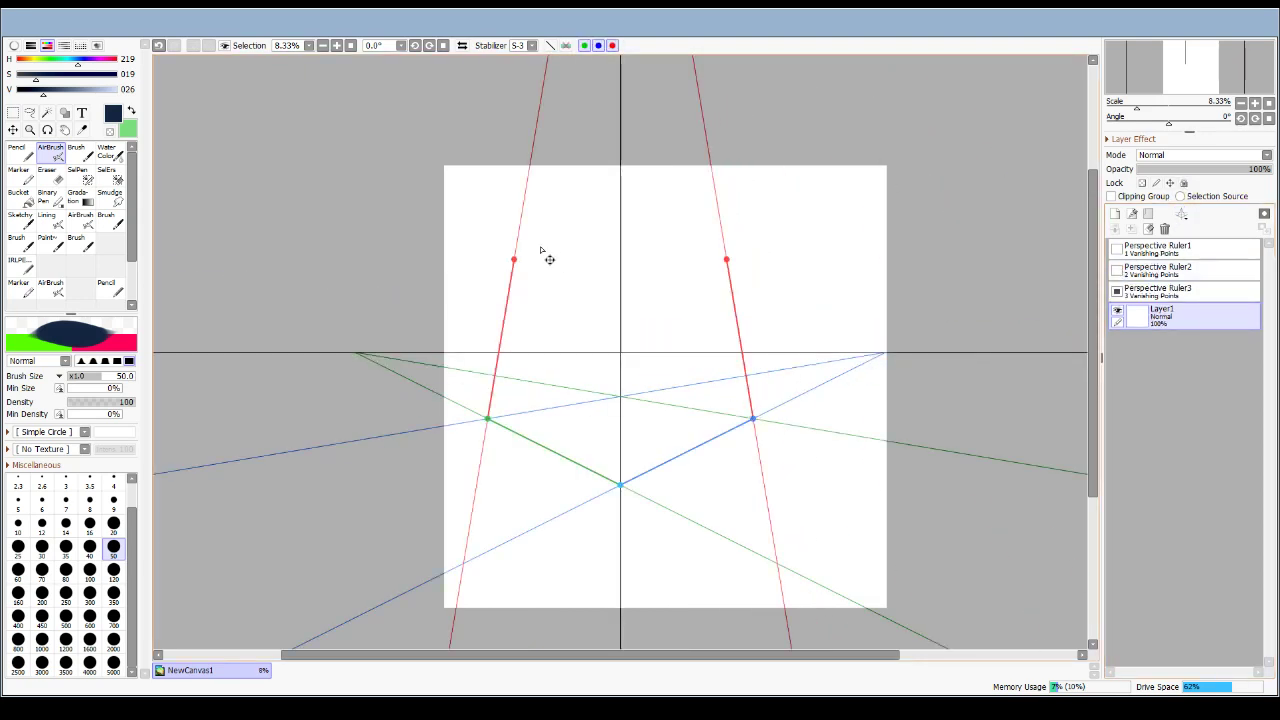
Adjust the three-point ruler's handles so the horizon crosses mid-canvas and the third vanishing point sits at the centre of the canvas's top edge.
drag(513, 259, 543, 306)
drag(487, 420, 490, 389)
drag(754, 421, 807, 391)
drag(545, 303, 542, 290)
drag(621, 277, 673, 283)
drag(674, 490, 676, 538)
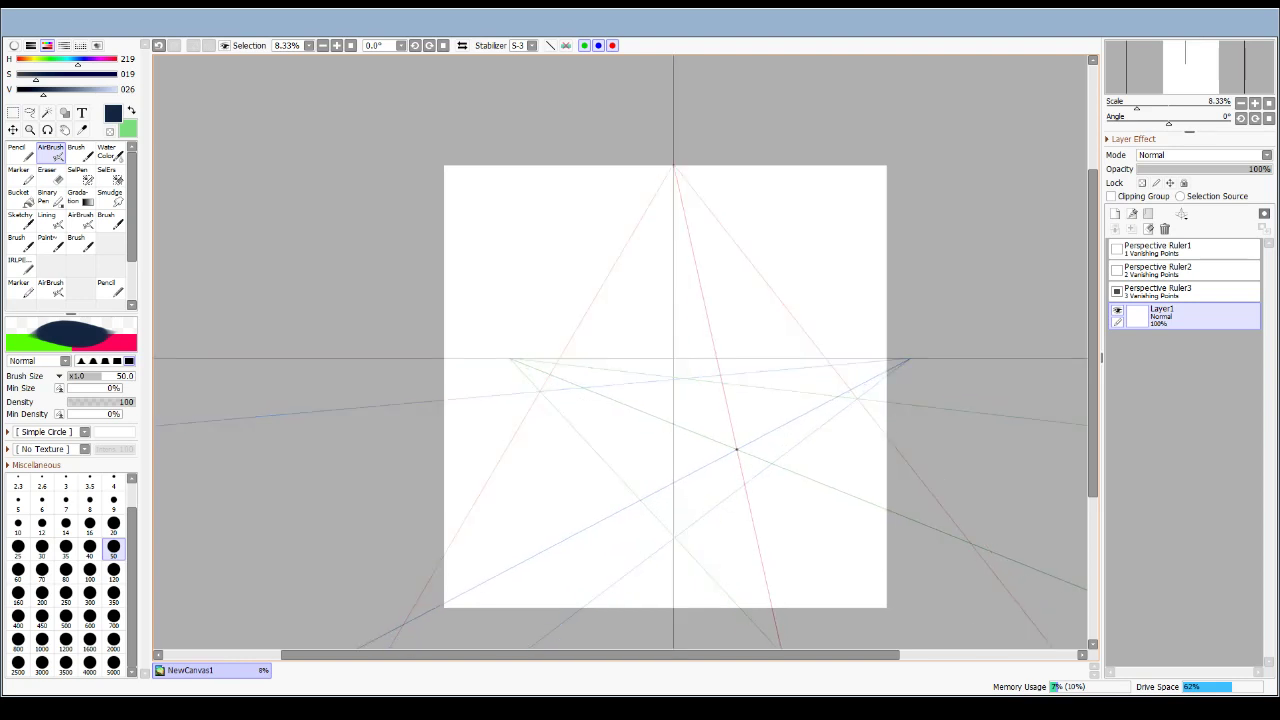
Draw a line along the horizon and four lines fanning down from the top vanishing point to the lower part of the canvas.
drag(676, 182, 529, 368)
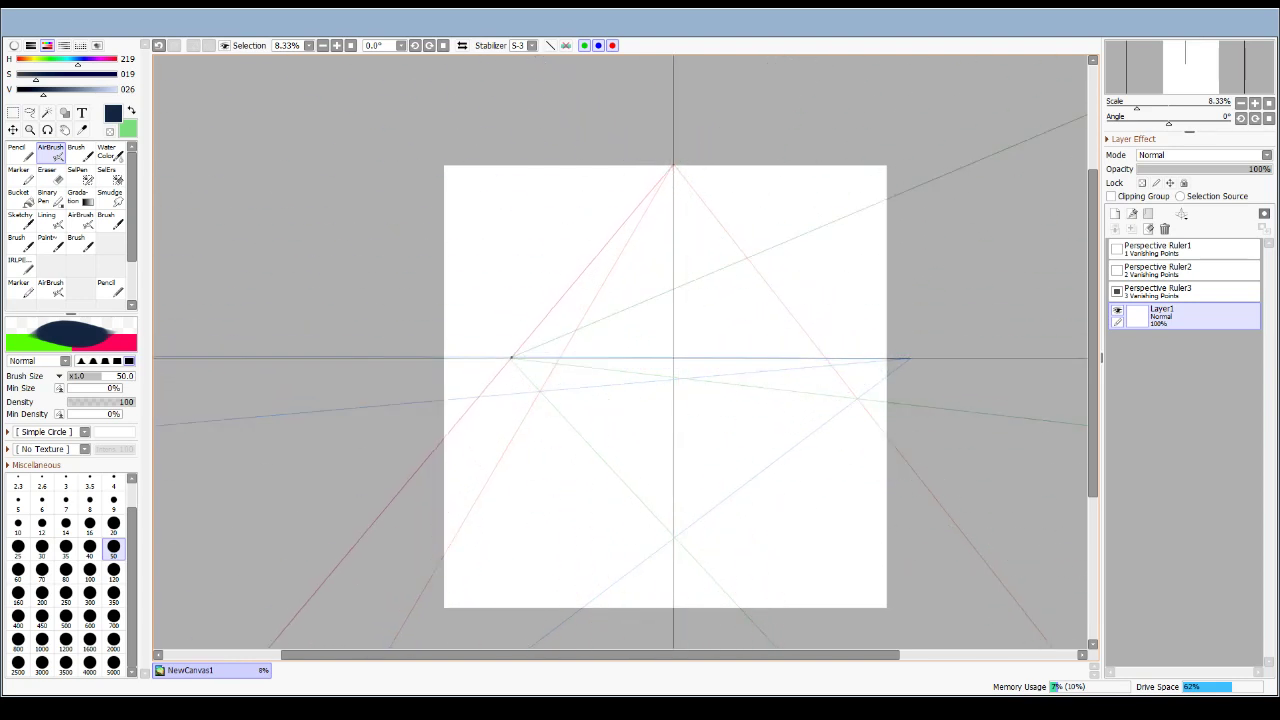
drag(444, 358, 915, 358)
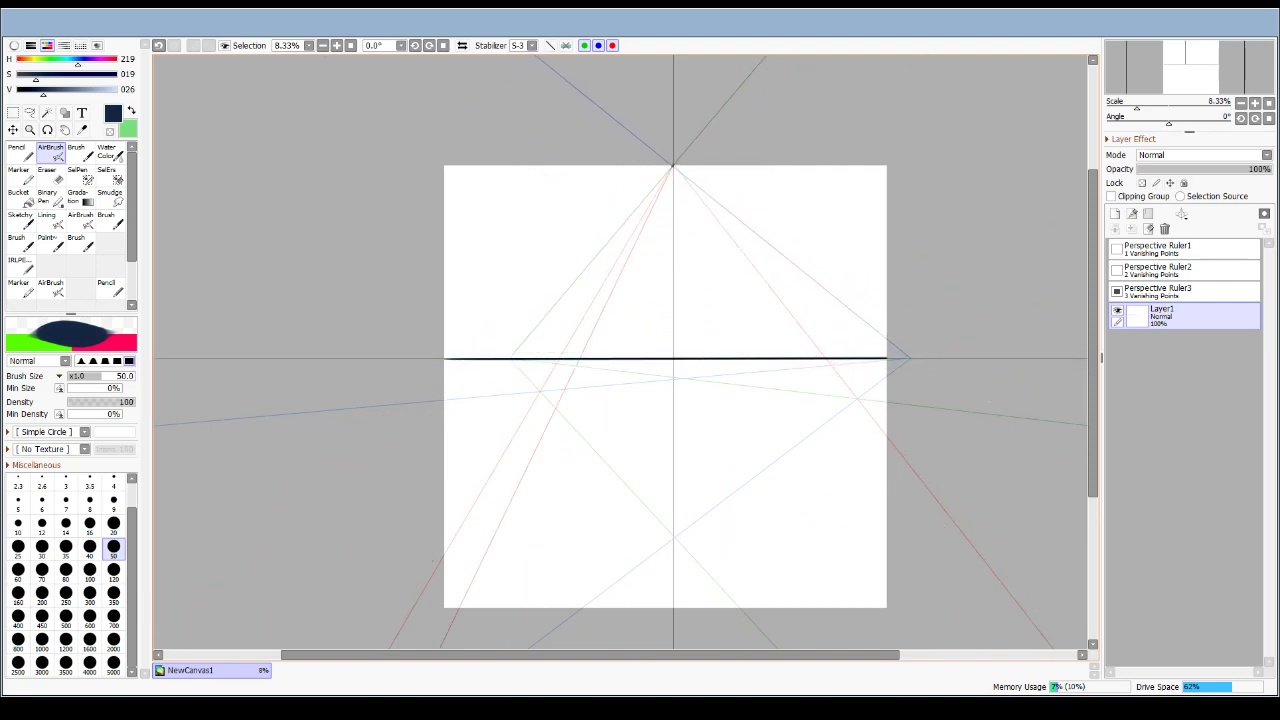
drag(673, 167, 566, 606)
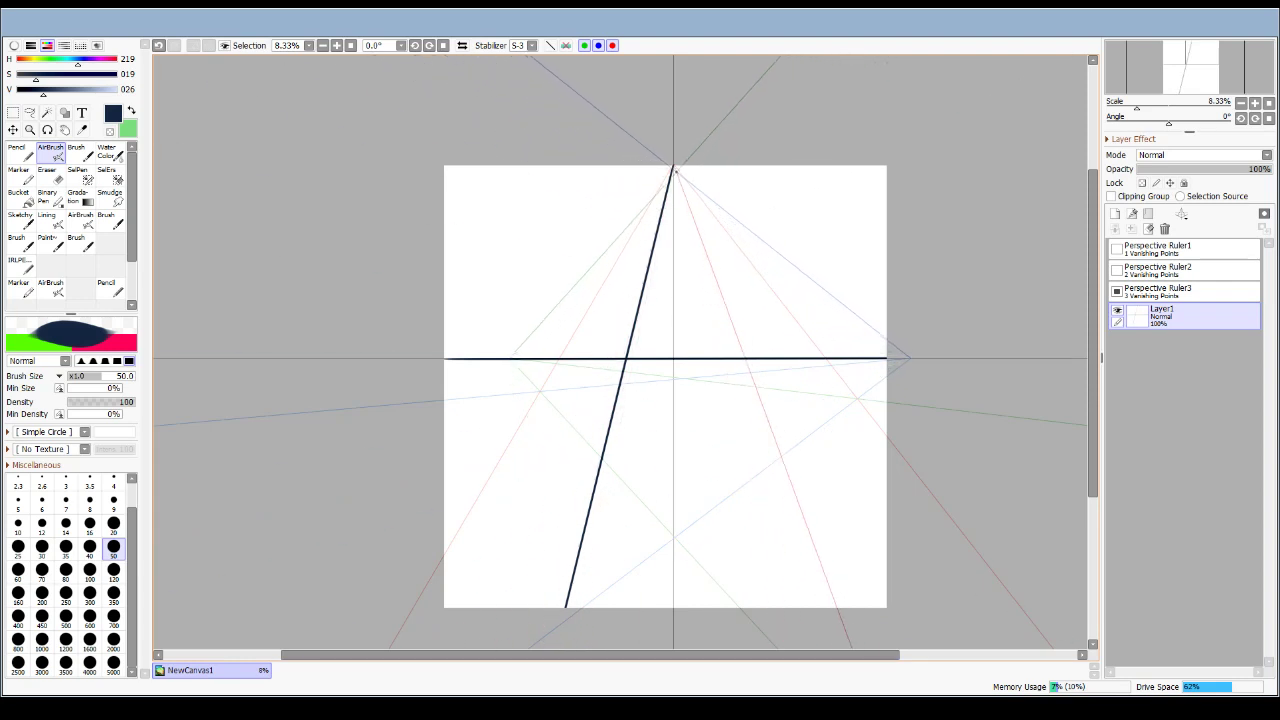
drag(673, 167, 722, 607)
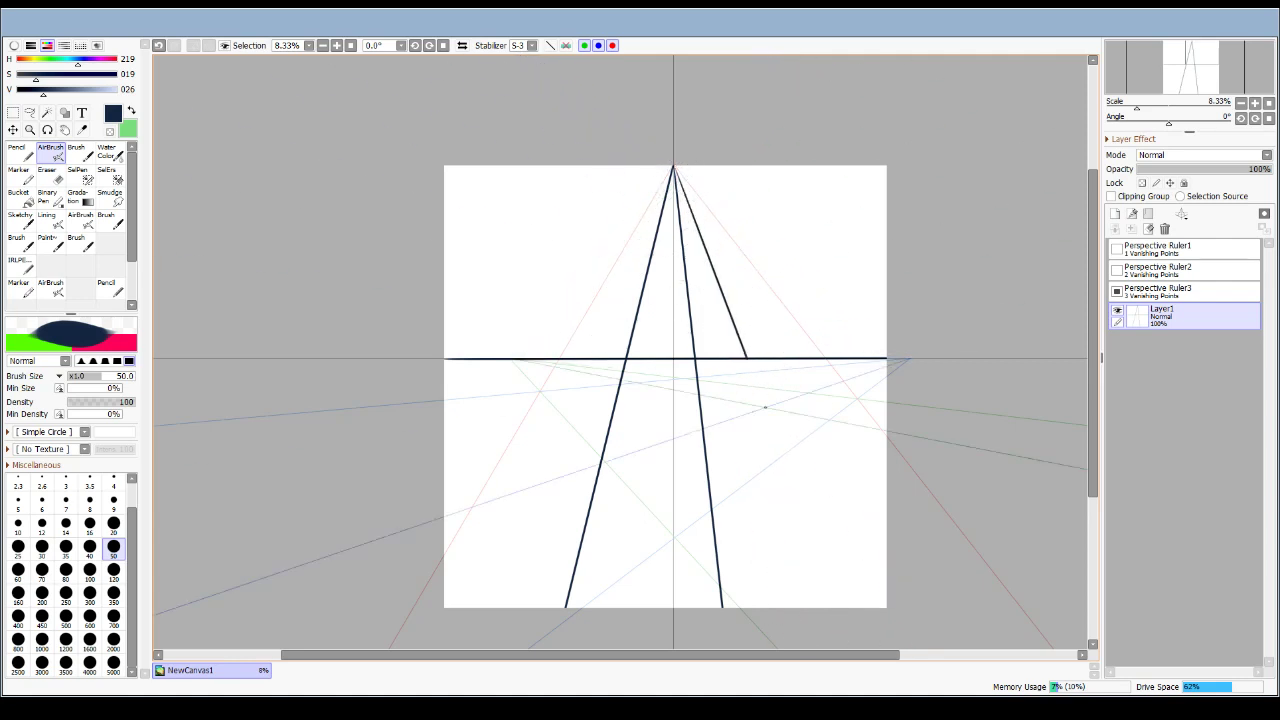
drag(774, 433, 840, 606)
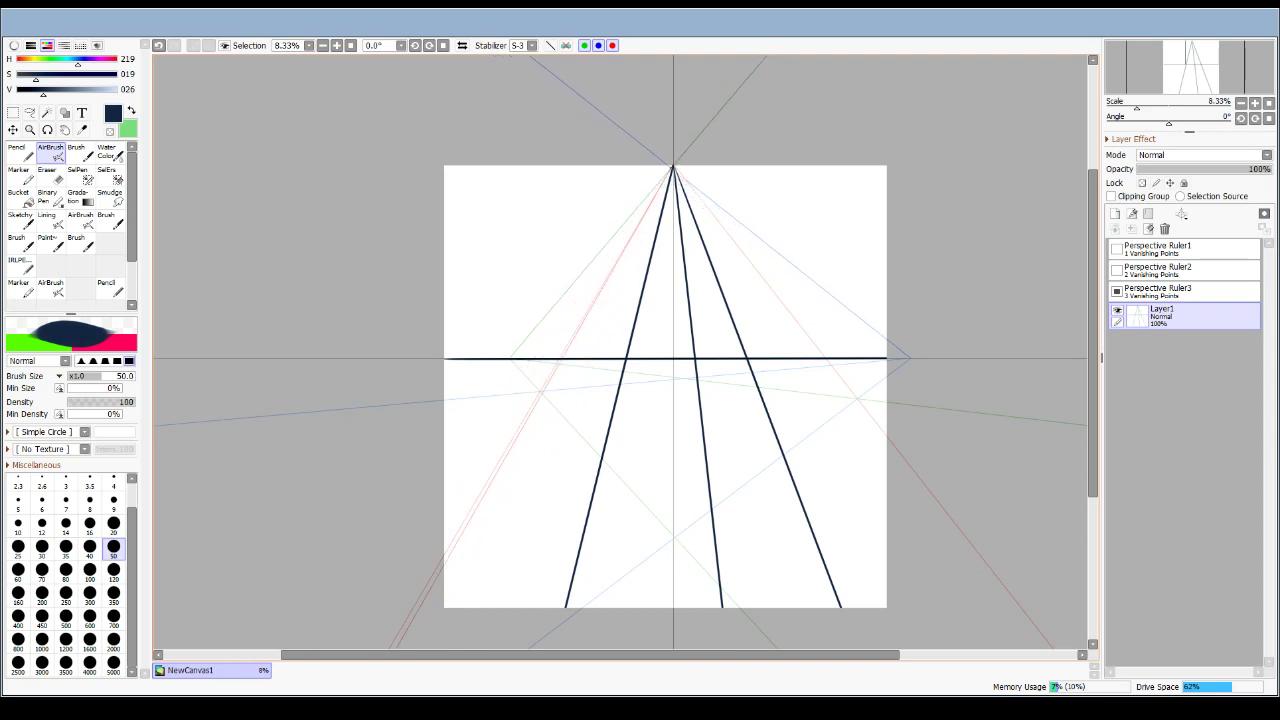
drag(673, 168, 444, 606)
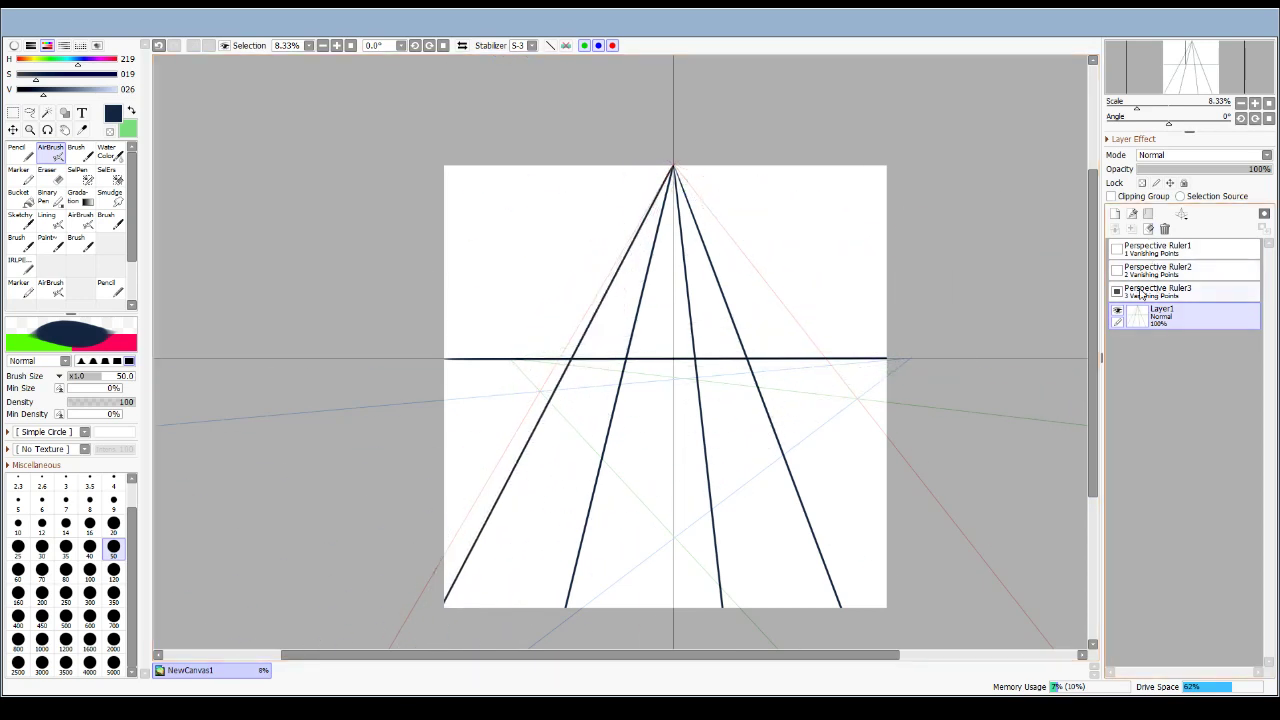
Clear the lines from Layer1 and replace the three-point ruler with a two-vanishing-point perspective grid.
click(1148, 228)
click(1117, 291)
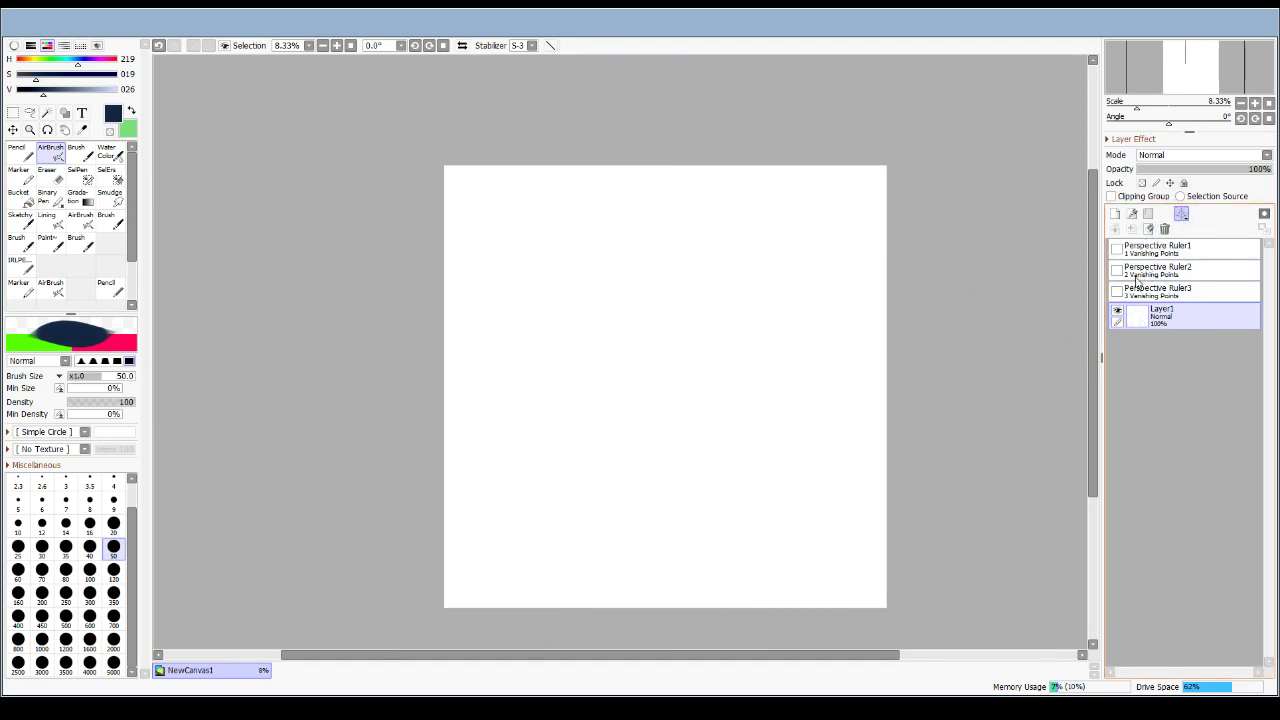
click(1127, 293)
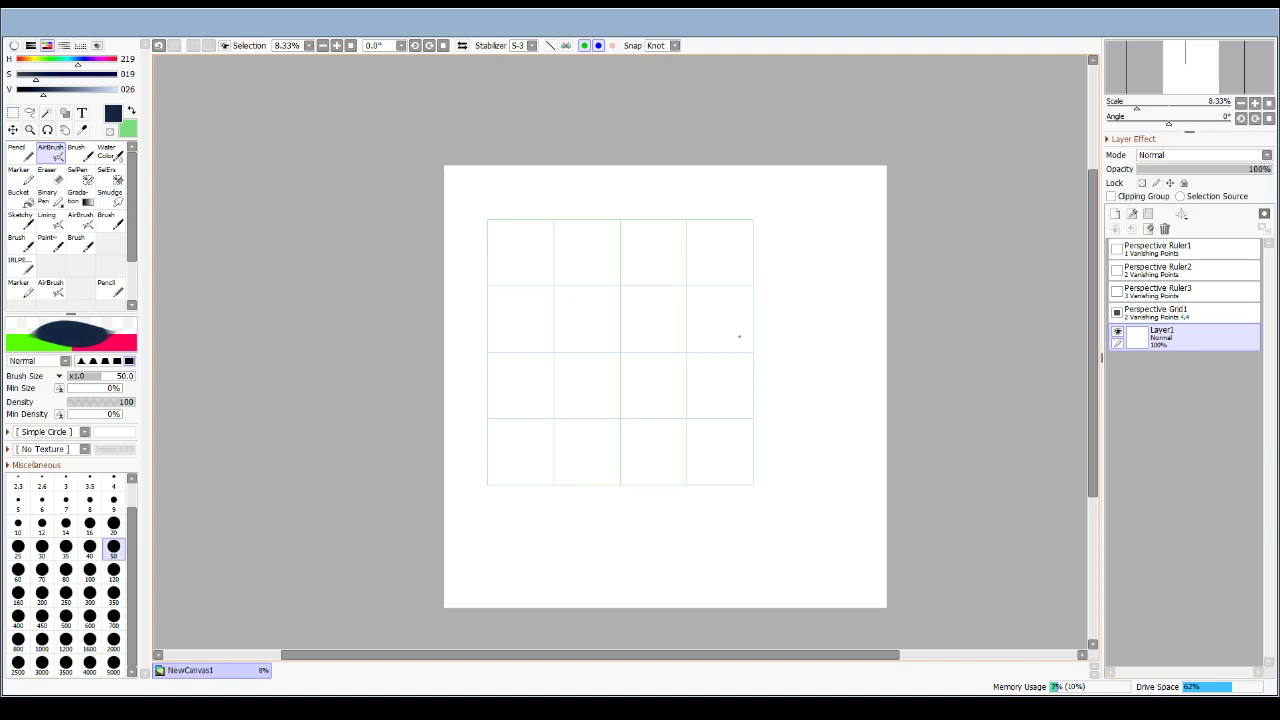
Shift the perspective grid slightly sideways and scale it down a little from its upper-right corner.
key(ctrl)
drag(694, 337, 697, 337)
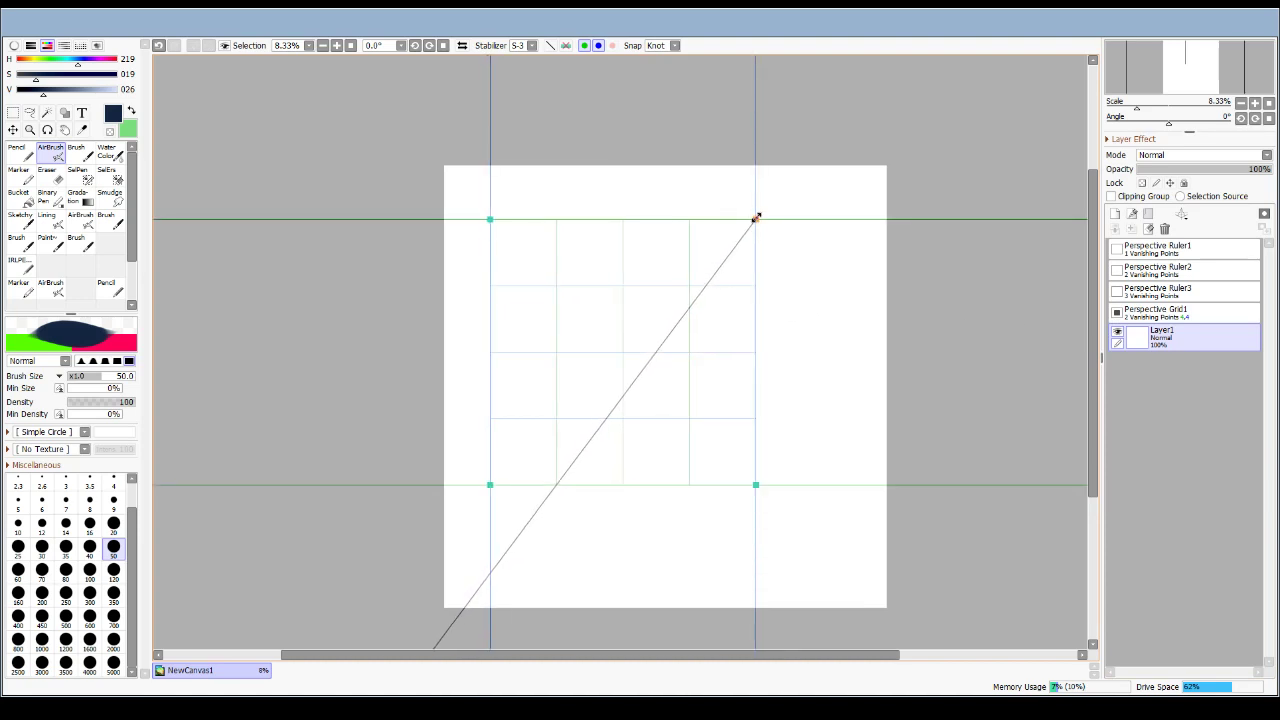
drag(756, 218, 777, 269)
key(ctrl)
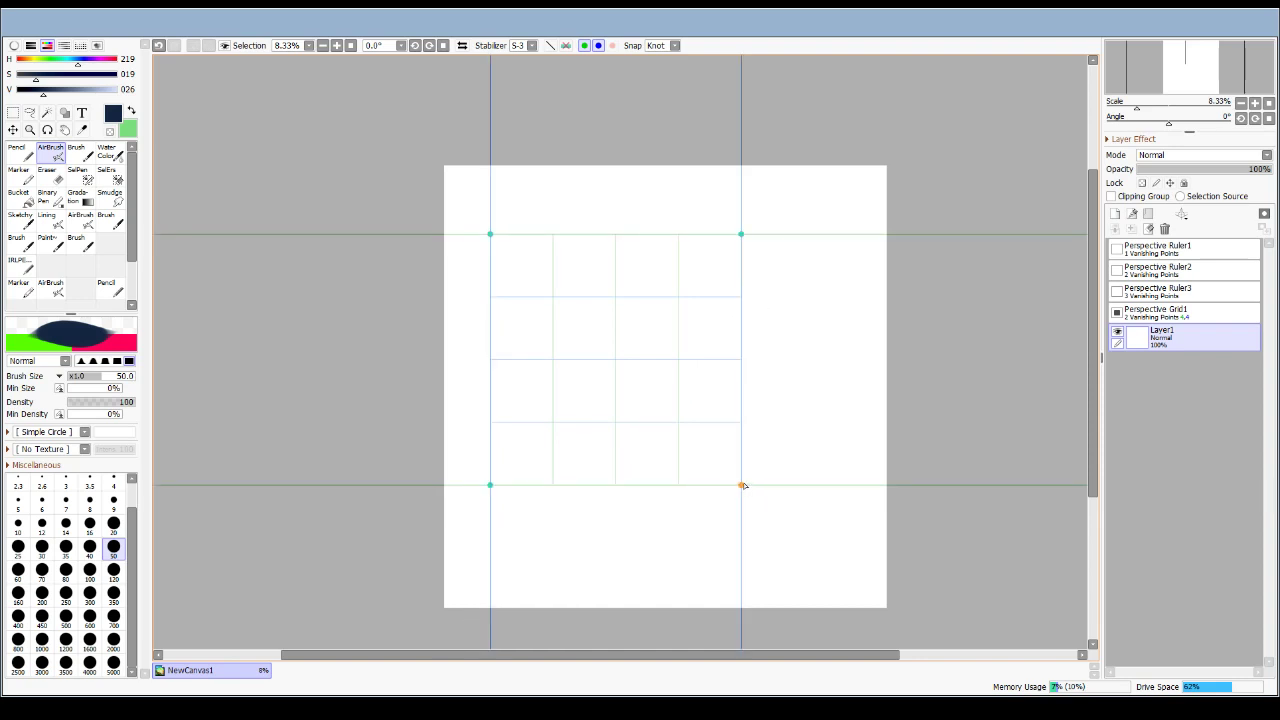
Reposition the four corners of the perspective grid to form a wall-like plane that spans to the right canvas edge and recedes leftward.
drag(741, 485, 876, 607)
drag(741, 234, 887, 259)
drag(490, 234, 530, 219)
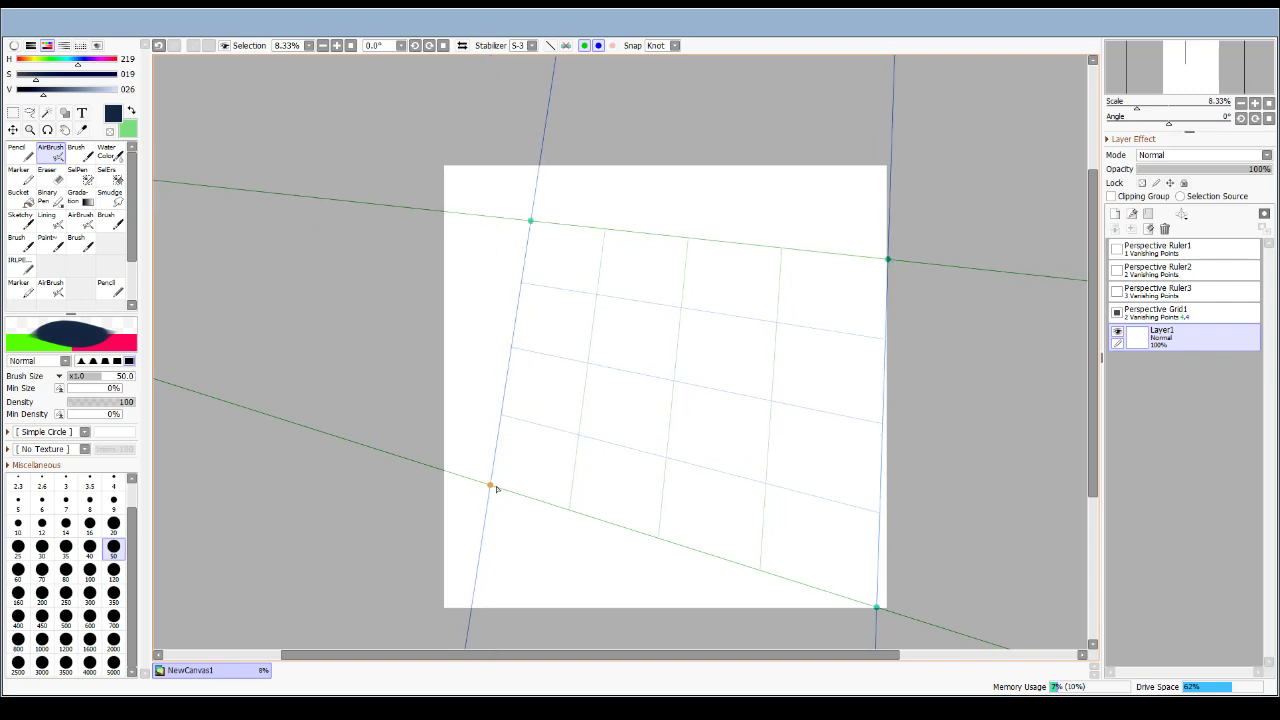
drag(490, 485, 524, 466)
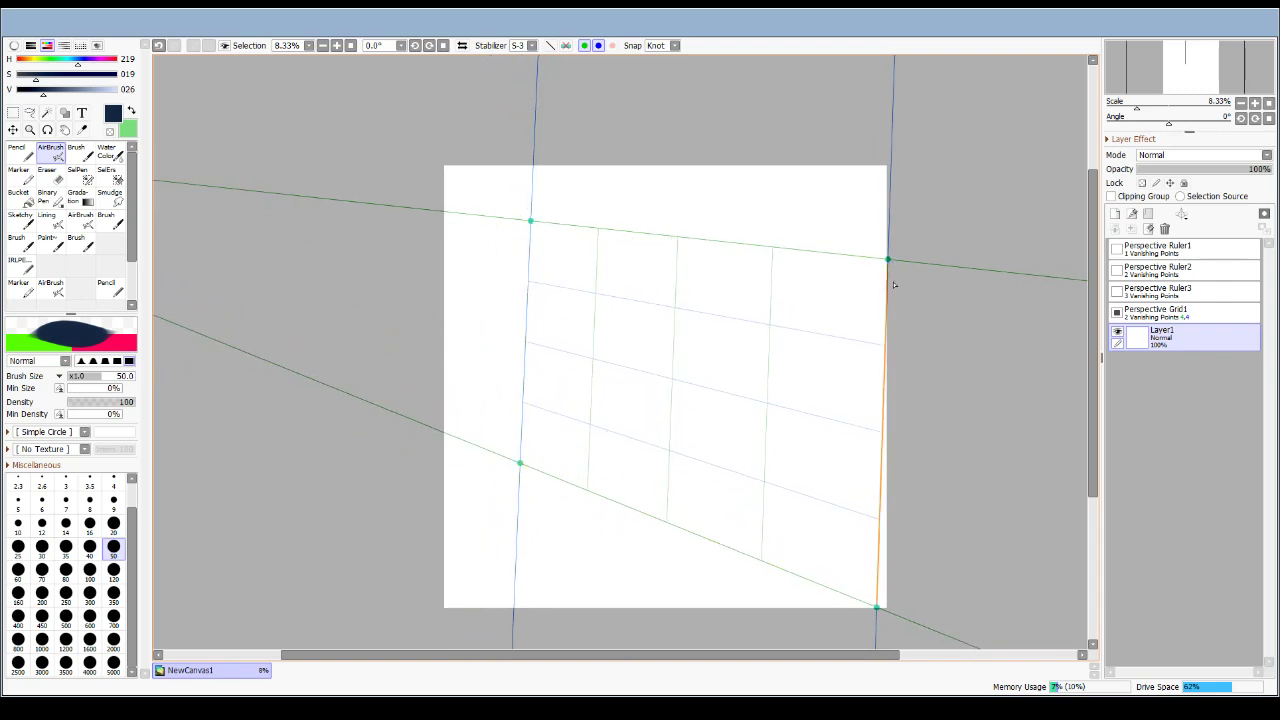
drag(888, 261, 868, 229)
drag(876, 607, 883, 607)
drag(867, 229, 886, 231)
drag(531, 220, 550, 218)
drag(521, 464, 549, 464)
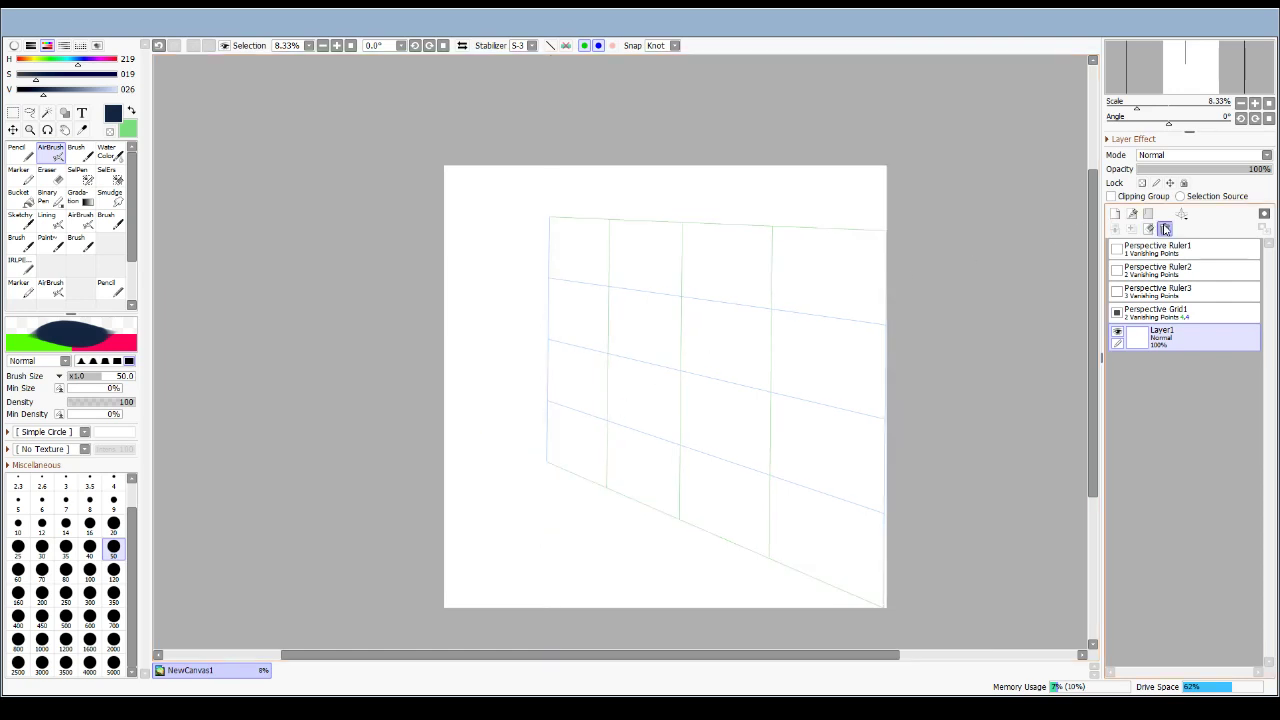
Add a second perspective grid and switch between the two grids, leaving Perspective Grid1 turned on.
click(1132, 293)
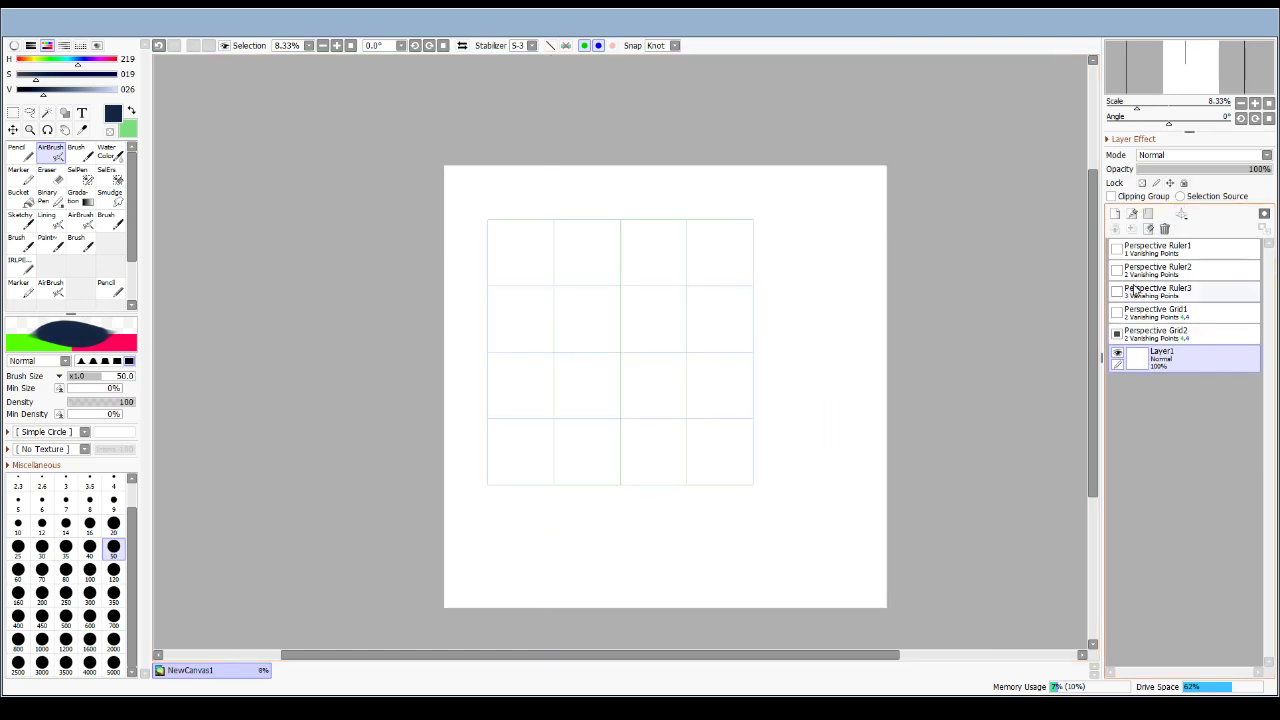
click(1117, 312)
click(1117, 337)
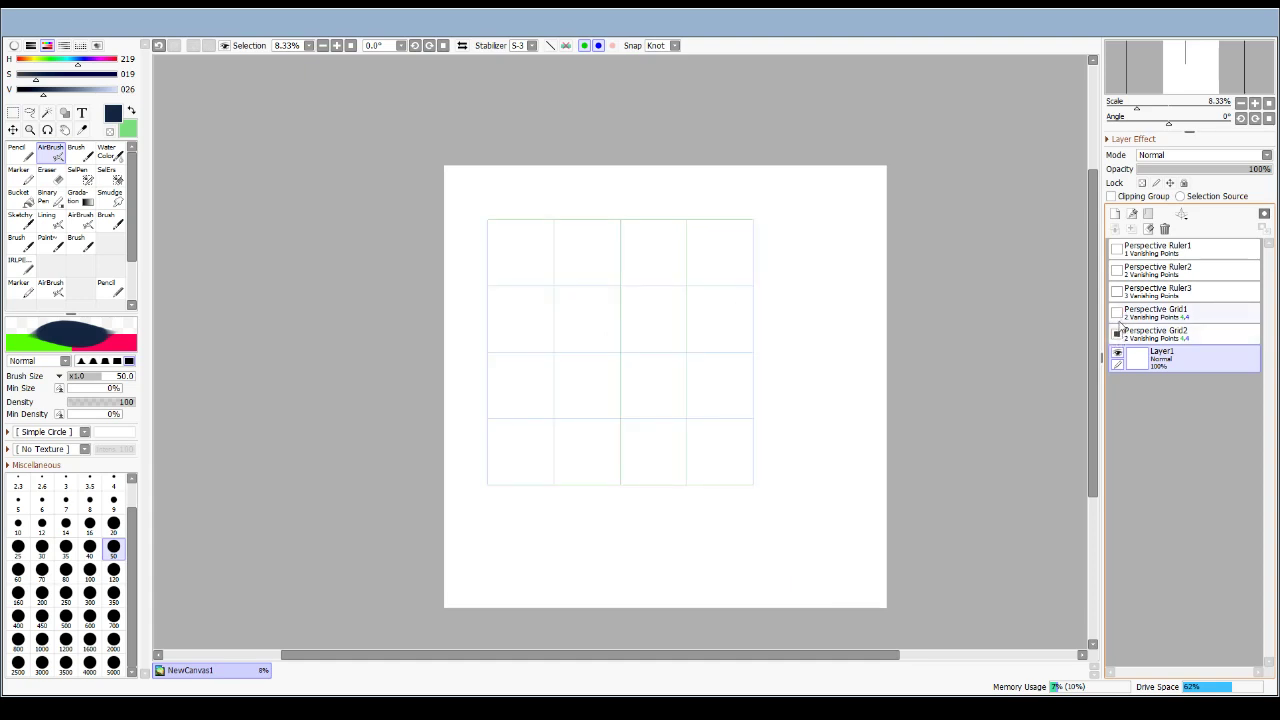
click(1117, 312)
click(1117, 334)
drag(580, 318, 503, 343)
click(1117, 312)
click(1117, 334)
click(1117, 312)
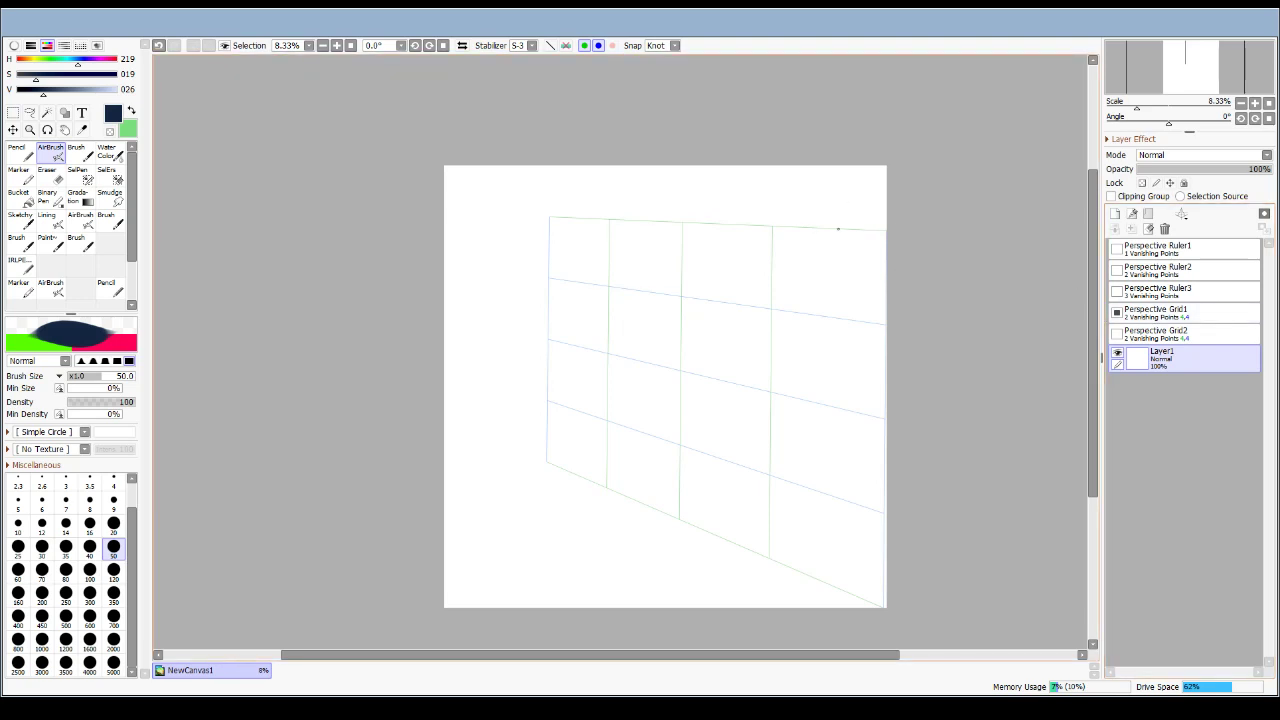
Move Perspective Grid1's lower-right corner slightly outward past the canvas edge, and select that grid in the layer list.
key(ctrl)
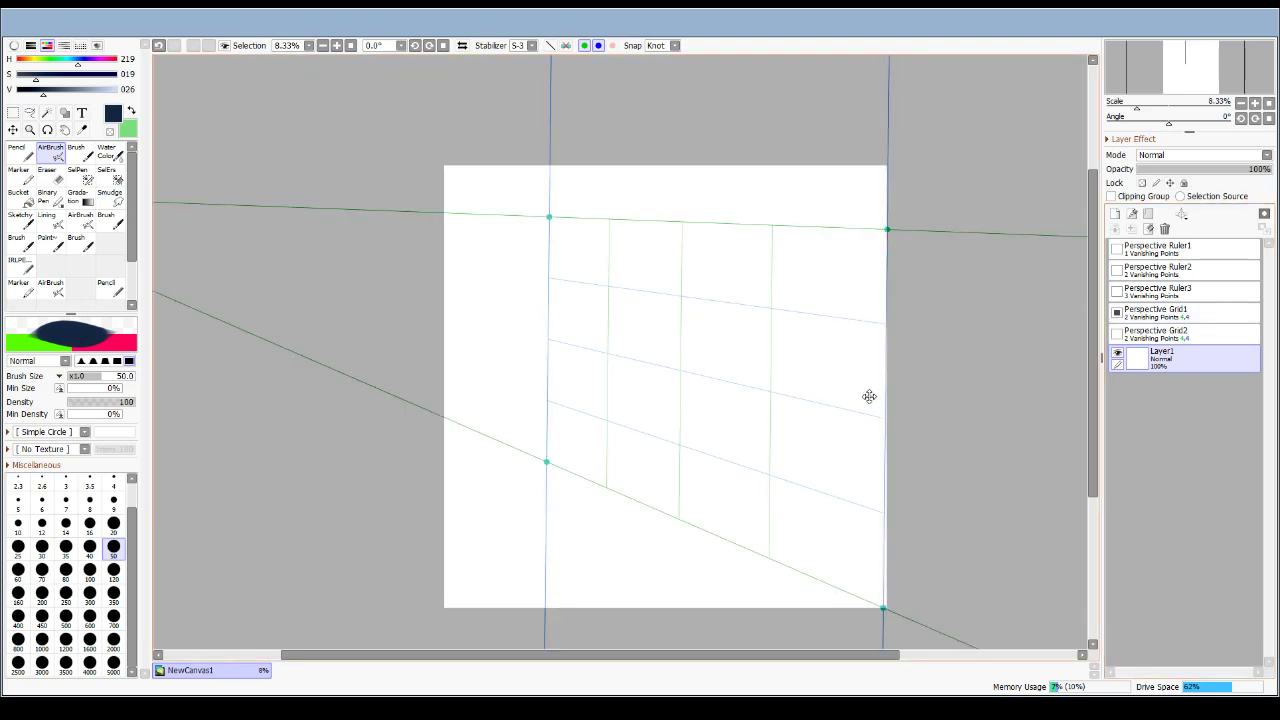
drag(884, 609, 894, 608)
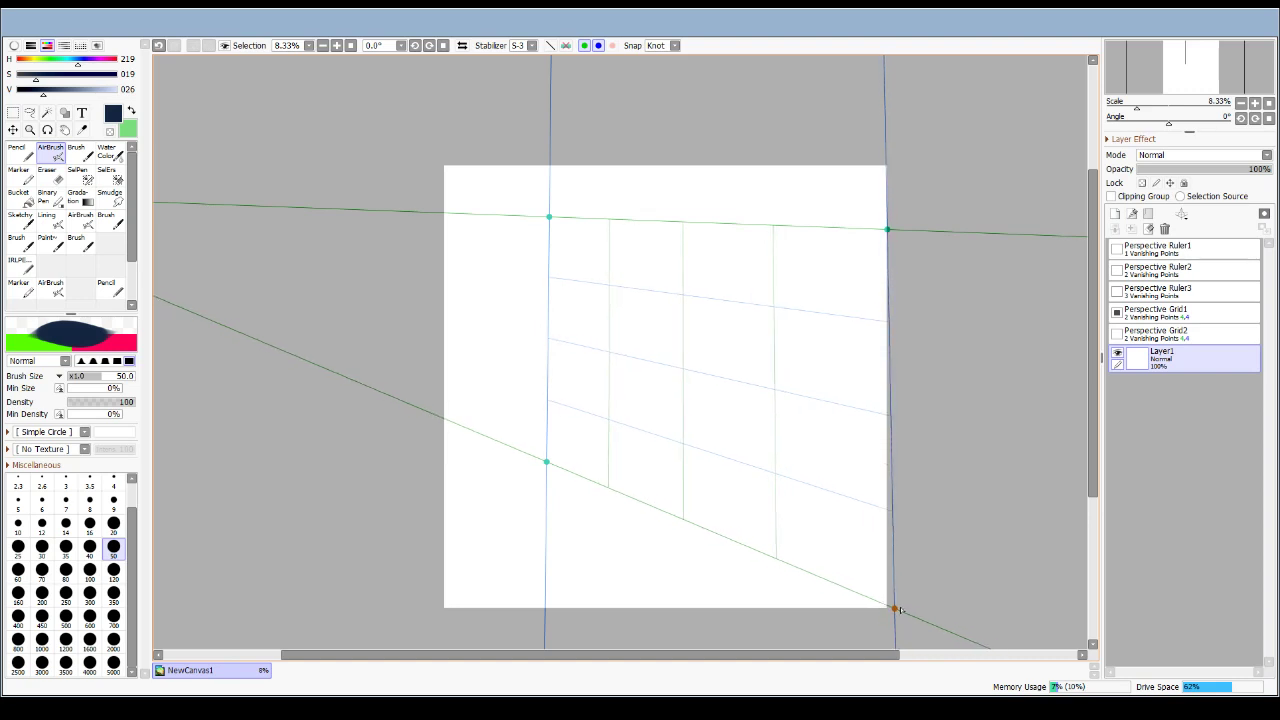
mouse_move(559, 247)
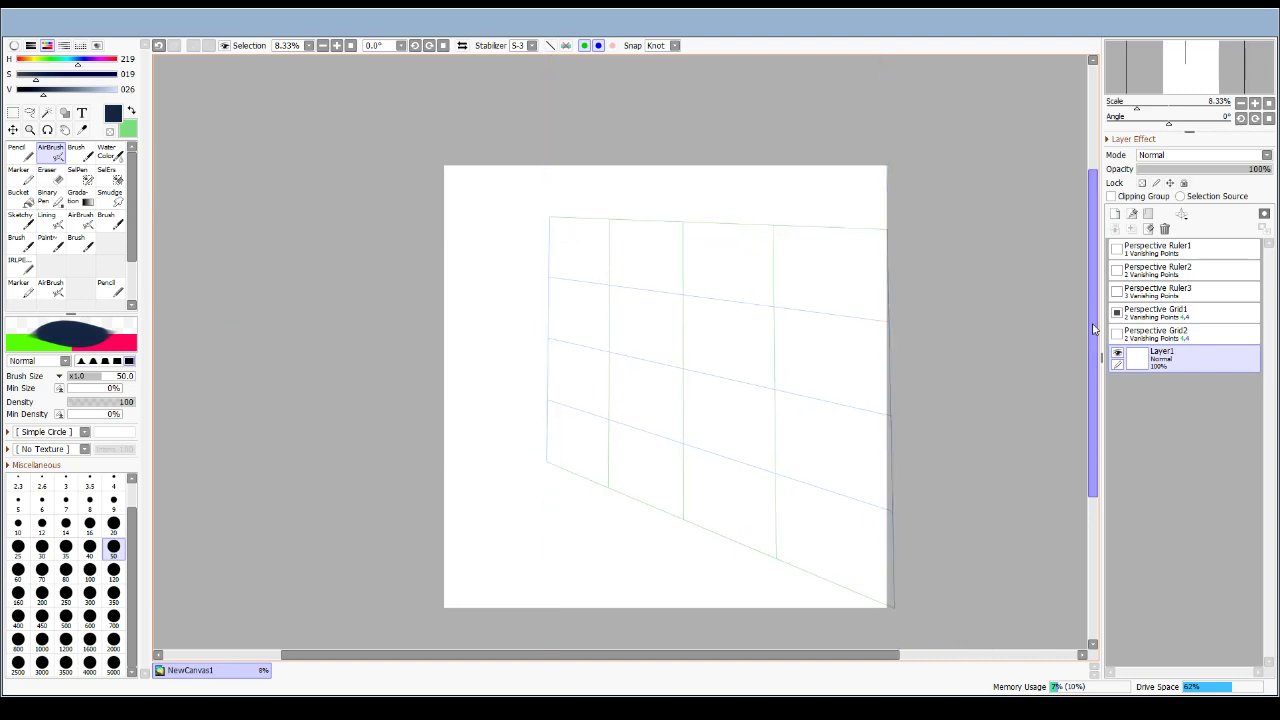
click(1150, 318)
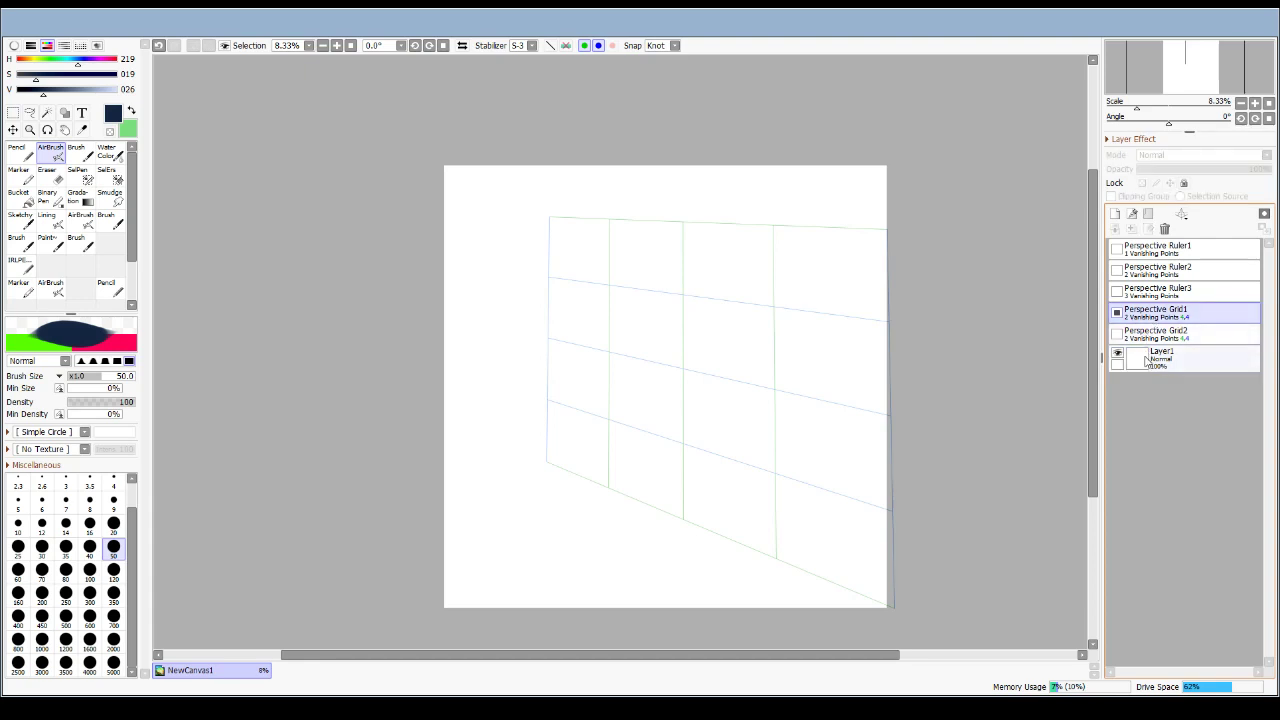
click(1150, 318)
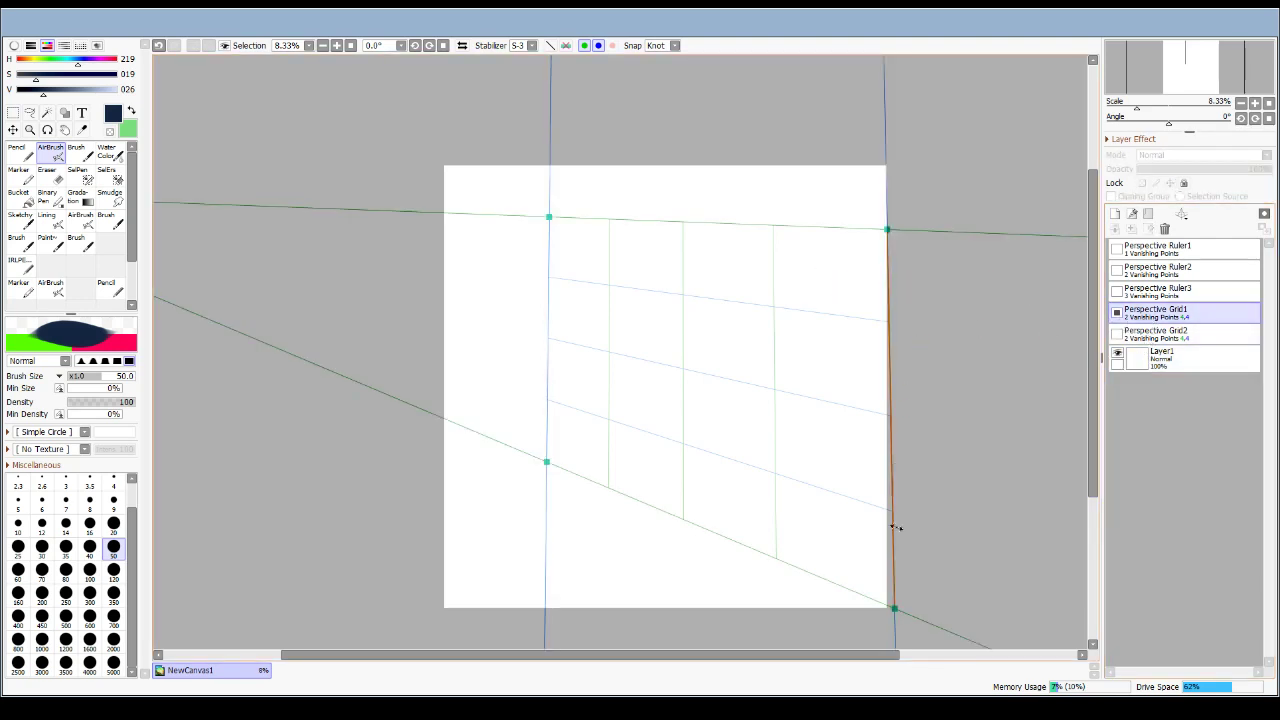
Add a perspective grid with three vanishing points and move its third vanishing point above the canvas's upper edge.
drag(548, 462, 546, 462)
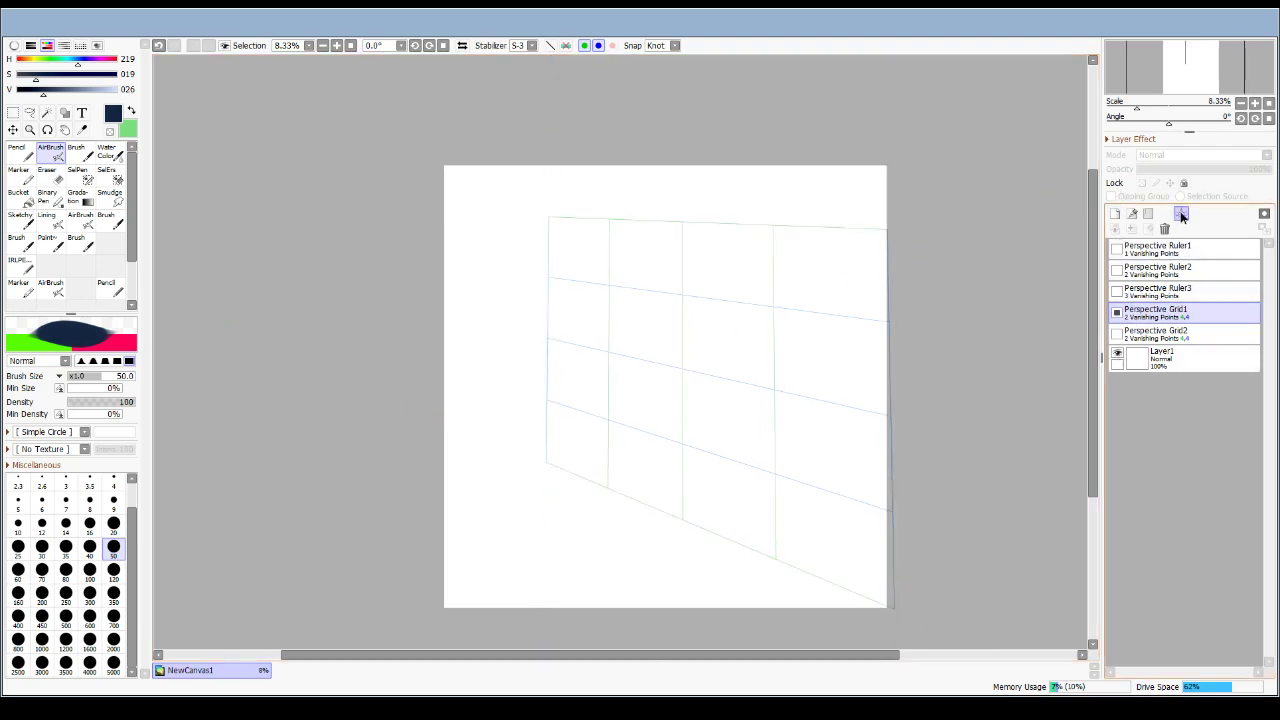
click(1146, 306)
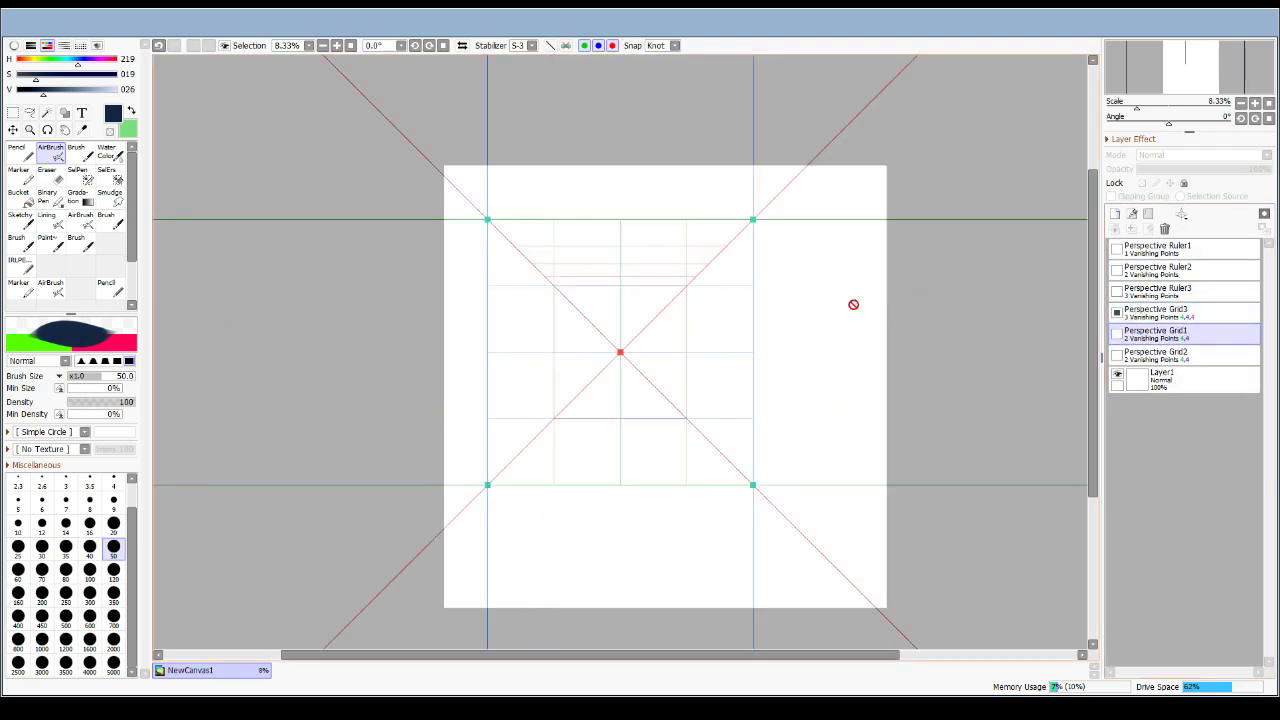
drag(623, 352, 686, 120)
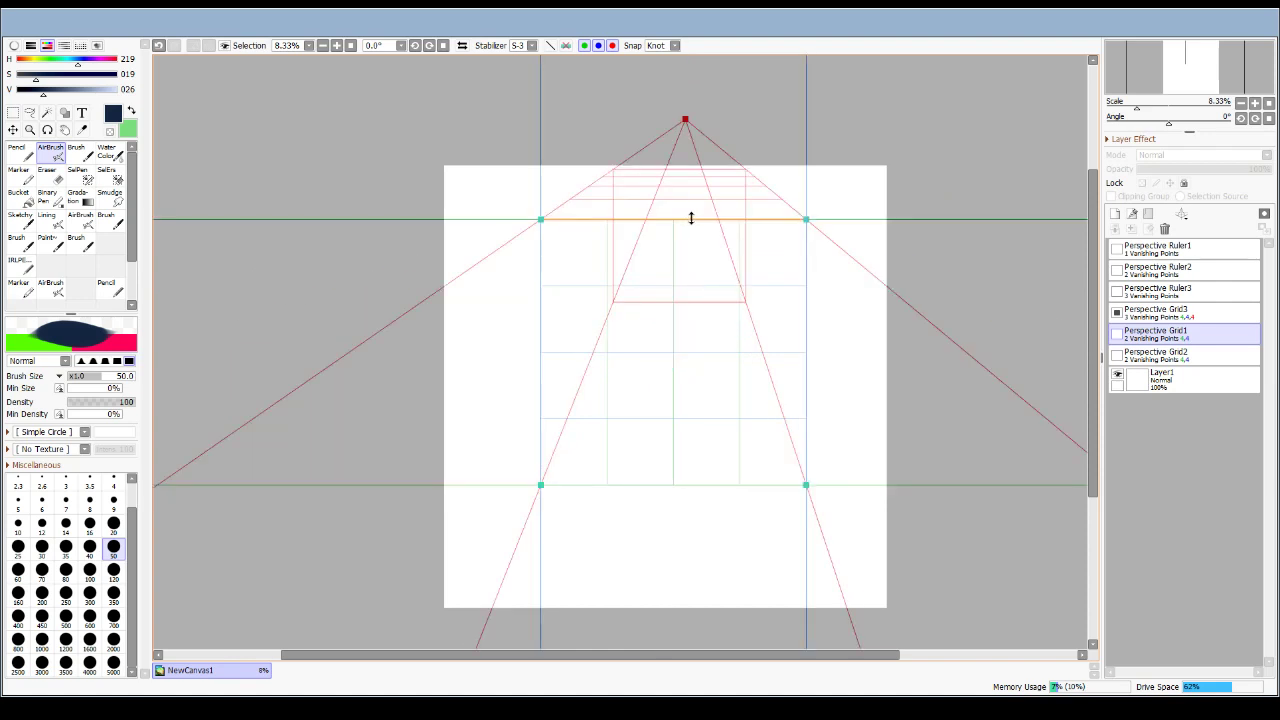
Pull the four front corners of Perspective Grid3 outward so its front plane spans nearly the full canvas width.
drag(571, 217, 475, 226)
drag(810, 289, 882, 231)
drag(540, 485, 480, 565)
drag(806, 485, 879, 566)
key(ctrl)
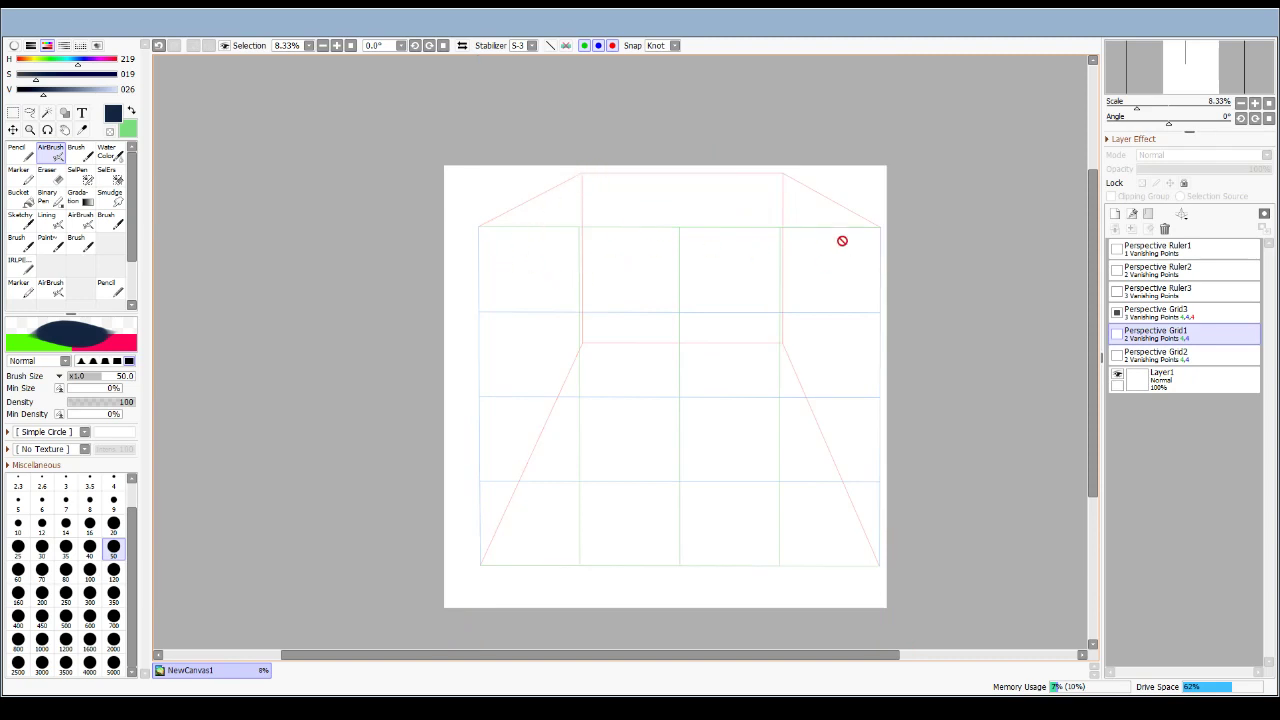
key(ctrl)
drag(482, 566, 479, 567)
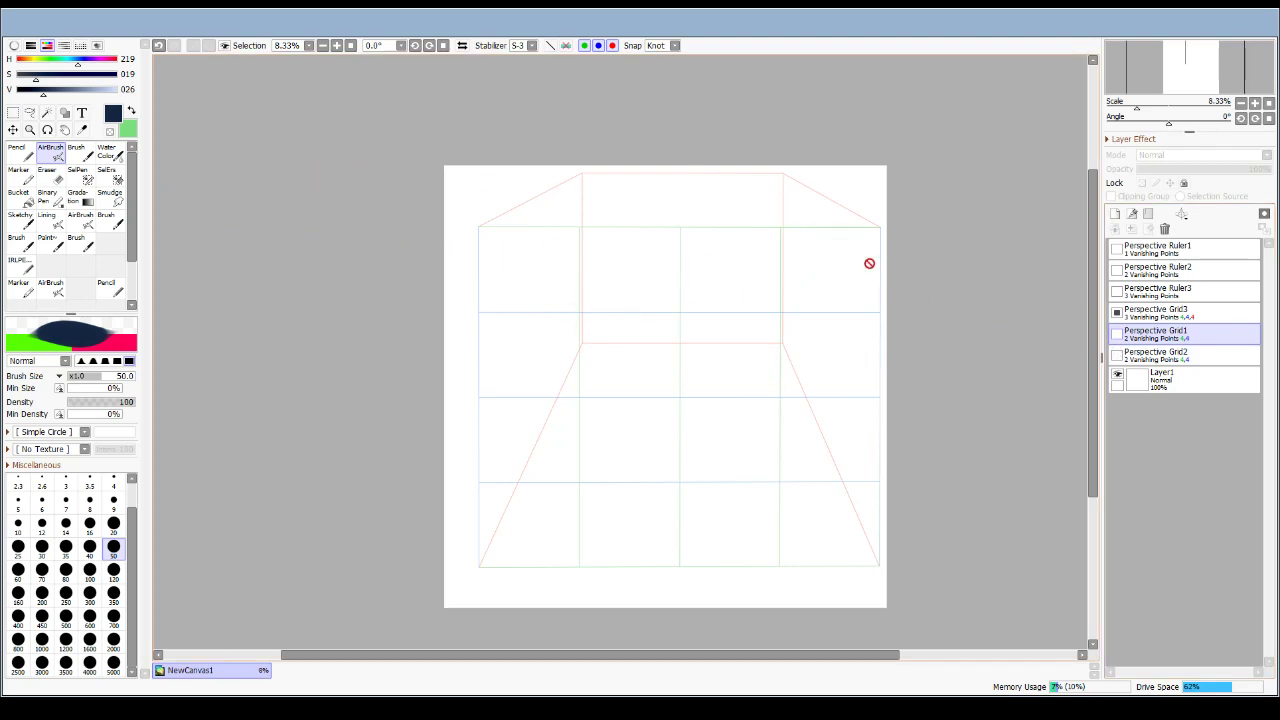
On Layer1, stroke the grid's full top edge, a tall central rectangle two cells wide, and the lowest inner horizontal line on both sides.
click(1185, 379)
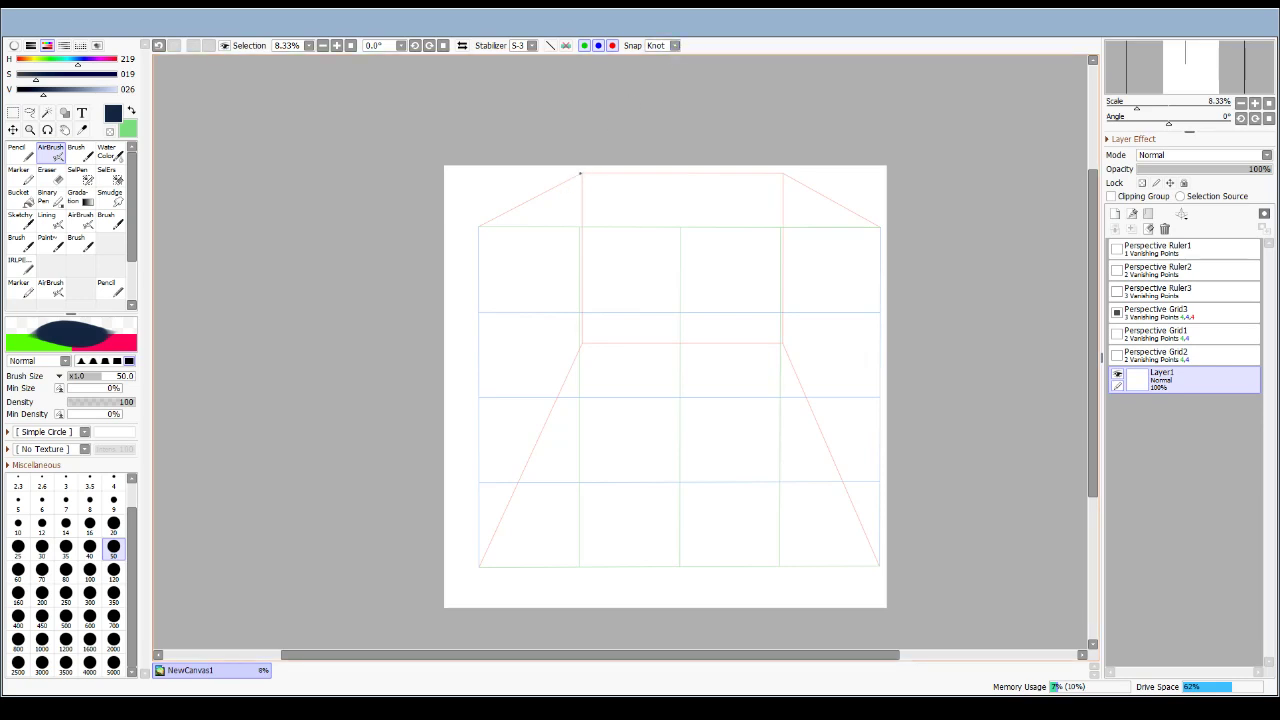
mouse_move(539, 227)
mouse_down()
mouse_move(814, 262)
mouse_move(835, 286)
mouse_up()
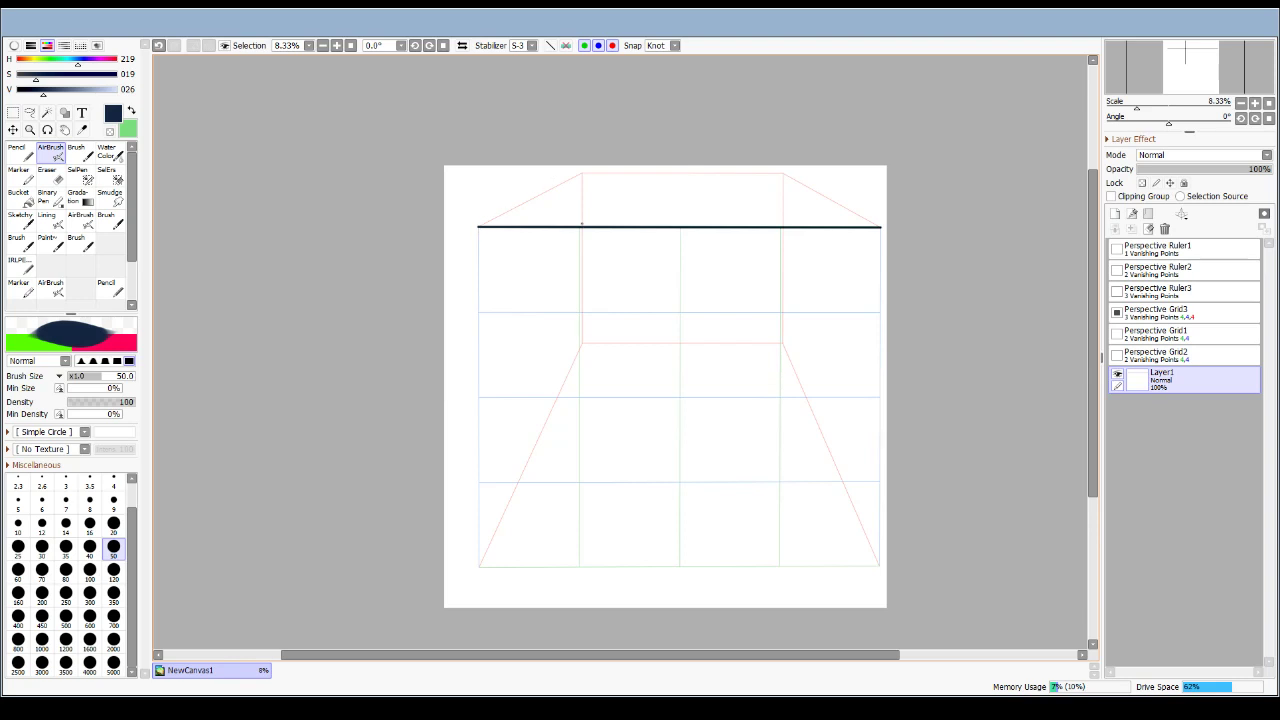
mouse_move(582, 225)
mouse_down()
mouse_move(579, 589)
mouse_move(606, 560)
mouse_move(650, 565)
mouse_move(578, 571)
mouse_move(780, 566)
mouse_up()
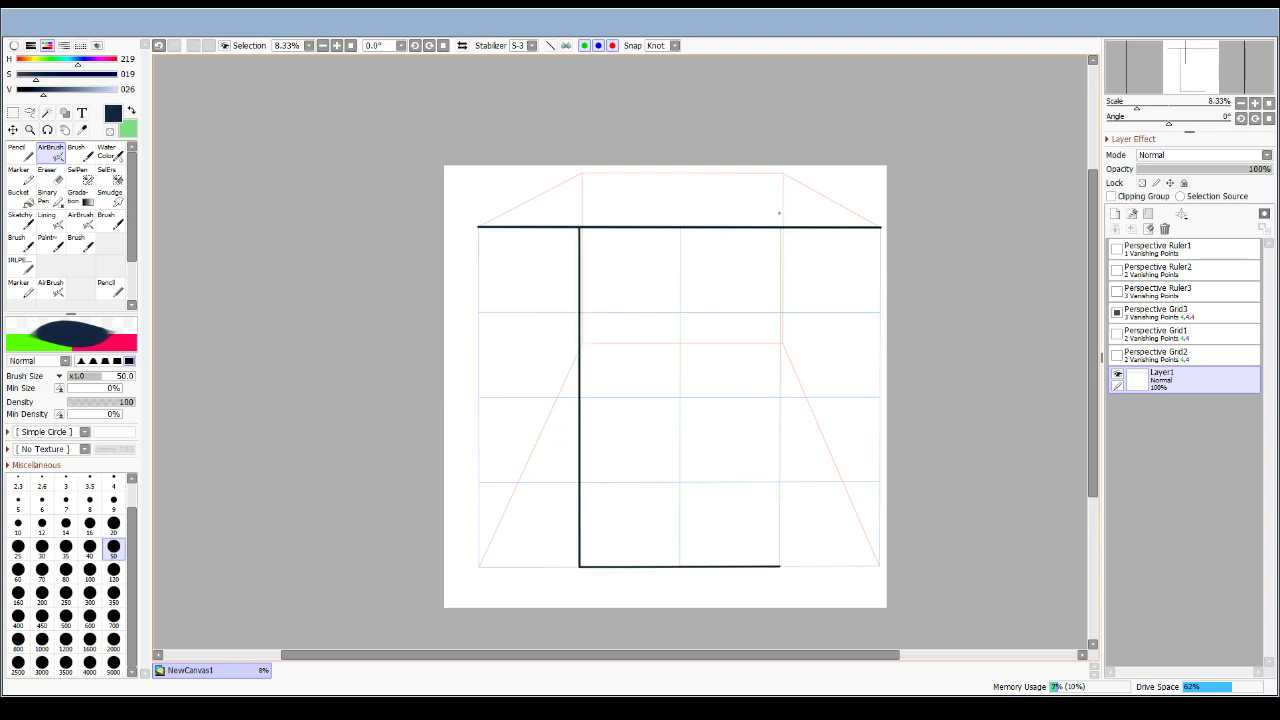
drag(780, 230, 770, 566)
drag(478, 482, 578, 482)
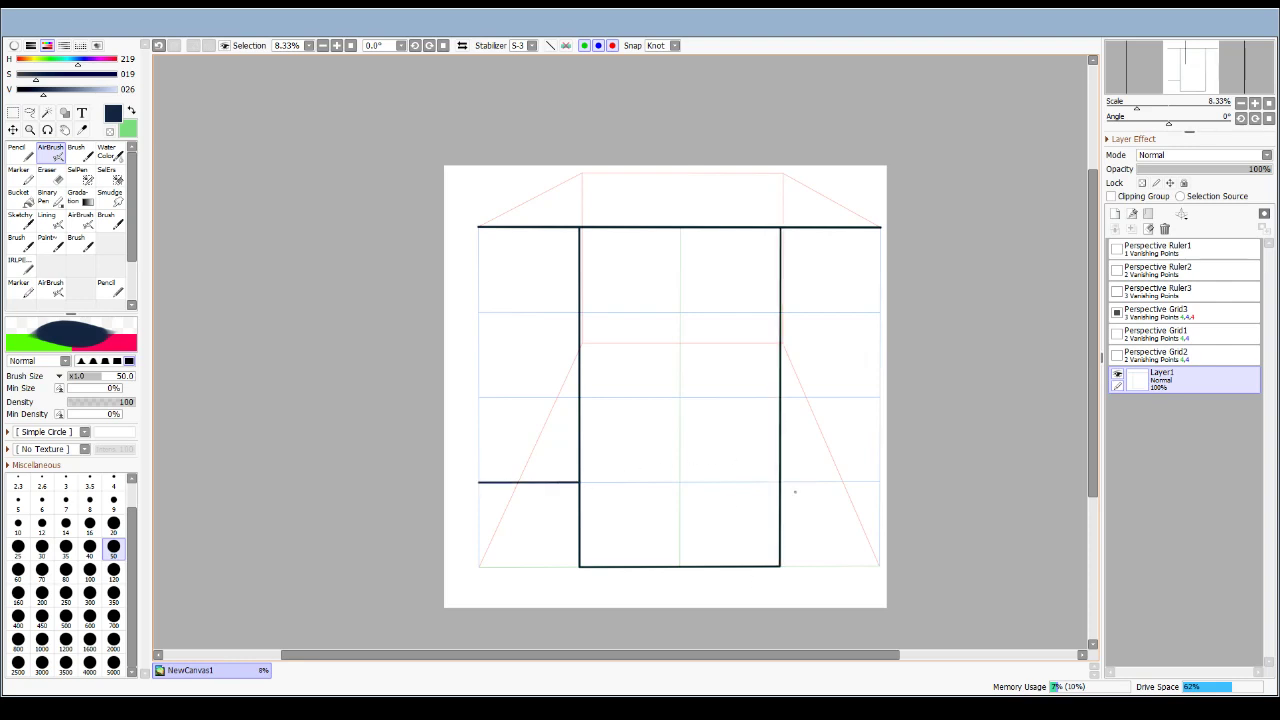
drag(780, 482, 908, 482)
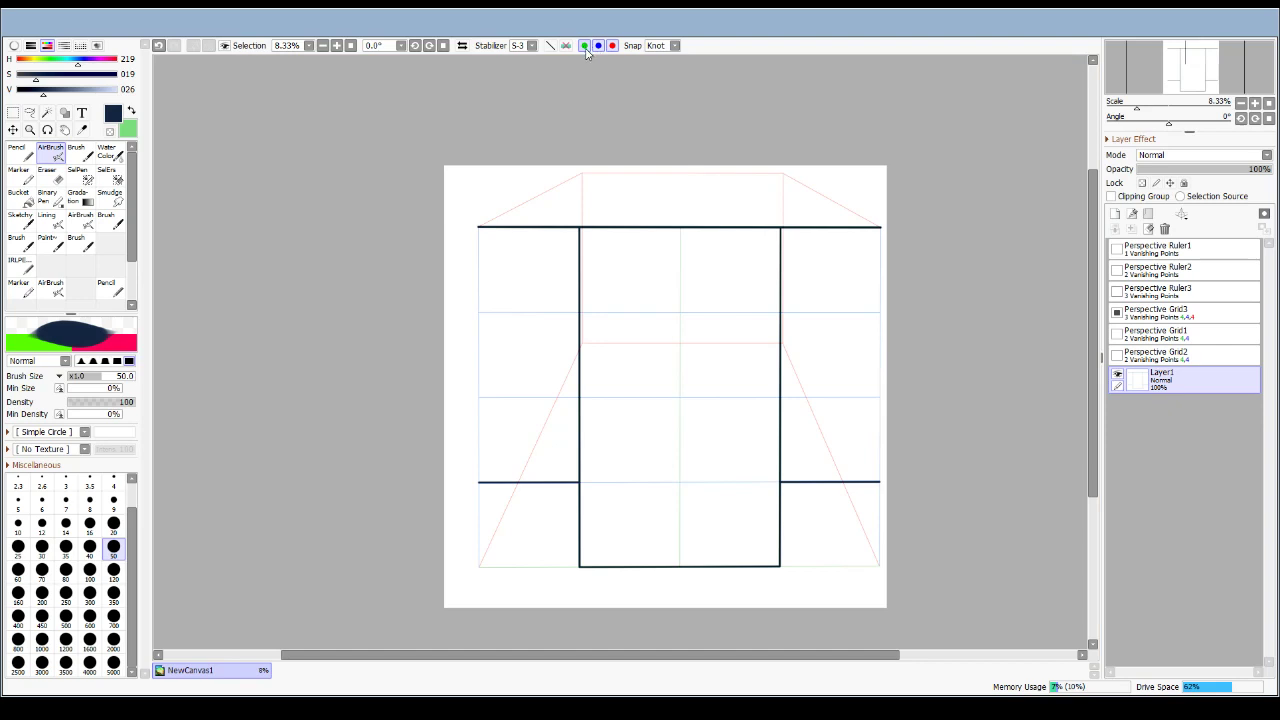
Try a full-width stroke along the grid's upper inner horizontal with snapping set to Line, undo it, and return snapping to Knot.
click(675, 45)
click(655, 72)
drag(659, 312, 884, 312)
drag(690, 313, 362, 312)
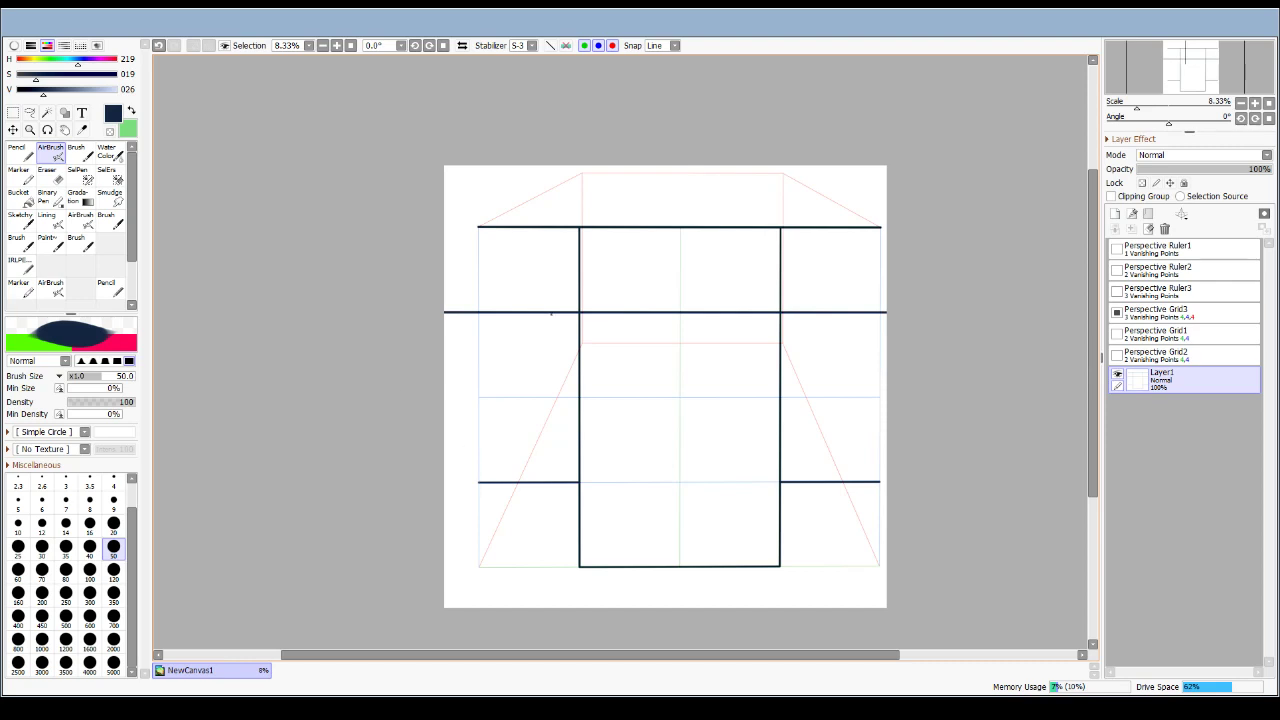
click(159, 46)
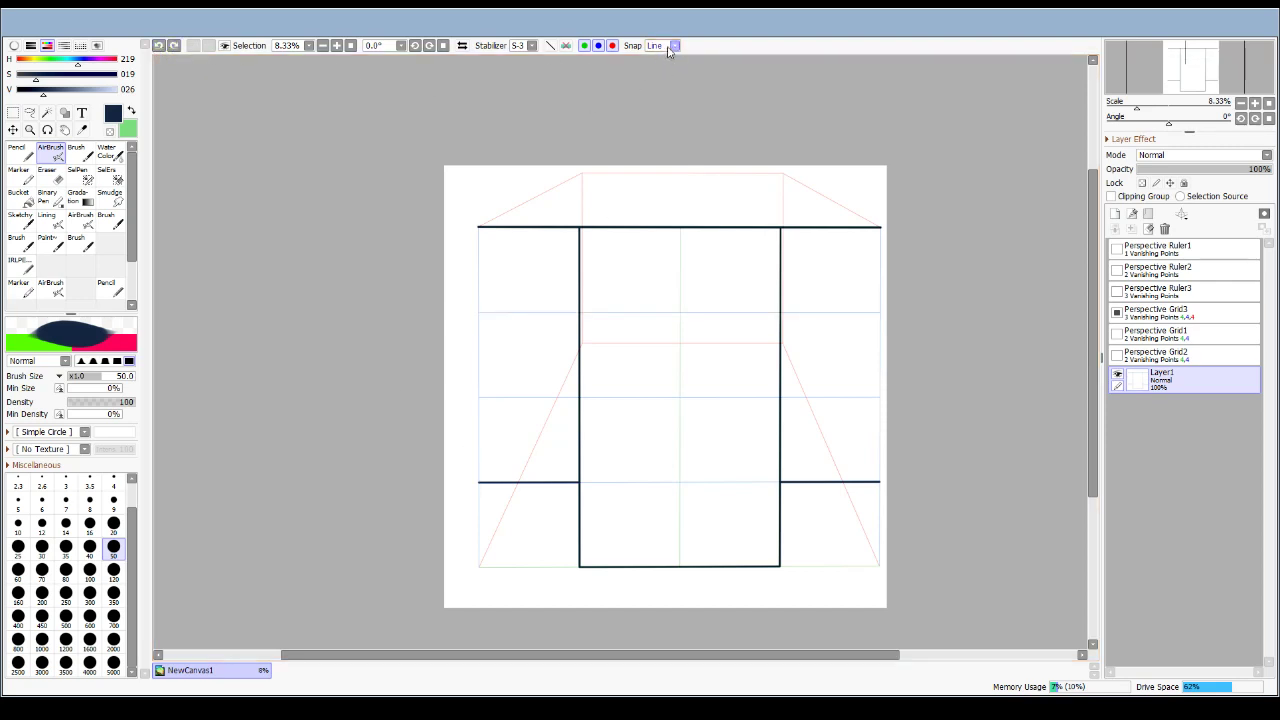
click(660, 84)
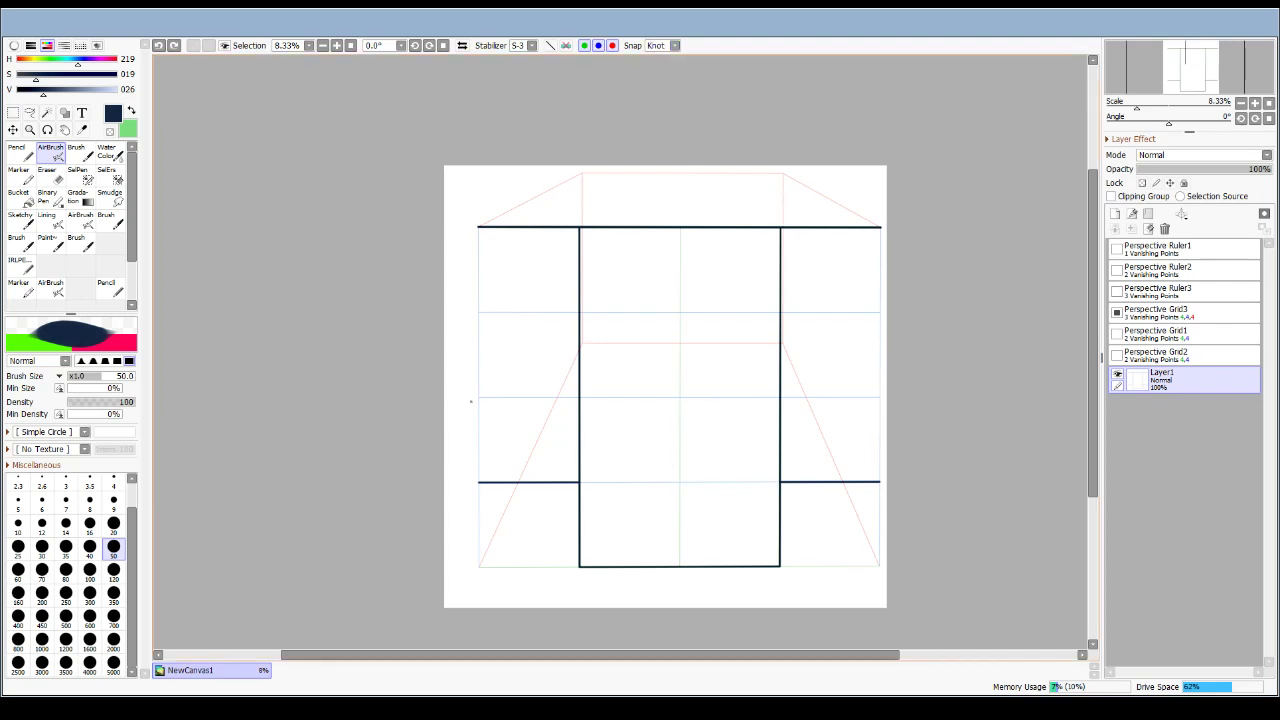
Stroke the remaining horizontal grid segments on both sides of the central rectangle, including the outer parts of the bottom edge.
drag(477, 398, 578, 397)
drag(786, 310, 881, 312)
drag(782, 398, 857, 397)
drag(478, 312, 580, 312)
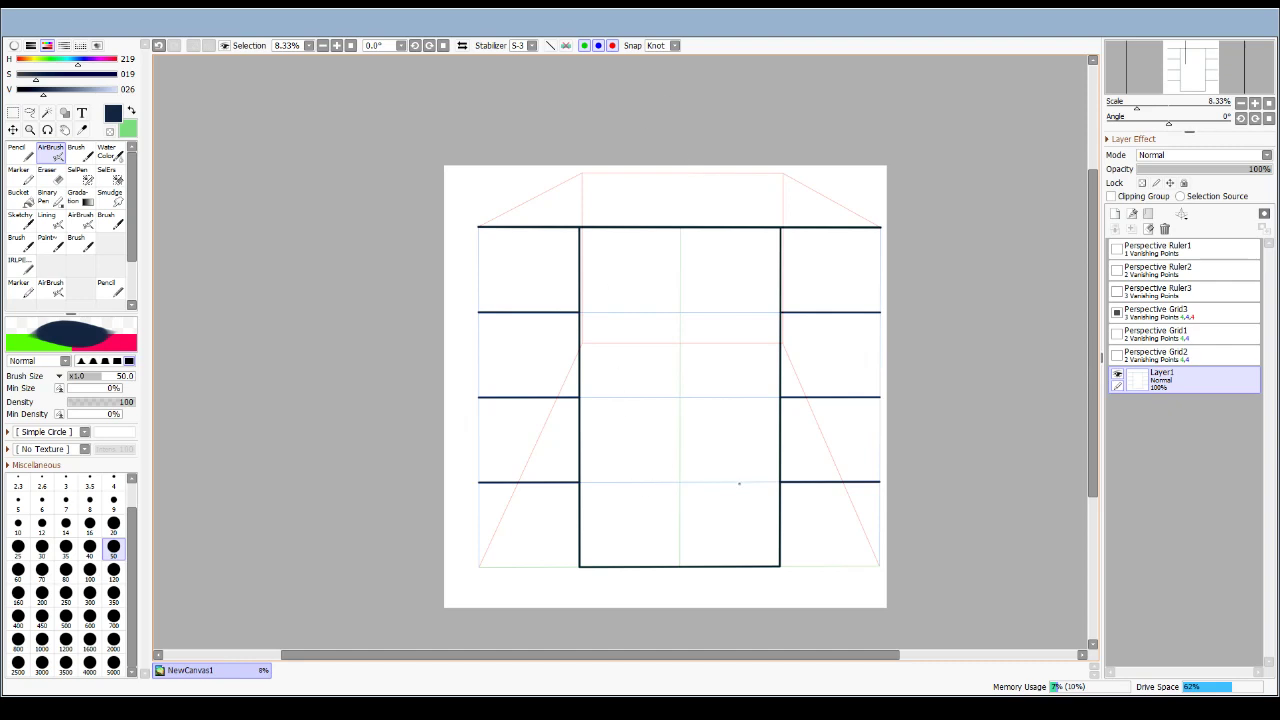
drag(480, 566, 580, 566)
drag(780, 566, 880, 566)
Delete all the perspective rulers and perspective grids from the layer list, and clear the strokes on Layer1.
click(1188, 250)
click(1165, 229)
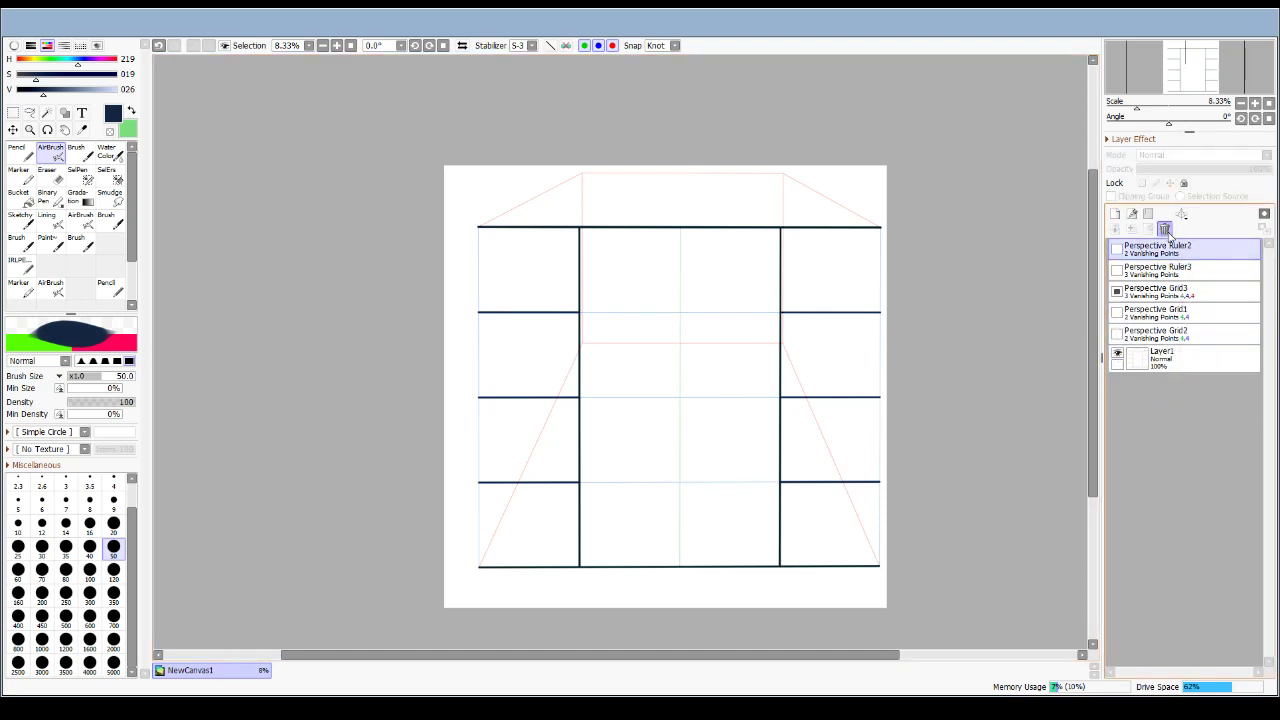
click(1165, 229)
click(1165, 229)
click(1165, 229)
click(1165, 229)
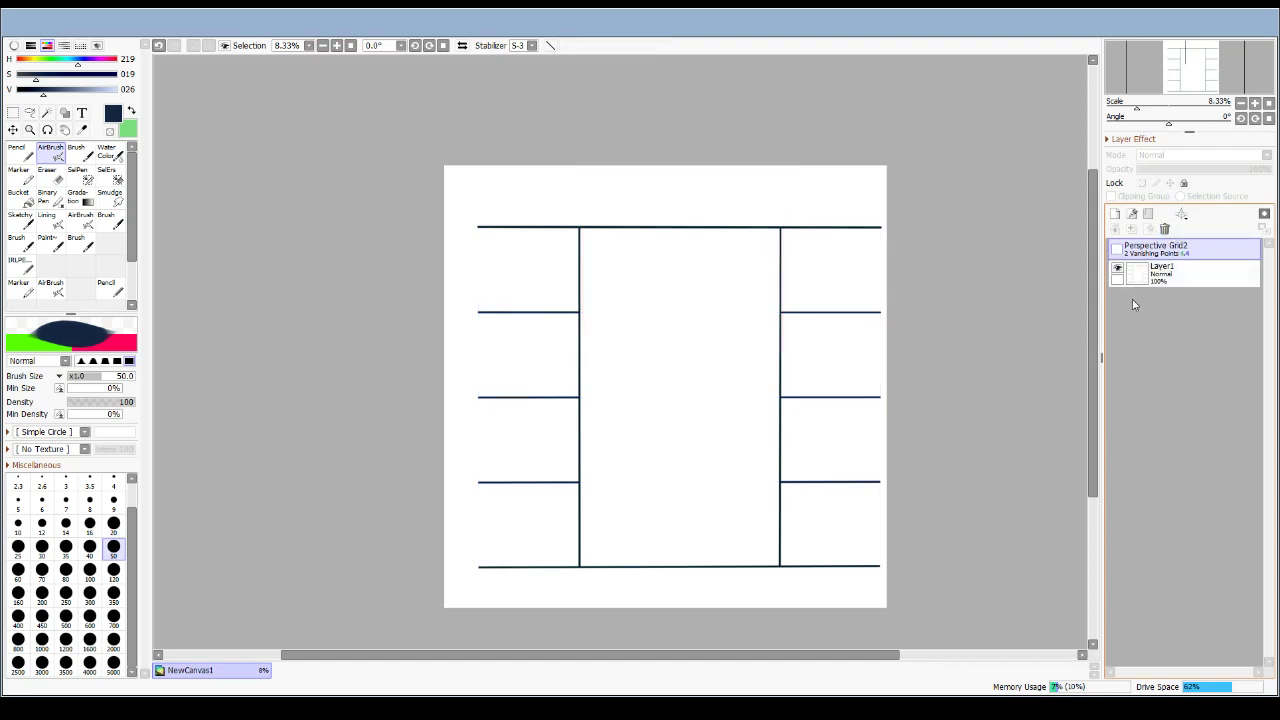
click(1165, 229)
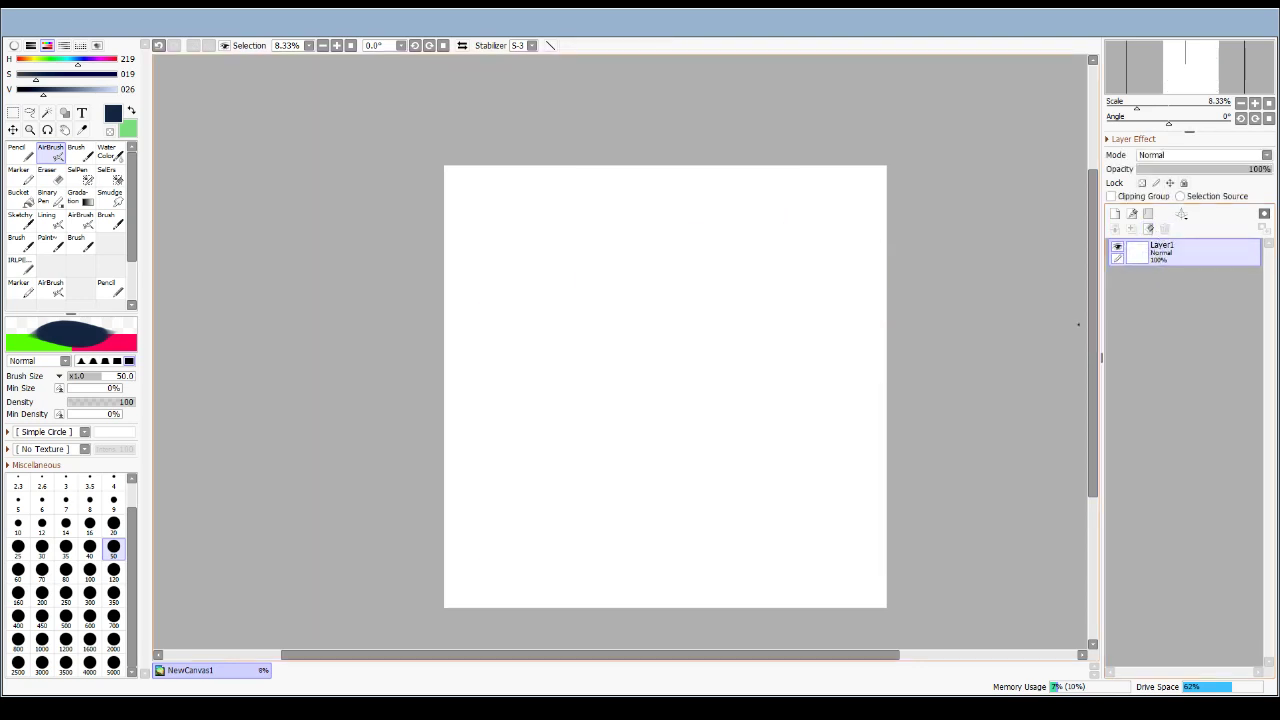